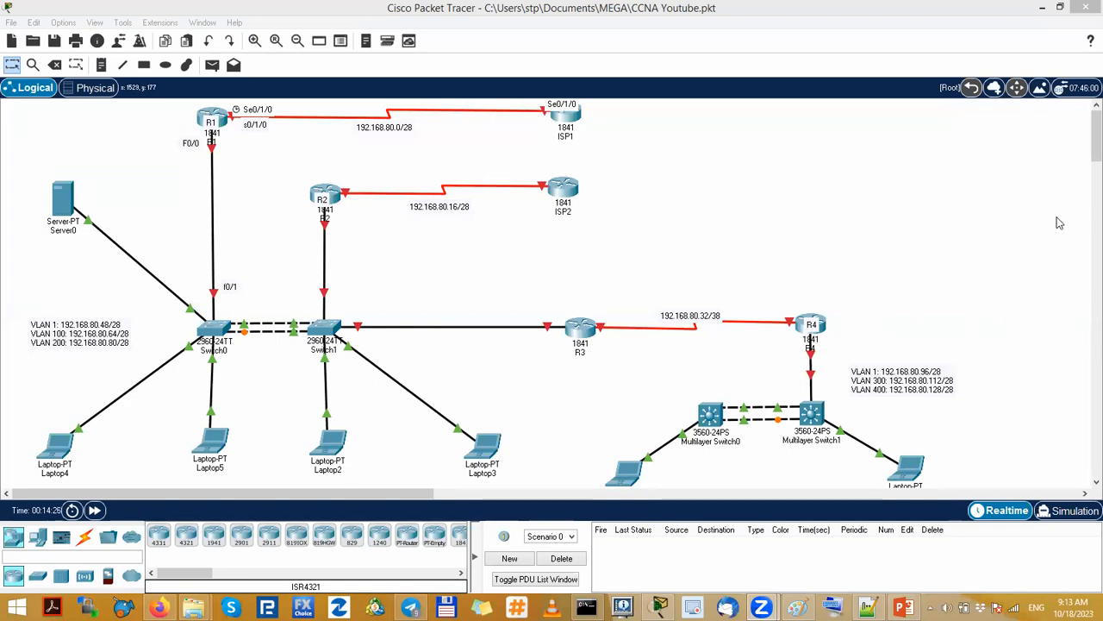
pyautogui.moveTo(878, 208)
pyautogui.mouseDown()
pyautogui.moveTo(594, 303)
pyautogui.moveTo(606, 283)
pyautogui.mouseUp()
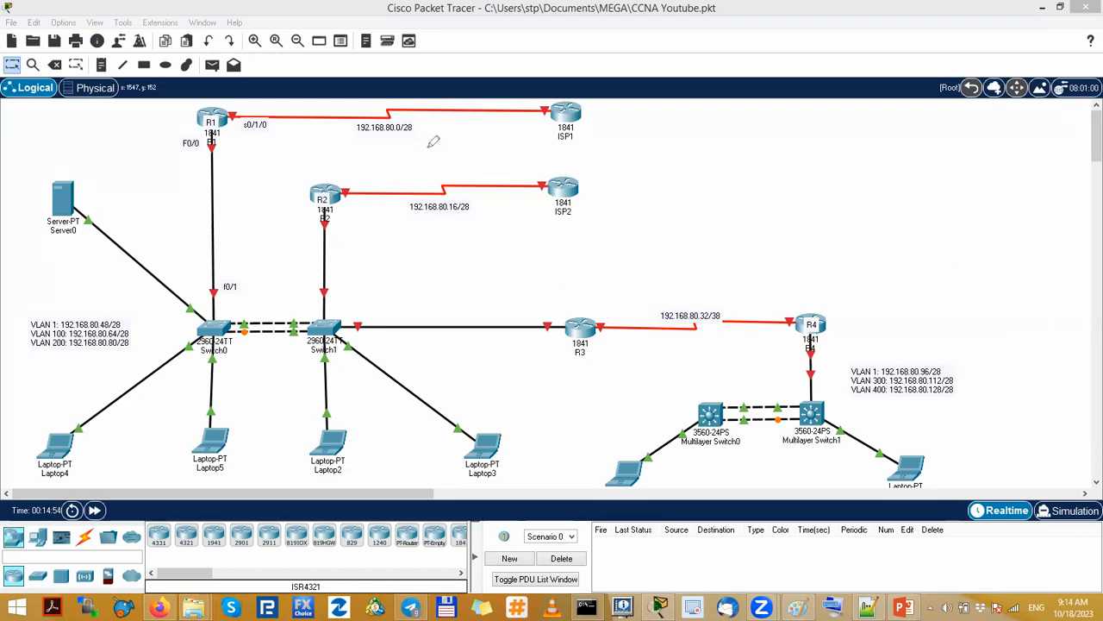
pyautogui.moveTo(220, 113)
pyautogui.mouseDown()
pyautogui.moveTo(176, 129)
pyautogui.moveTo(210, 105)
pyautogui.mouseUp()
pyautogui.moveTo(332, 164)
pyautogui.mouseDown()
pyautogui.moveTo(312, 225)
pyautogui.moveTo(336, 162)
pyautogui.mouseUp()
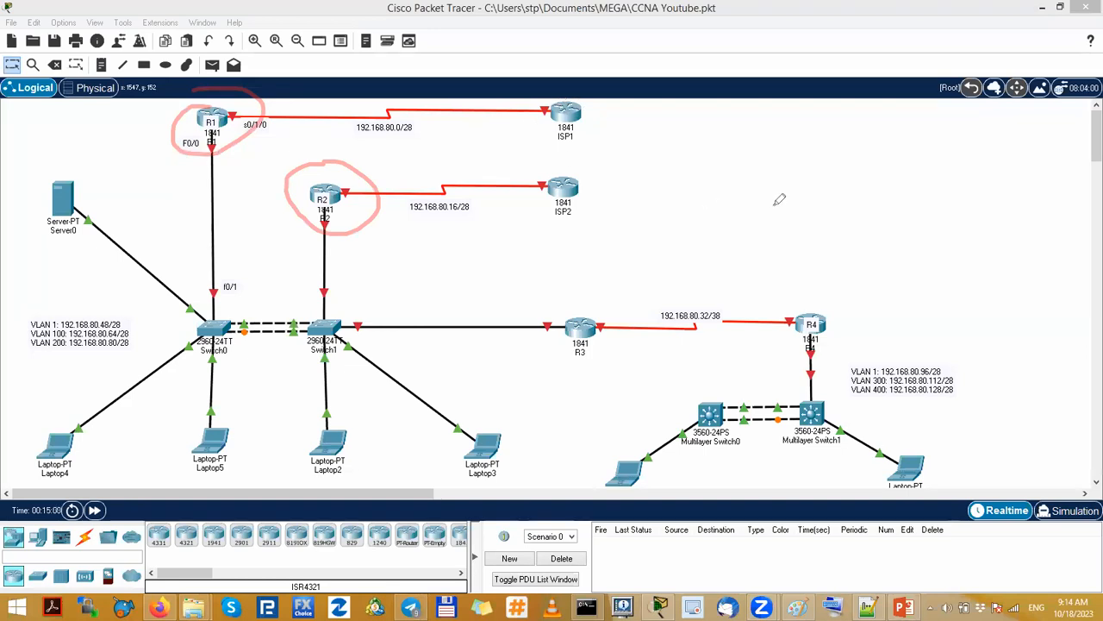
pyautogui.click(1041, 405)
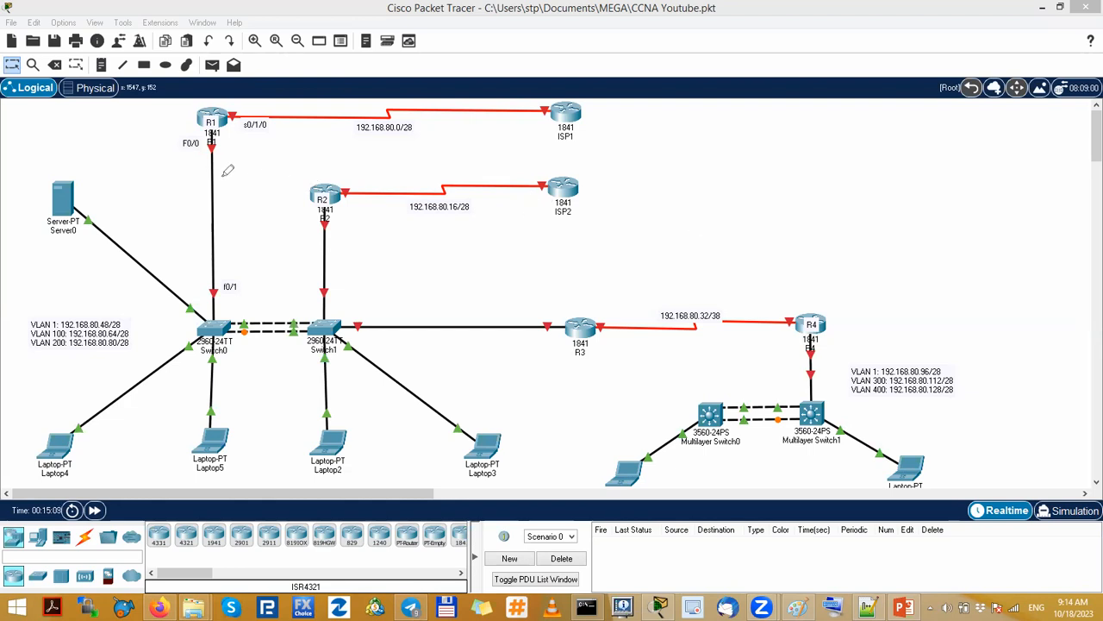
pyautogui.moveTo(199, 154); pyautogui.dragTo(263, 123)
pyautogui.moveTo(296, 210); pyautogui.dragTo(391, 205)
pyautogui.moveTo(517, 115); pyautogui.dragTo(597, 150)
pyautogui.moveTo(533, 202); pyautogui.dragTo(576, 220)
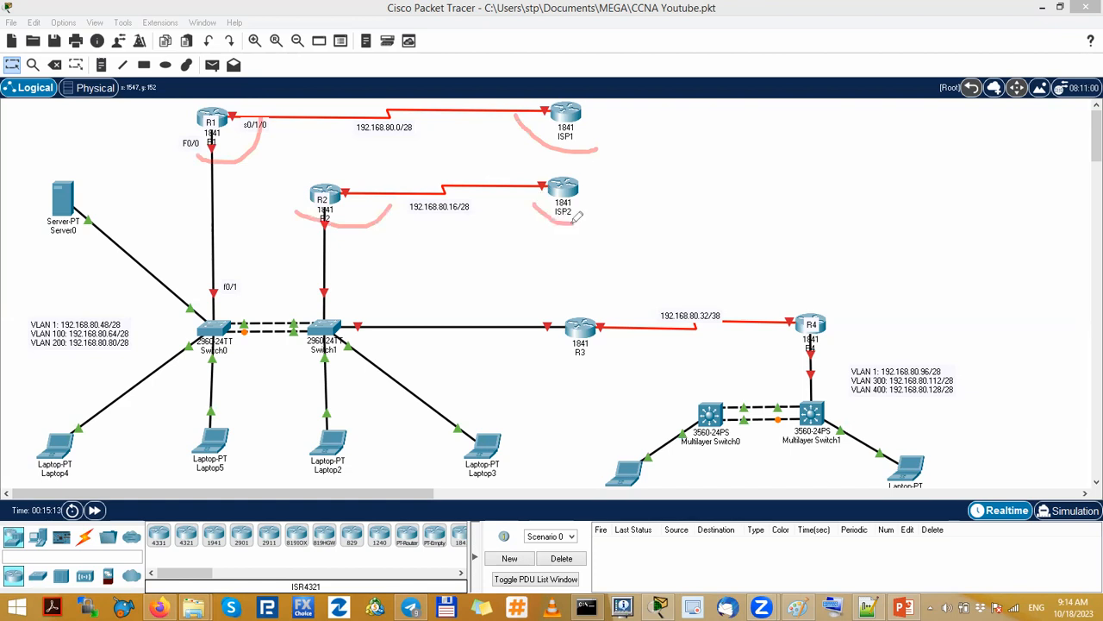
pyautogui.moveTo(121, 160); pyautogui.dragTo(304, 148)
pyautogui.moveTo(314, 224); pyautogui.dragTo(360, 219)
pyautogui.moveTo(205, 321); pyautogui.dragTo(280, 341)
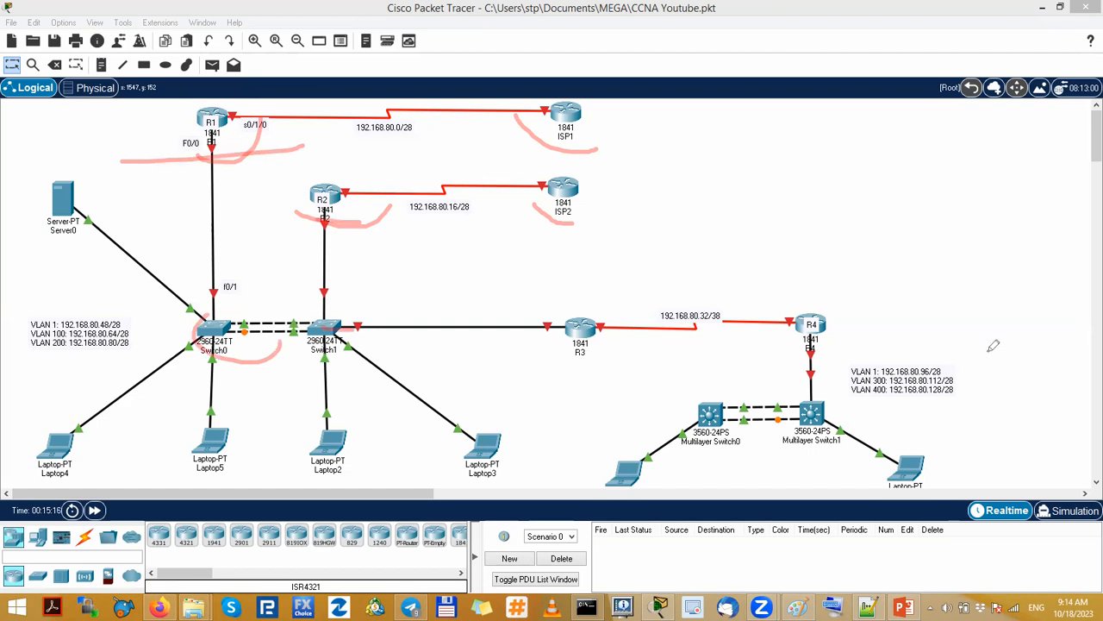
pyautogui.click(1028, 24)
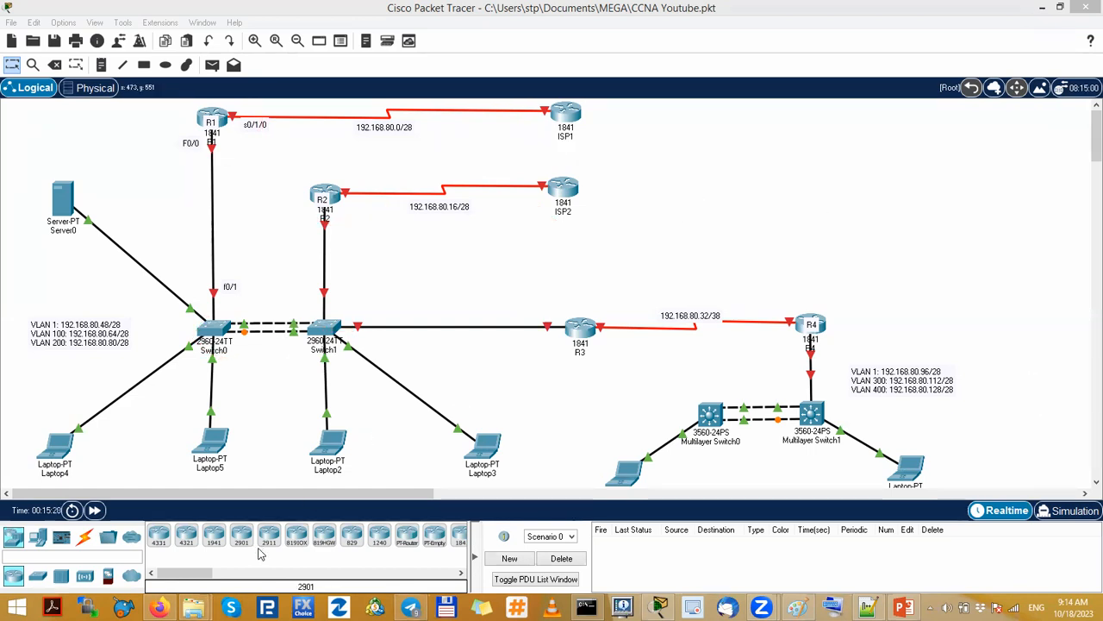
# - Switch to YouTube Studio in the browser and view the videos in the "CCNA LAB (Travaux pratiques Cisco CCNA)" playlist
pyautogui.click(159, 607)
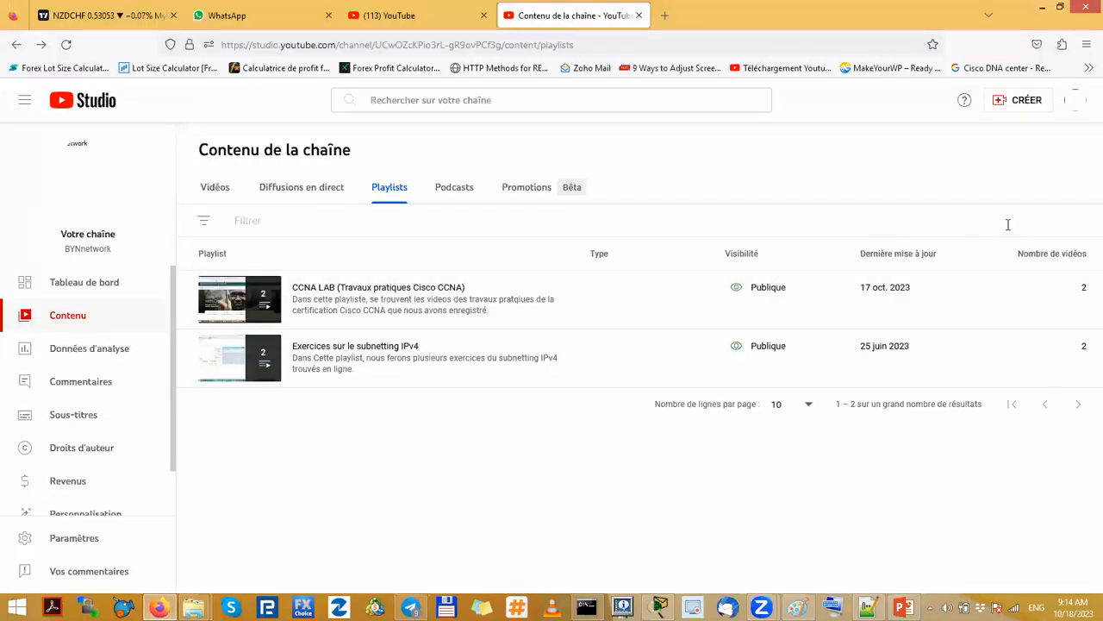
pyautogui.moveTo(289, 296); pyautogui.dragTo(450, 291)
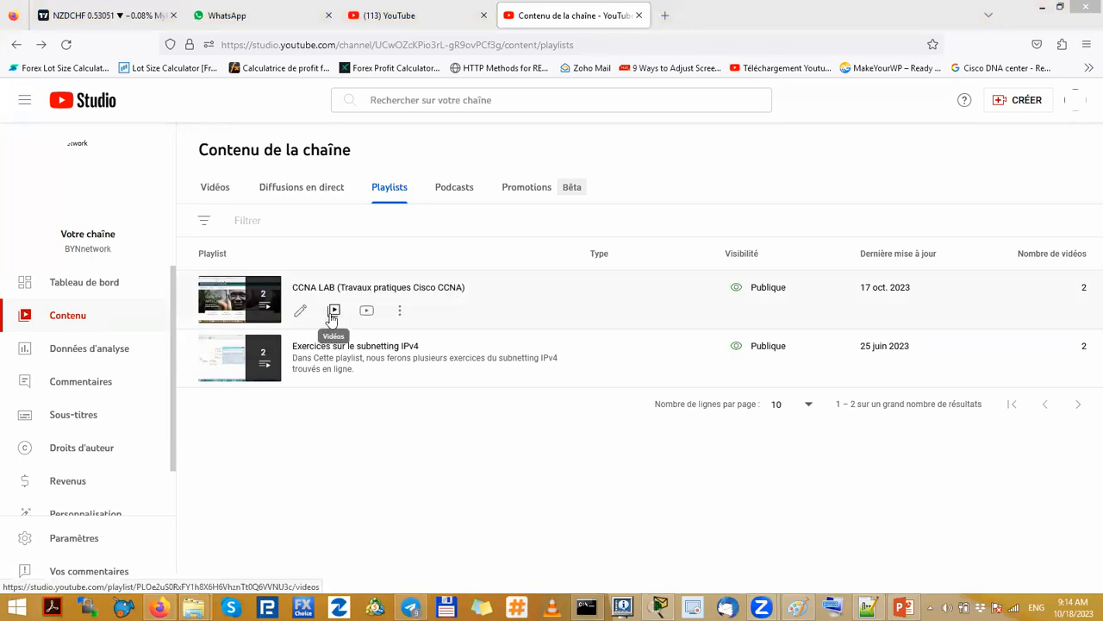
pyautogui.click(334, 309)
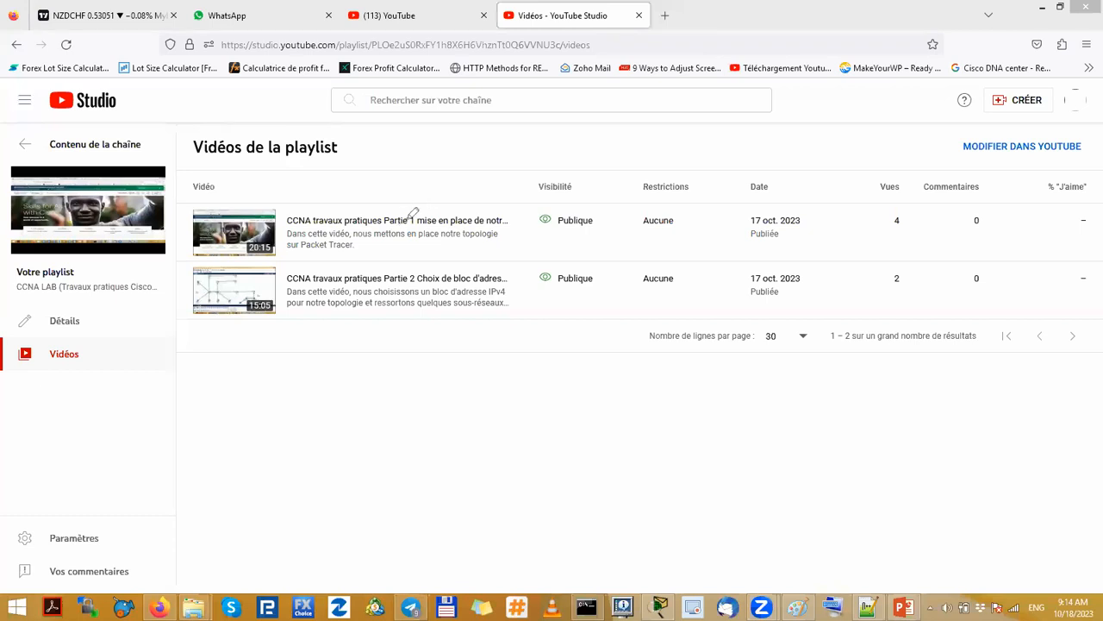
pyautogui.moveTo(385, 226); pyautogui.dragTo(414, 226)
pyautogui.moveTo(450, 226); pyautogui.dragTo(509, 226)
pyautogui.moveTo(381, 292); pyautogui.dragTo(502, 285)
pyautogui.click(1043, 16)
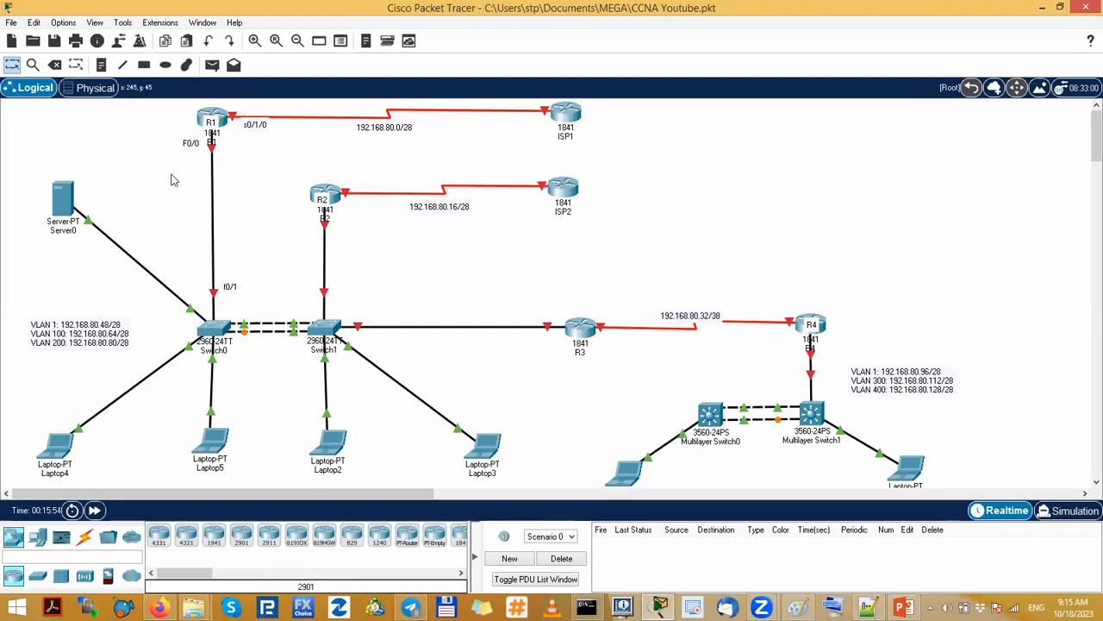
# - Enter privileged mode on router R1 with enable and list its interfaces with show ip interface brief
pyautogui.moveTo(173, 177); pyautogui.dragTo(267, 151)
pyautogui.click(225, 115)
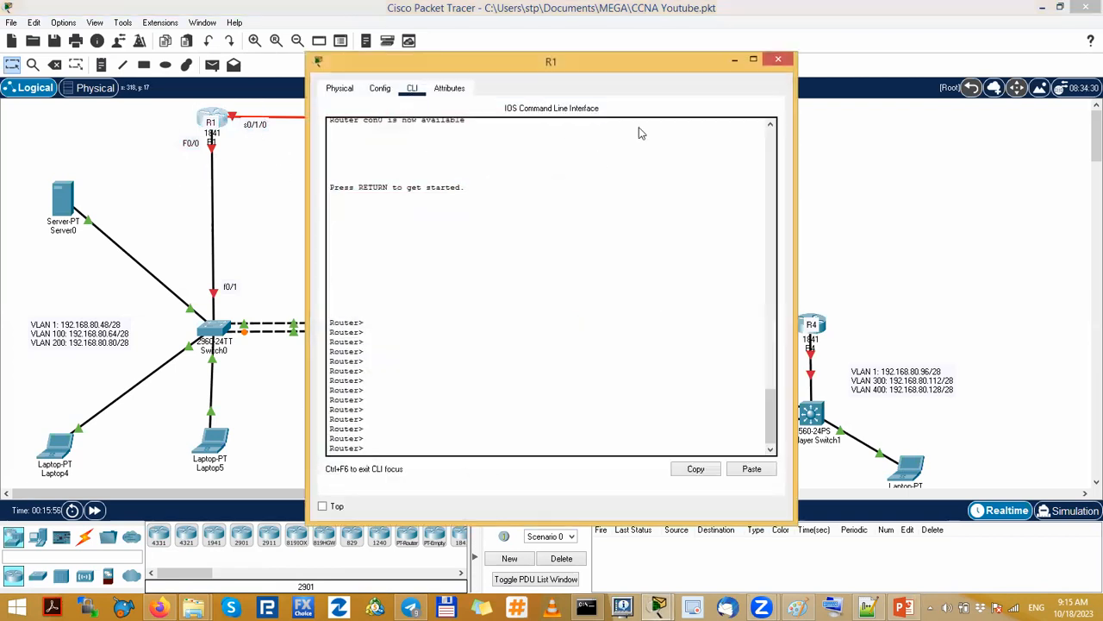
pyautogui.moveTo(581, 64); pyautogui.dragTo(833, 29)
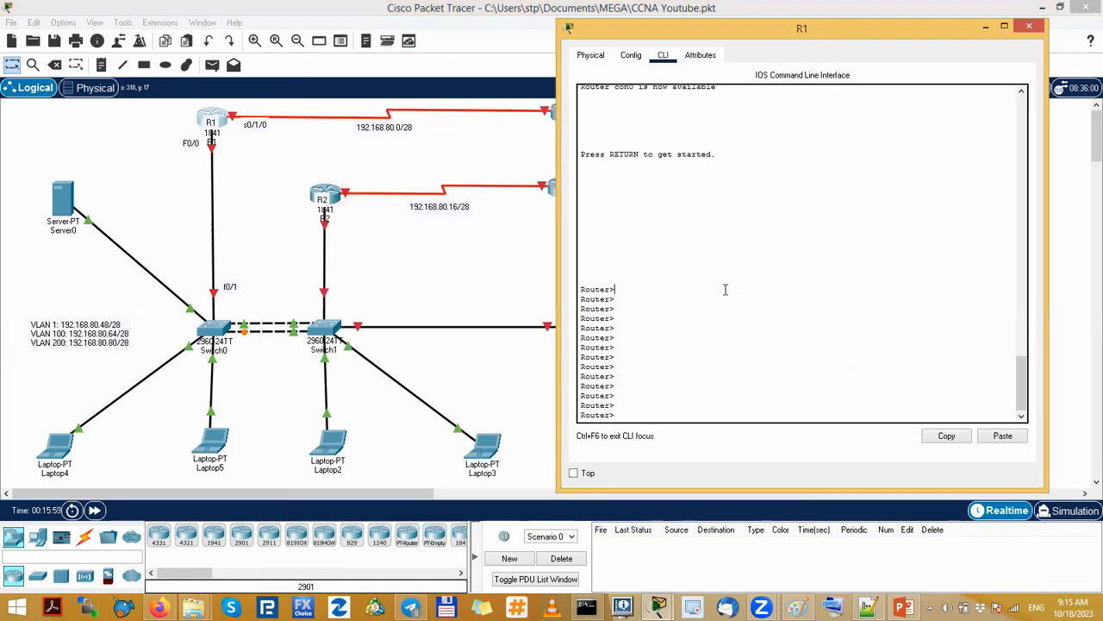
pyautogui.write('ena')
pyautogui.press('Tab')
pyautogui.press('Return')
pyautogui.press('Return')
pyautogui.press('Return')
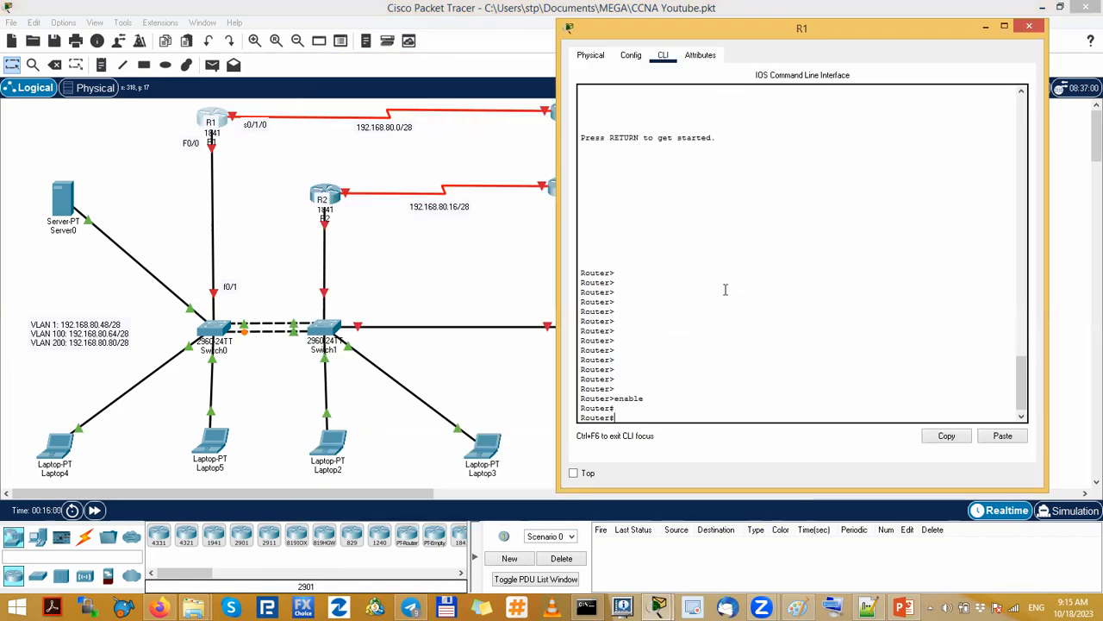
pyautogui.write('show ip interface brief')
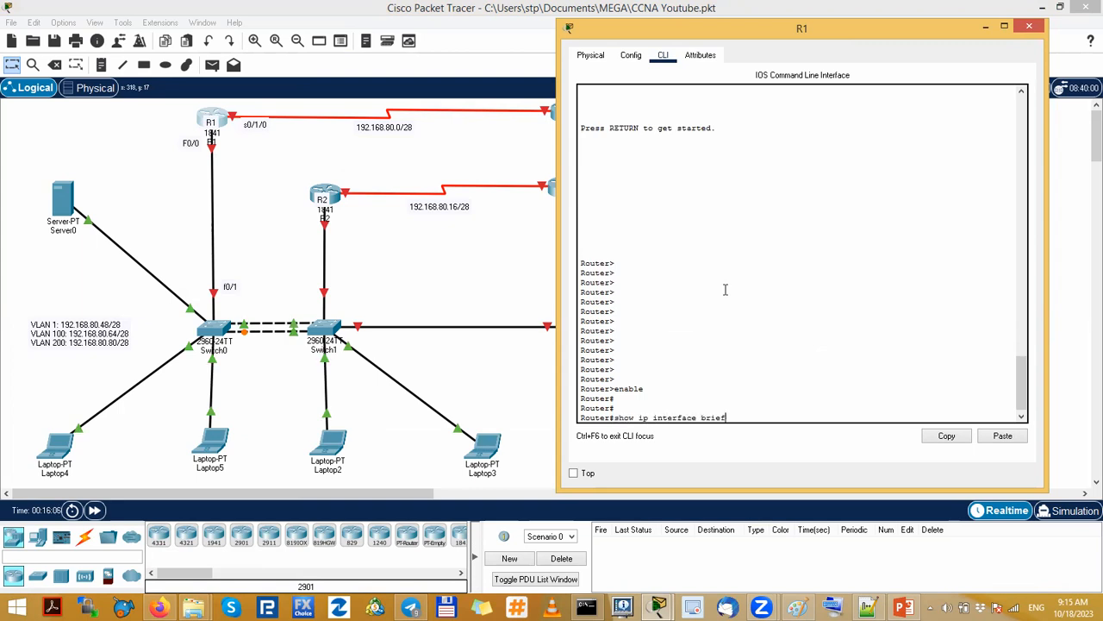
pyautogui.press('Return')
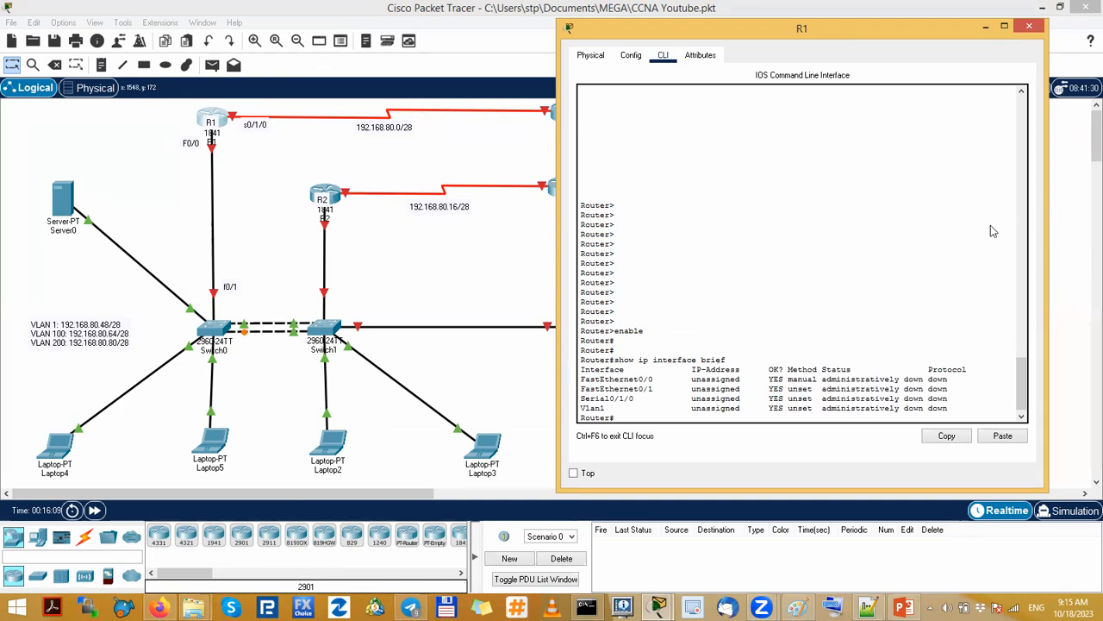
pyautogui.click(812, 229)
pyautogui.moveTo(239, 117)
pyautogui.mouseDown()
pyautogui.moveTo(241, 169)
pyautogui.moveTo(247, 93)
pyautogui.mouseUp()
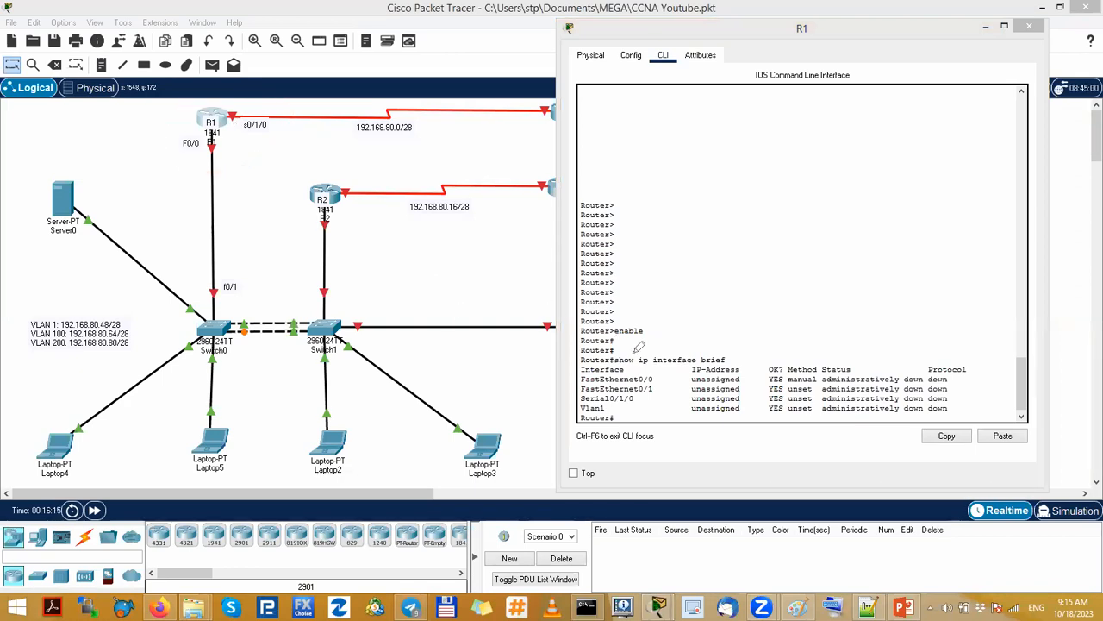
pyautogui.moveTo(630, 365); pyautogui.dragTo(708, 365)
pyautogui.moveTo(628, 366); pyautogui.dragTo(690, 367)
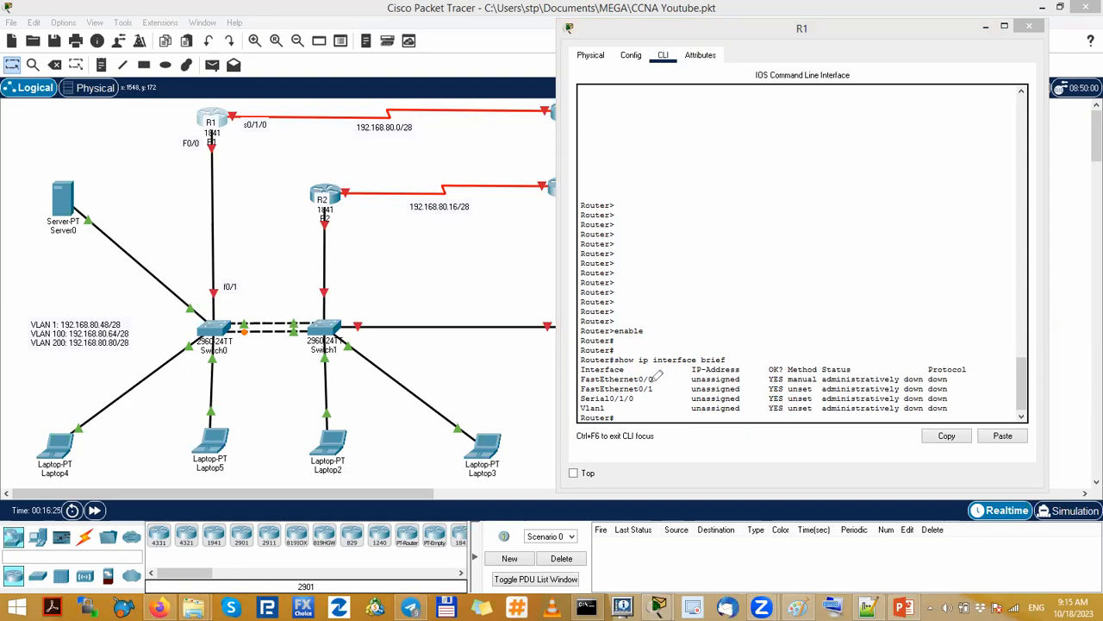
pyautogui.moveTo(660, 379)
pyautogui.mouseDown()
pyautogui.moveTo(672, 381)
pyautogui.moveTo(647, 399)
pyautogui.mouseUp()
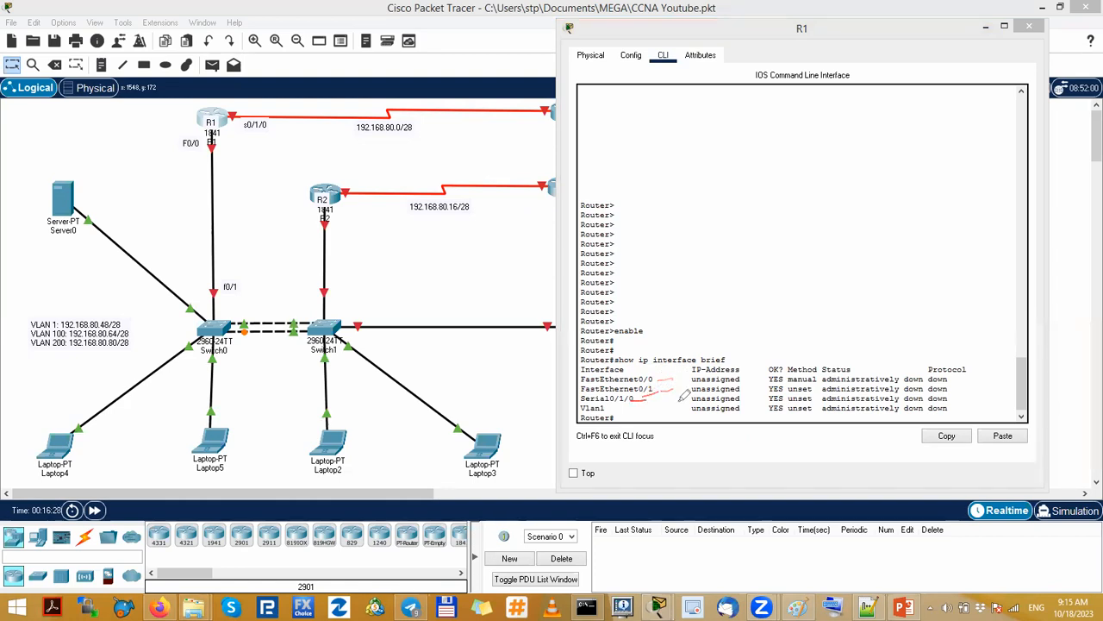
pyautogui.moveTo(700, 373)
pyautogui.mouseDown()
pyautogui.moveTo(740, 389)
pyautogui.moveTo(716, 405)
pyautogui.moveTo(734, 410)
pyautogui.mouseUp()
pyautogui.moveTo(848, 379)
pyautogui.mouseDown()
pyautogui.moveTo(893, 379)
pyautogui.moveTo(881, 395)
pyautogui.mouseUp()
pyautogui.moveTo(852, 405); pyautogui.dragTo(875, 405)
pyautogui.moveTo(652, 375); pyautogui.dragTo(634, 402)
pyautogui.moveTo(215, 93)
pyautogui.mouseDown()
pyautogui.moveTo(173, 159)
pyautogui.moveTo(186, 88)
pyautogui.mouseUp()
pyautogui.moveTo(211, 137)
pyautogui.mouseDown()
pyautogui.moveTo(181, 139)
pyautogui.moveTo(207, 148)
pyautogui.mouseUp()
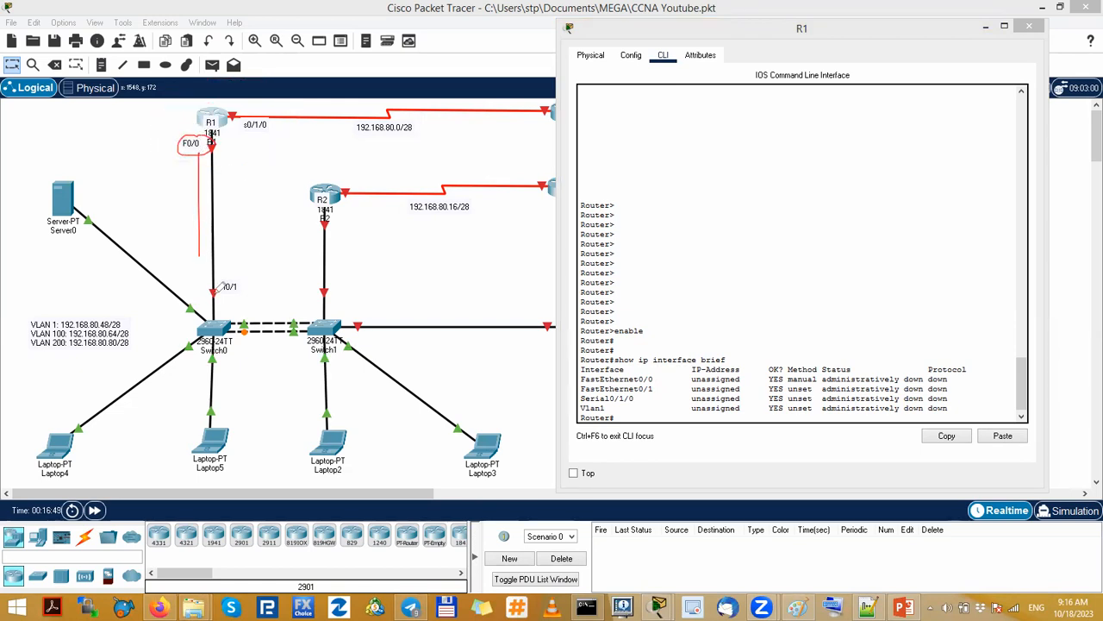
pyautogui.moveTo(207, 308); pyautogui.dragTo(210, 352)
pyautogui.moveTo(262, 115)
pyautogui.mouseDown()
pyautogui.moveTo(234, 119)
pyautogui.moveTo(278, 136)
pyautogui.moveTo(270, 109)
pyautogui.mouseUp()
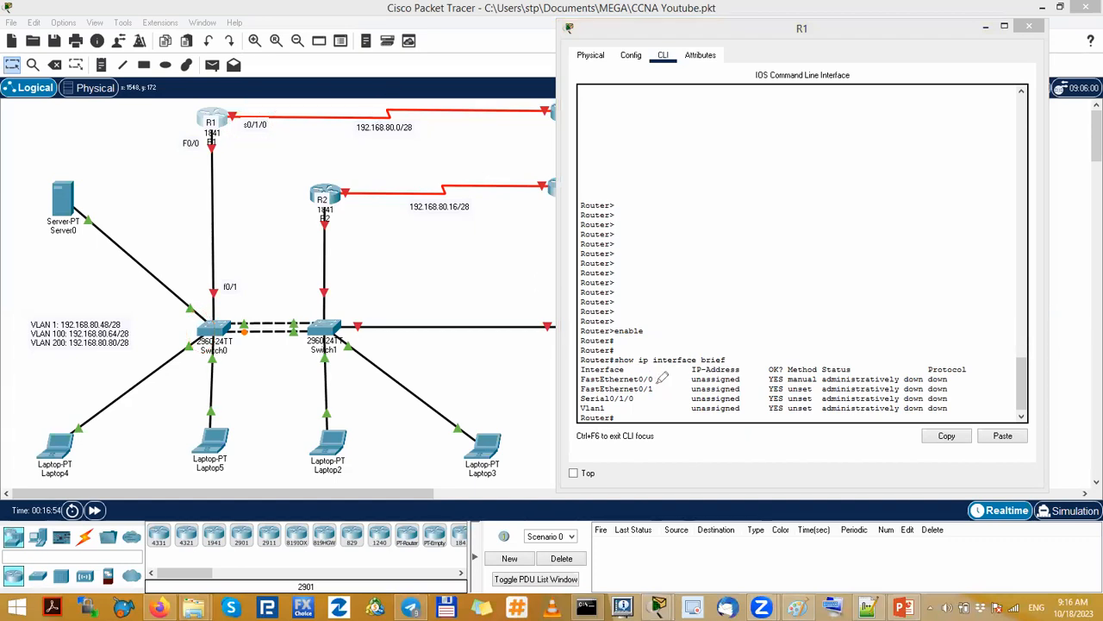
pyautogui.moveTo(656, 374)
pyautogui.mouseDown()
pyautogui.moveTo(677, 373)
pyautogui.moveTo(640, 402)
pyautogui.moveTo(657, 379)
pyautogui.mouseUp()
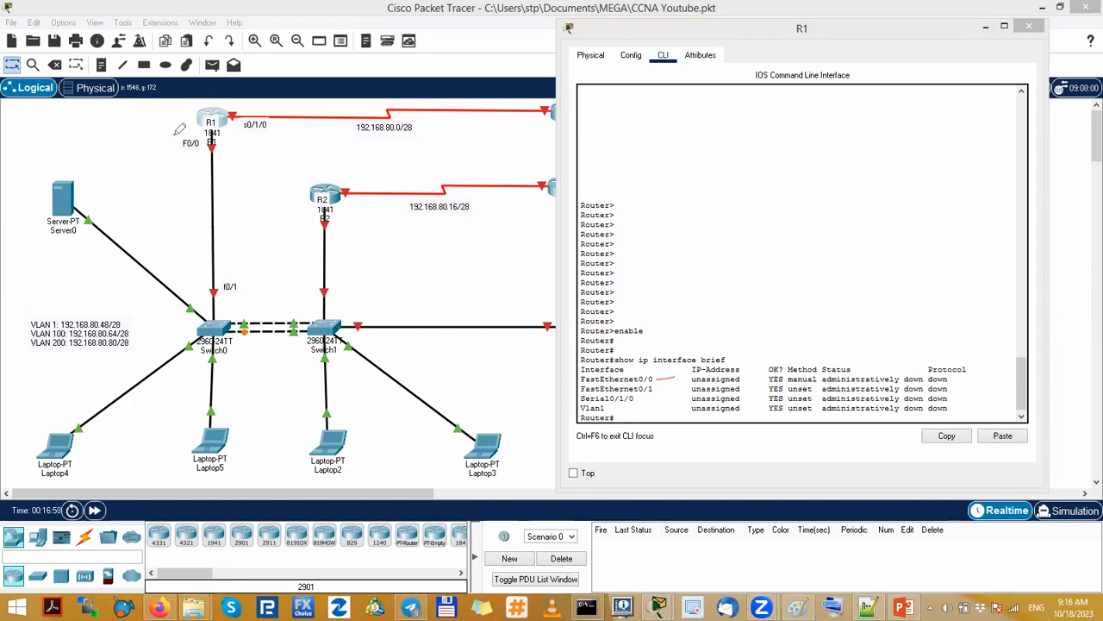
pyautogui.moveTo(200, 152); pyautogui.dragTo(212, 144)
pyautogui.moveTo(94, 329); pyautogui.dragTo(130, 328)
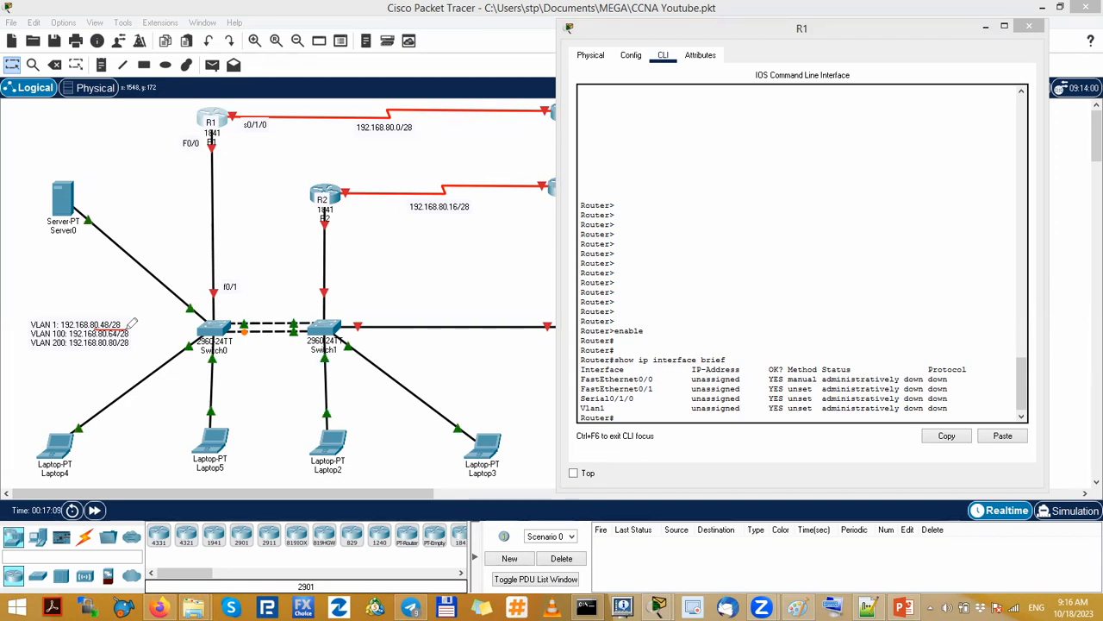
pyautogui.moveTo(202, 141)
pyautogui.mouseDown()
pyautogui.moveTo(182, 129)
pyautogui.moveTo(197, 144)
pyautogui.moveTo(194, 257)
pyautogui.moveTo(236, 276)
pyautogui.moveTo(222, 319)
pyautogui.mouseUp()
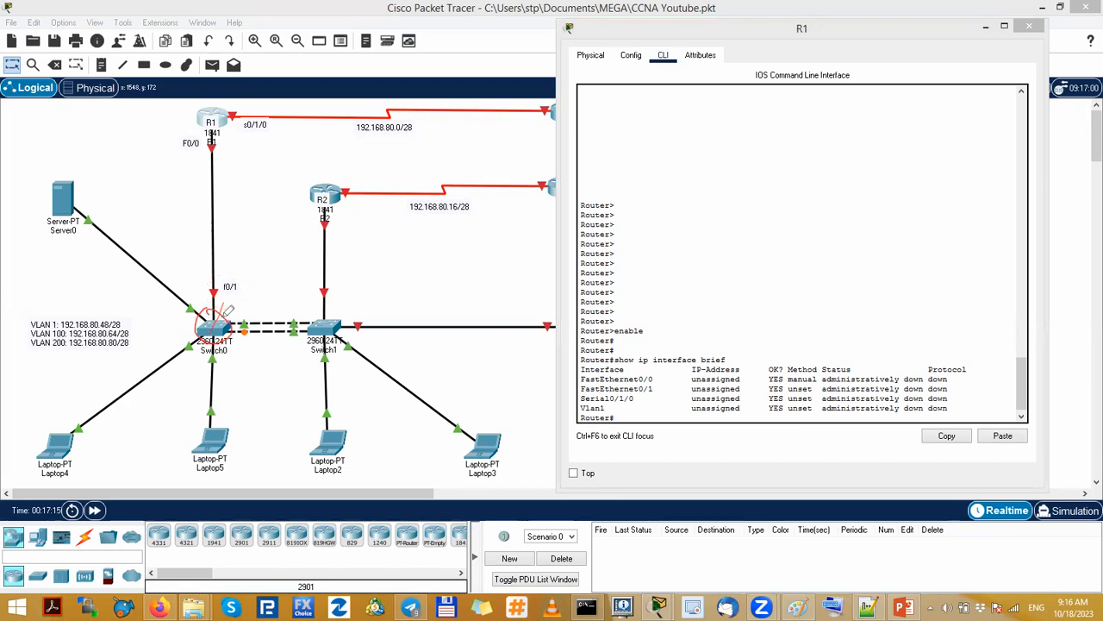
pyautogui.moveTo(231, 293)
pyautogui.mouseDown()
pyautogui.moveTo(211, 274)
pyautogui.moveTo(231, 300)
pyautogui.moveTo(229, 342)
pyautogui.moveTo(202, 313)
pyautogui.mouseUp()
pyautogui.moveTo(58, 318)
pyautogui.mouseDown()
pyautogui.moveTo(35, 321)
pyautogui.moveTo(43, 333)
pyautogui.moveTo(62, 324)
pyautogui.mouseUp()
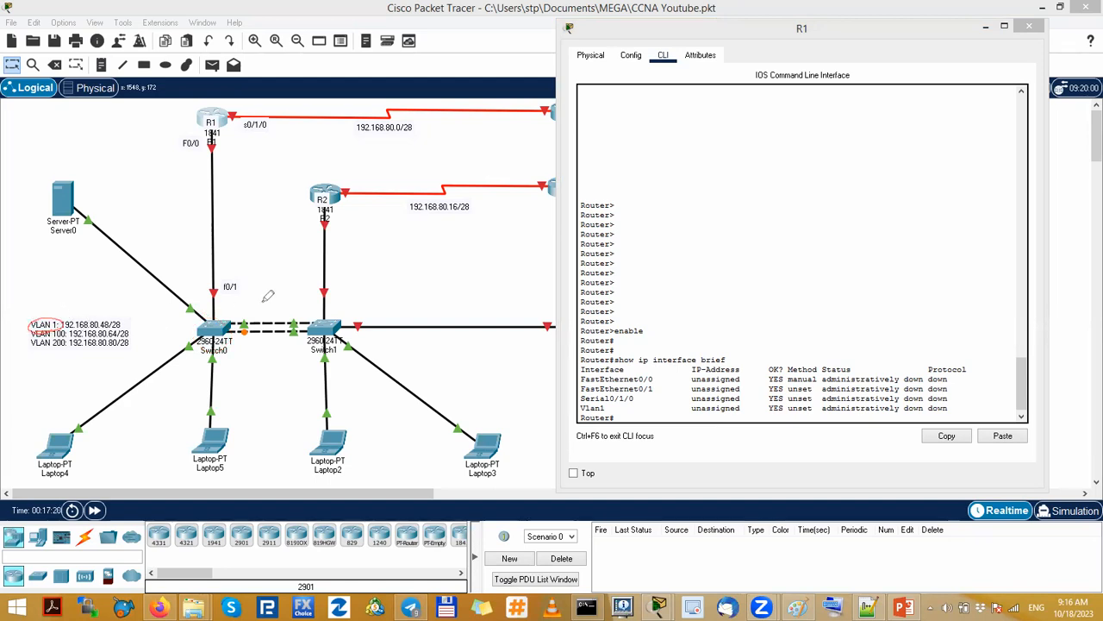
pyautogui.moveTo(200, 138)
pyautogui.mouseDown()
pyautogui.moveTo(181, 138)
pyautogui.moveTo(205, 140)
pyautogui.mouseUp()
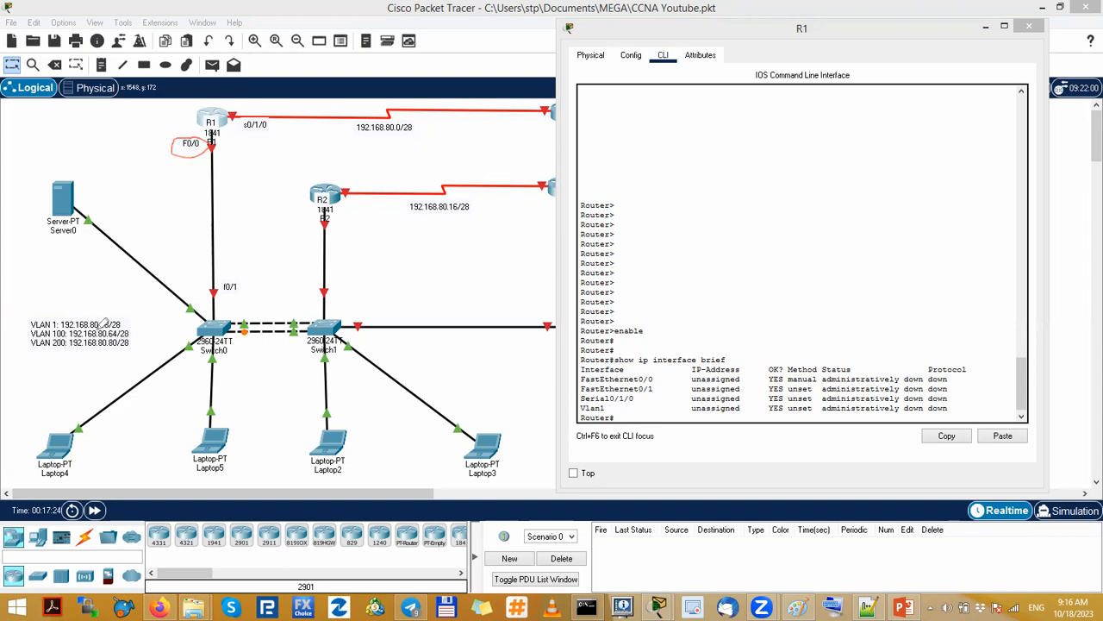
pyautogui.moveTo(33, 329); pyautogui.dragTo(127, 327)
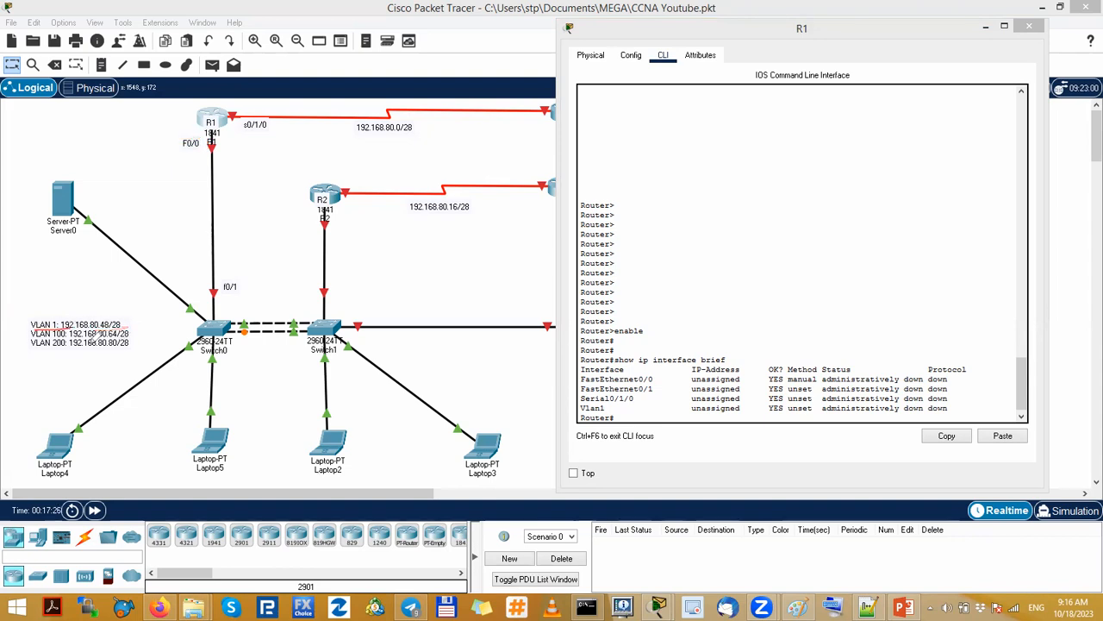
pyautogui.moveTo(52, 338); pyautogui.dragTo(73, 339)
# - Open Switch0's command line and enter privileged mode with enable
pyautogui.click(212, 297)
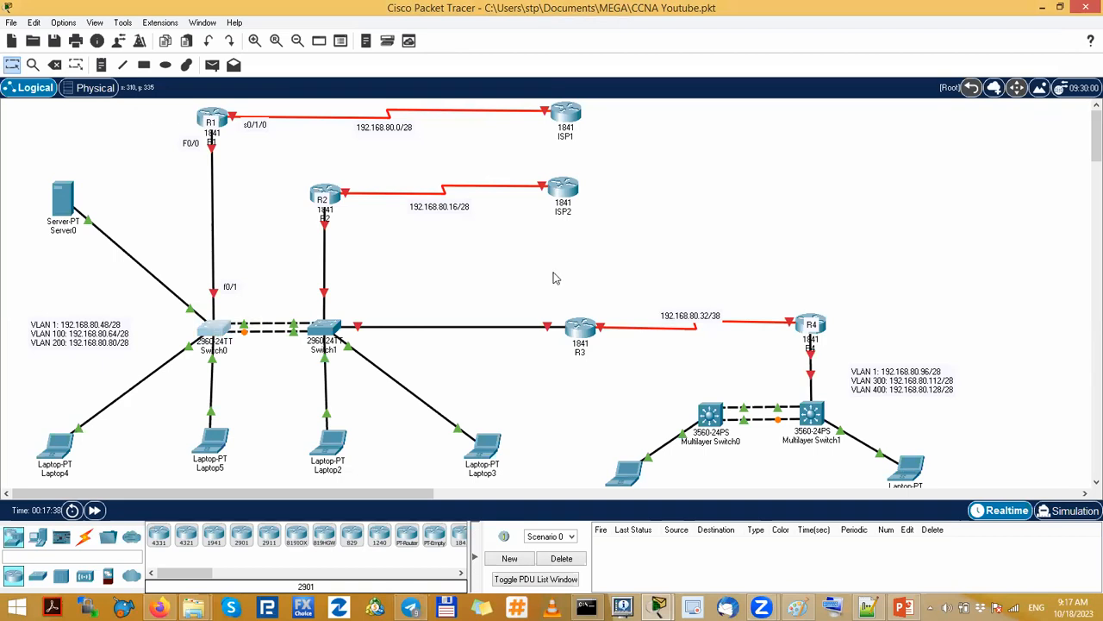
pyautogui.click(223, 334)
pyautogui.moveTo(579, 60); pyautogui.dragTo(781, 22)
pyautogui.click(614, 49)
pyautogui.press('Return')
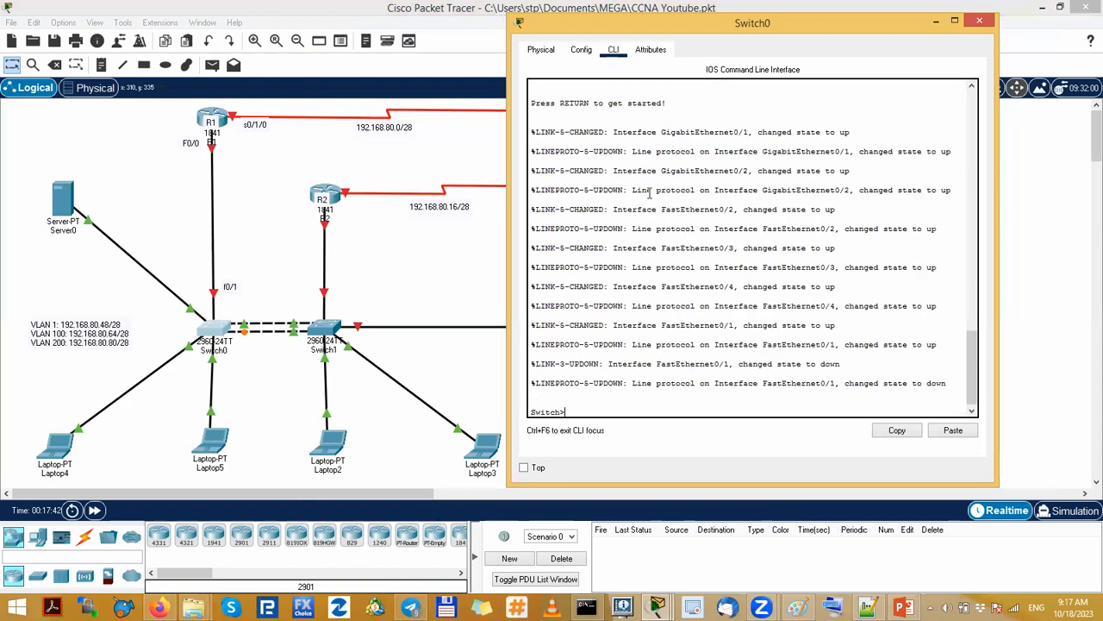
pyautogui.write('enable')
pyautogui.press('Return')
pyautogui.press('Return')
pyautogui.press('Return')
pyautogui.press('Return')
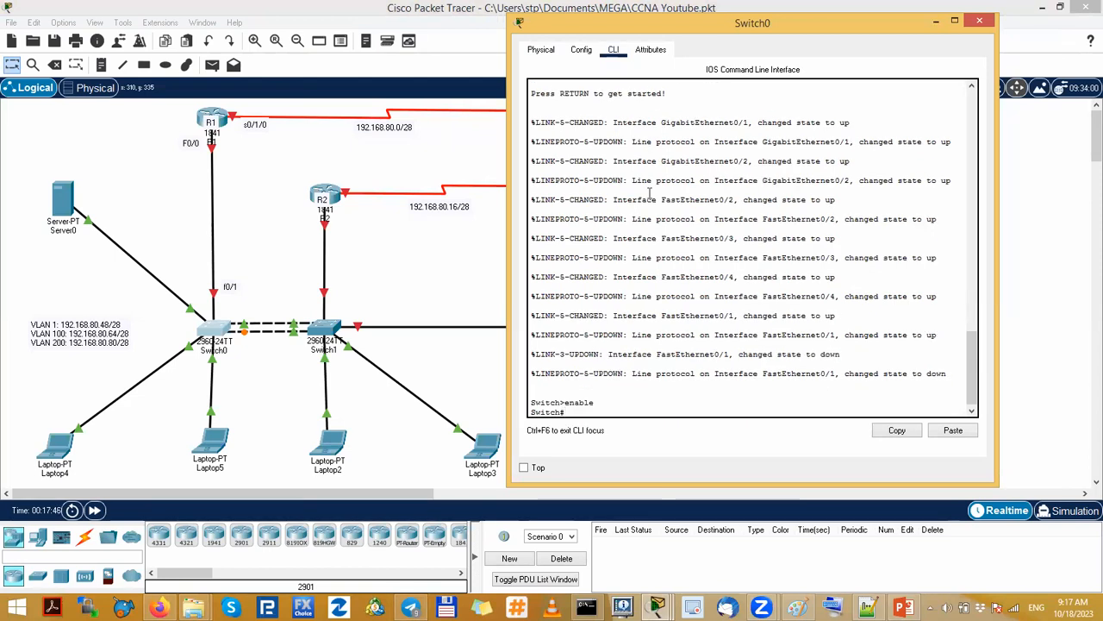
# - Run show vlan brief on Switch0, check which VLAN port Fa0/1 belongs to, and close the switch window
pyautogui.write('show vlan')
pyautogui.press('Tab')
pyautogui.write('brief')
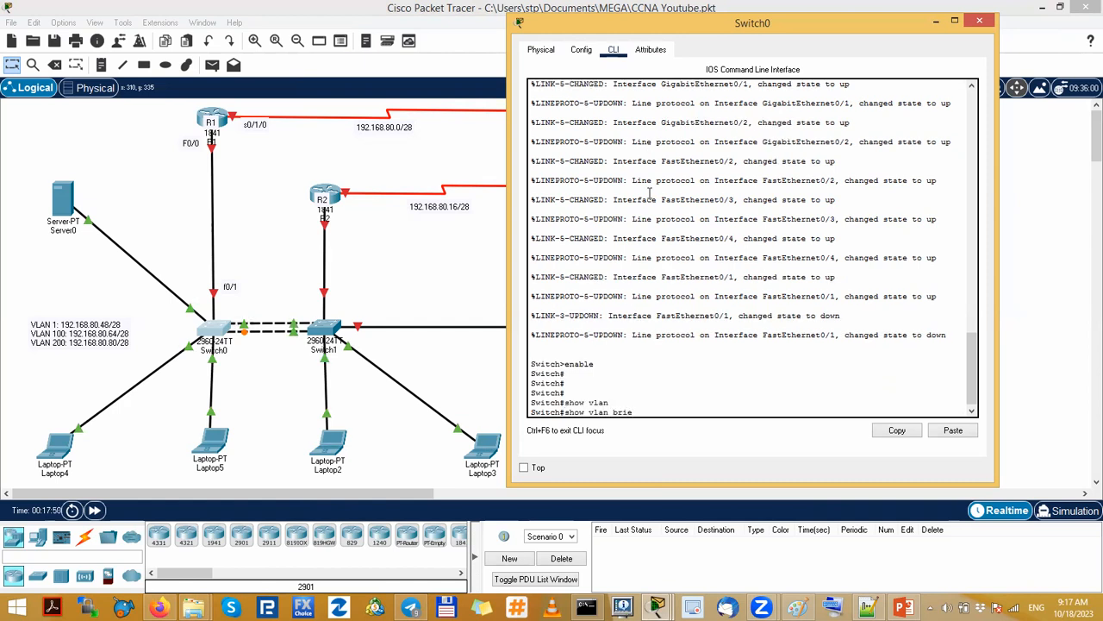
pyautogui.press('Return')
pyautogui.moveTo(569, 268); pyautogui.dragTo(642, 269)
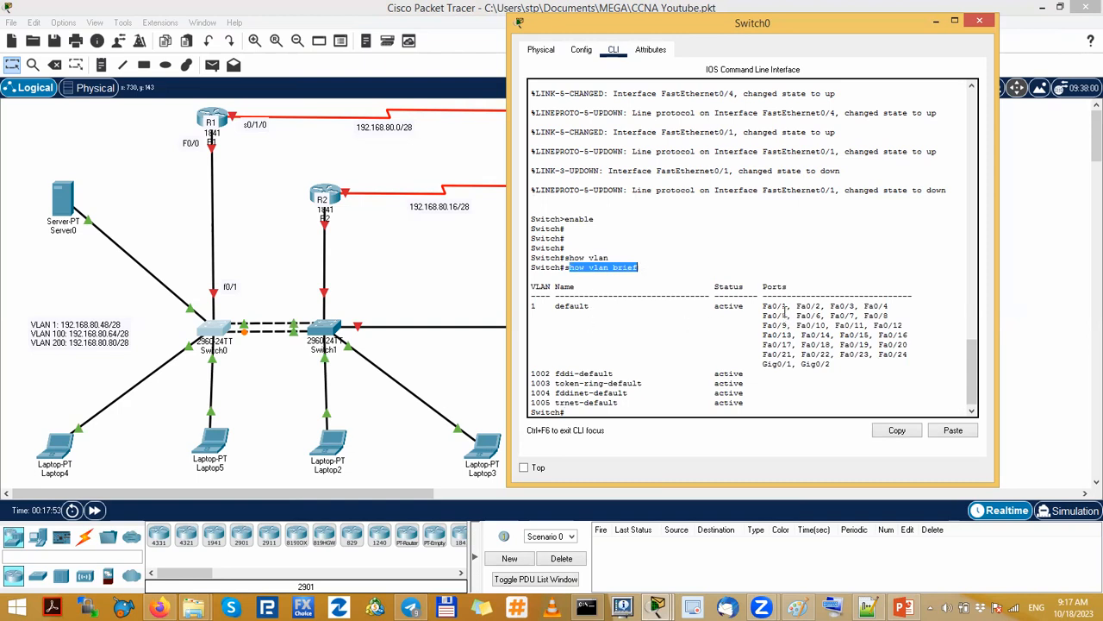
pyautogui.moveTo(791, 306); pyautogui.dragTo(760, 306)
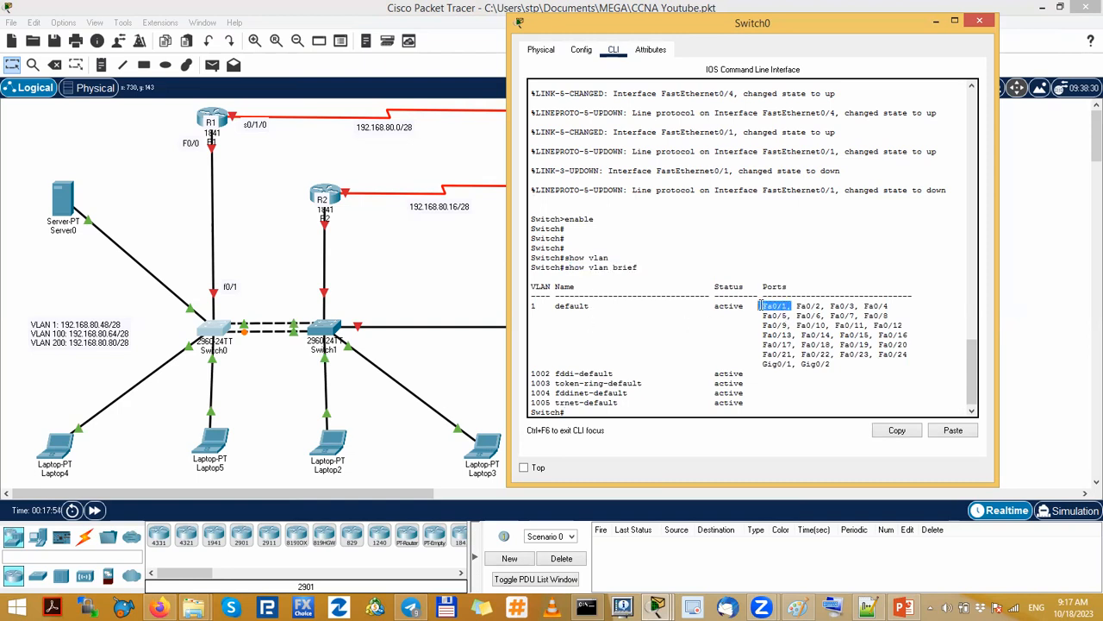
pyautogui.doubleClick(535, 306)
pyautogui.moveTo(793, 306); pyautogui.dragTo(762, 306)
pyautogui.click(979, 21)
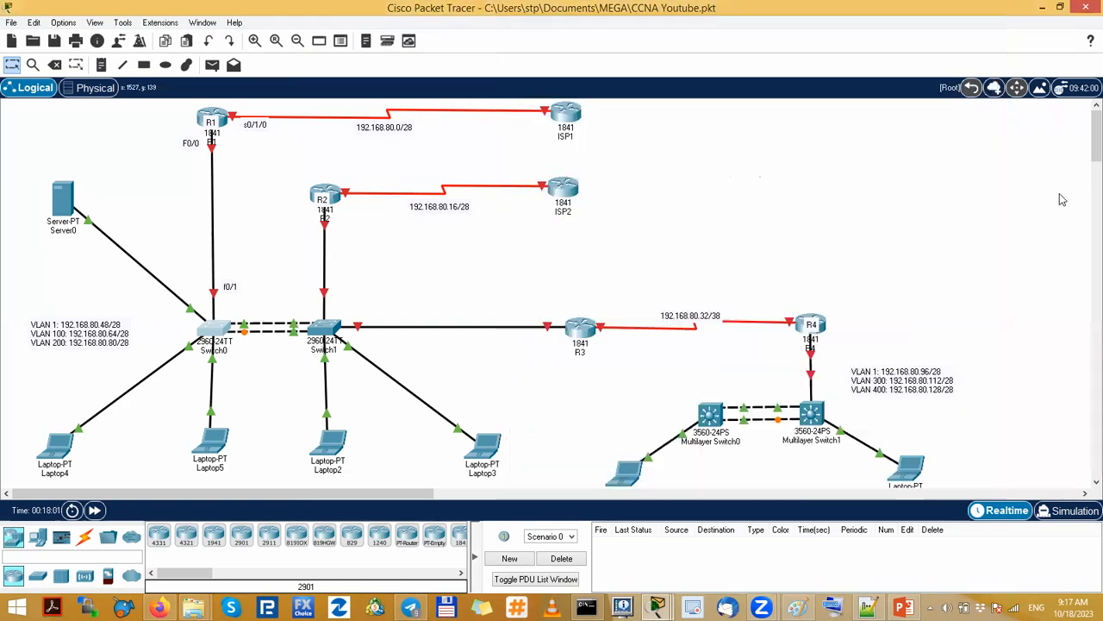
pyautogui.hotkey('ctrl', '2')
pyautogui.moveTo(243, 107)
pyautogui.mouseDown()
pyautogui.moveTo(255, 126)
pyautogui.moveTo(238, 105)
pyautogui.mouseUp()
pyautogui.moveTo(223, 162)
pyautogui.mouseDown()
pyautogui.moveTo(233, 274)
pyautogui.moveTo(207, 289)
pyautogui.moveTo(246, 286)
pyautogui.moveTo(222, 270)
pyautogui.moveTo(218, 331)
pyautogui.mouseUp()
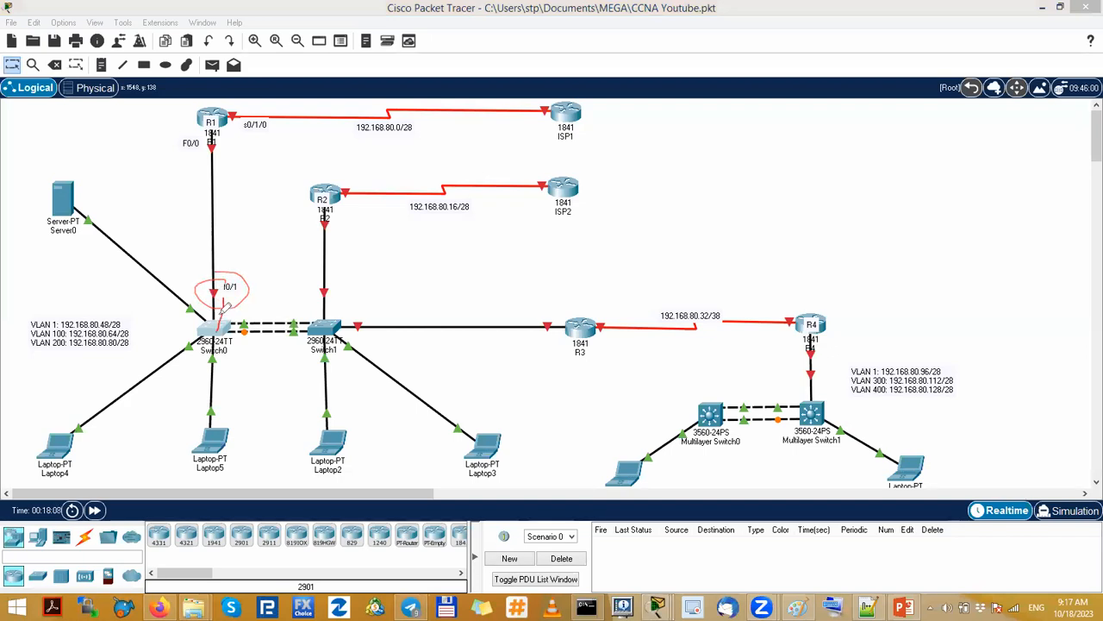
pyautogui.moveTo(27, 333); pyautogui.dragTo(130, 333)
pyautogui.moveTo(231, 286); pyautogui.dragTo(222, 273)
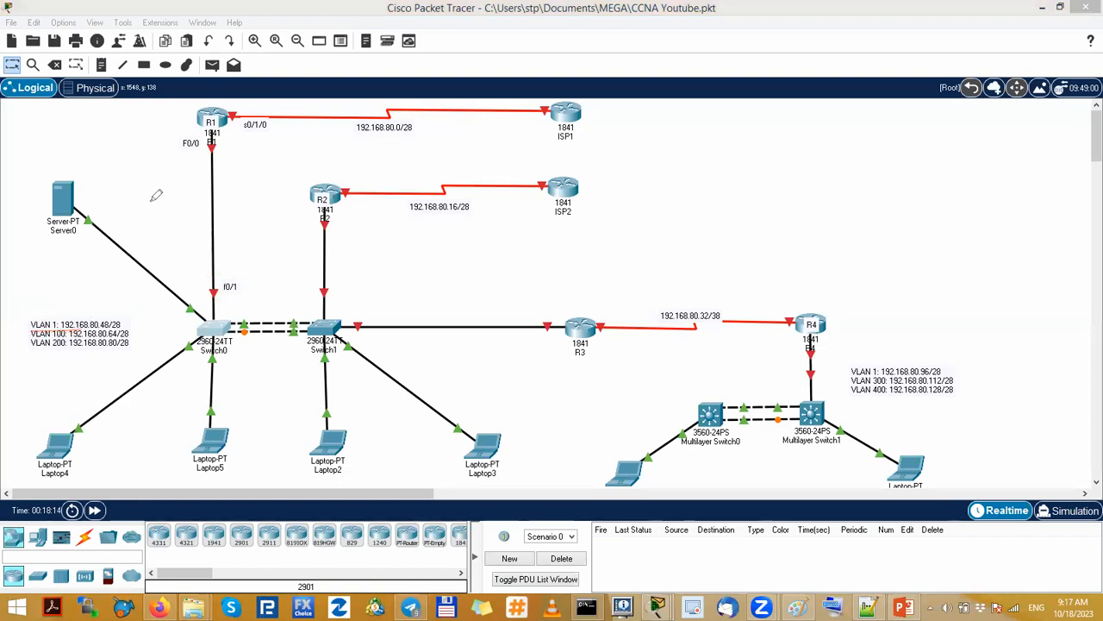
pyautogui.moveTo(163, 150)
pyautogui.mouseDown()
pyautogui.moveTo(208, 154)
pyautogui.moveTo(166, 148)
pyautogui.moveTo(190, 198)
pyautogui.mouseUp()
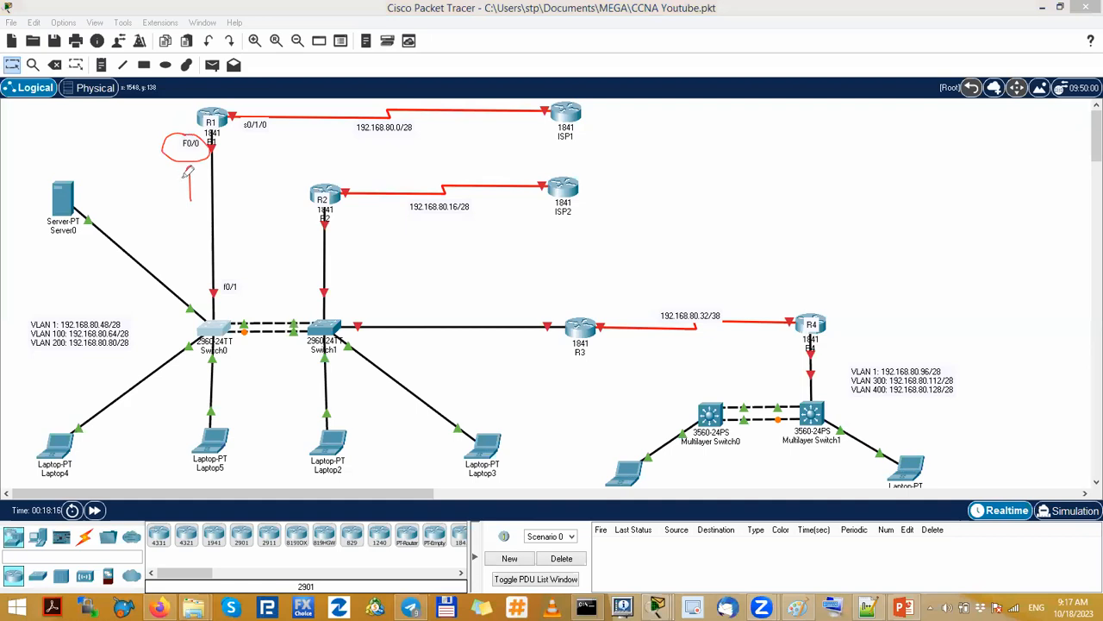
pyautogui.moveTo(91, 328); pyautogui.dragTo(129, 329)
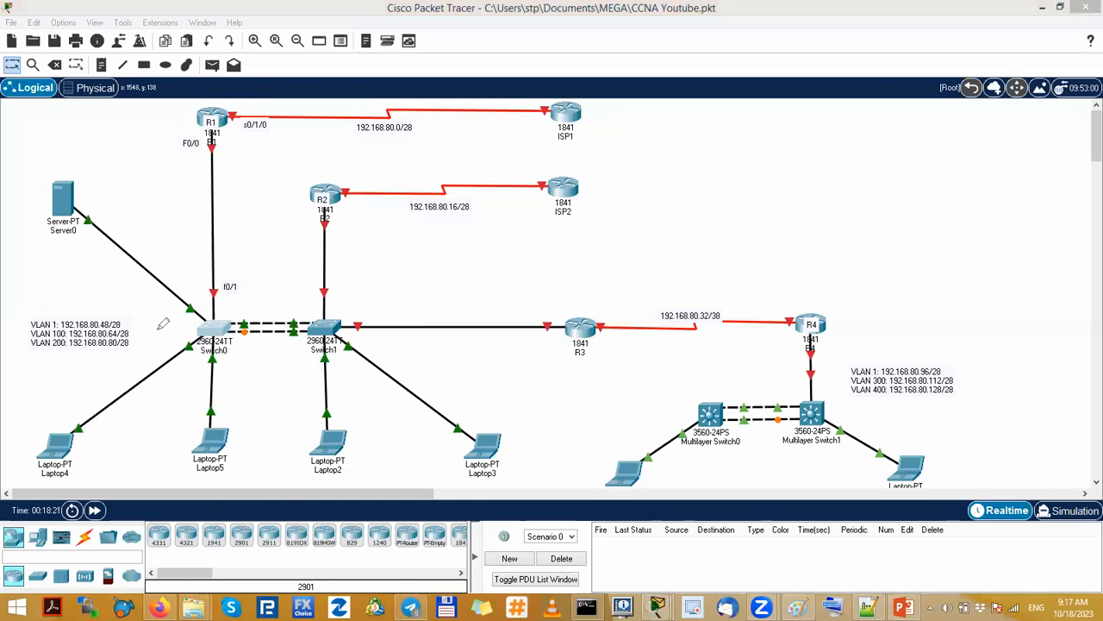
pyautogui.moveTo(264, 115)
pyautogui.mouseDown()
pyautogui.moveTo(242, 136)
pyautogui.moveTo(271, 130)
pyautogui.moveTo(309, 142)
pyautogui.mouseUp()
pyautogui.moveTo(390, 111)
pyautogui.mouseDown()
pyautogui.moveTo(362, 121)
pyautogui.moveTo(377, 143)
pyautogui.mouseUp()
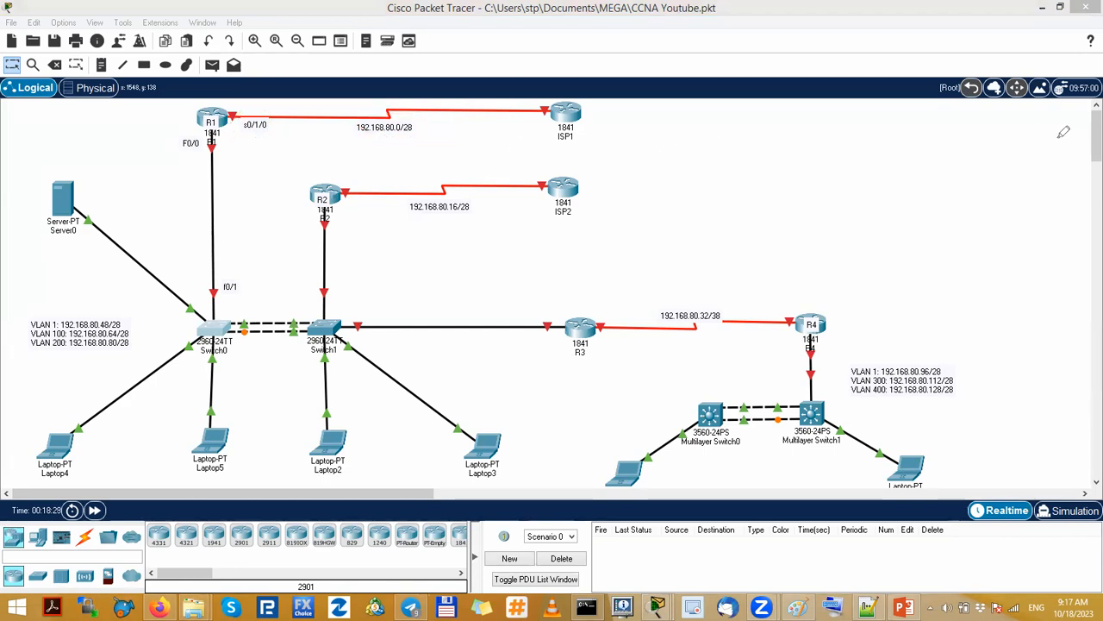
# - Reopen R1's command line and enter global configuration mode with configure, accepting the default terminal source
pyautogui.click(214, 118)
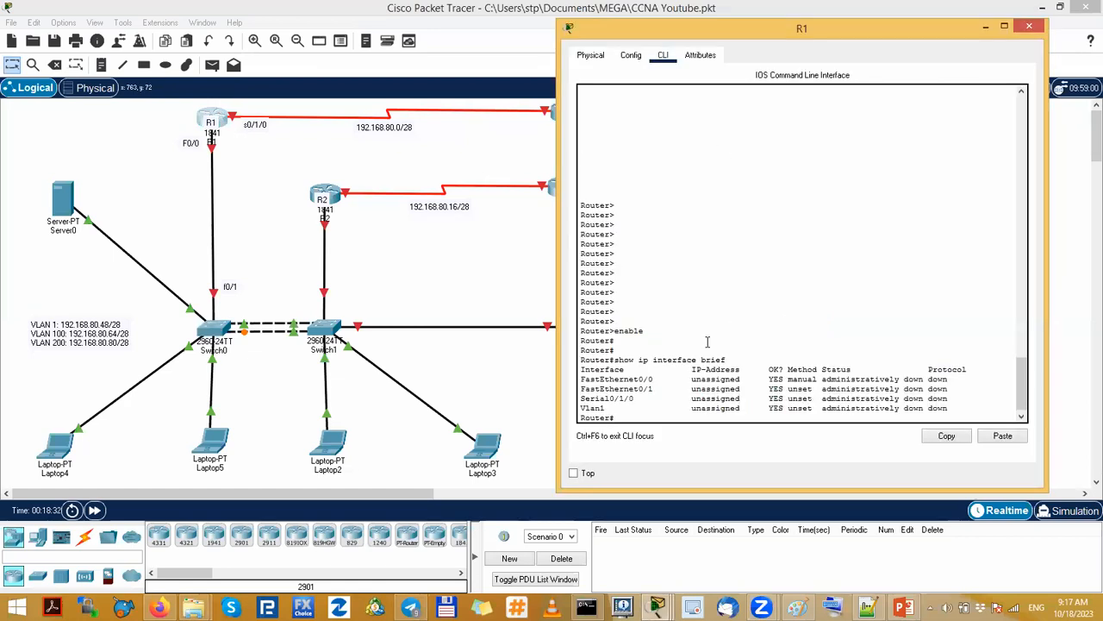
pyautogui.moveTo(591, 380); pyautogui.dragTo(687, 380)
pyautogui.click(644, 408)
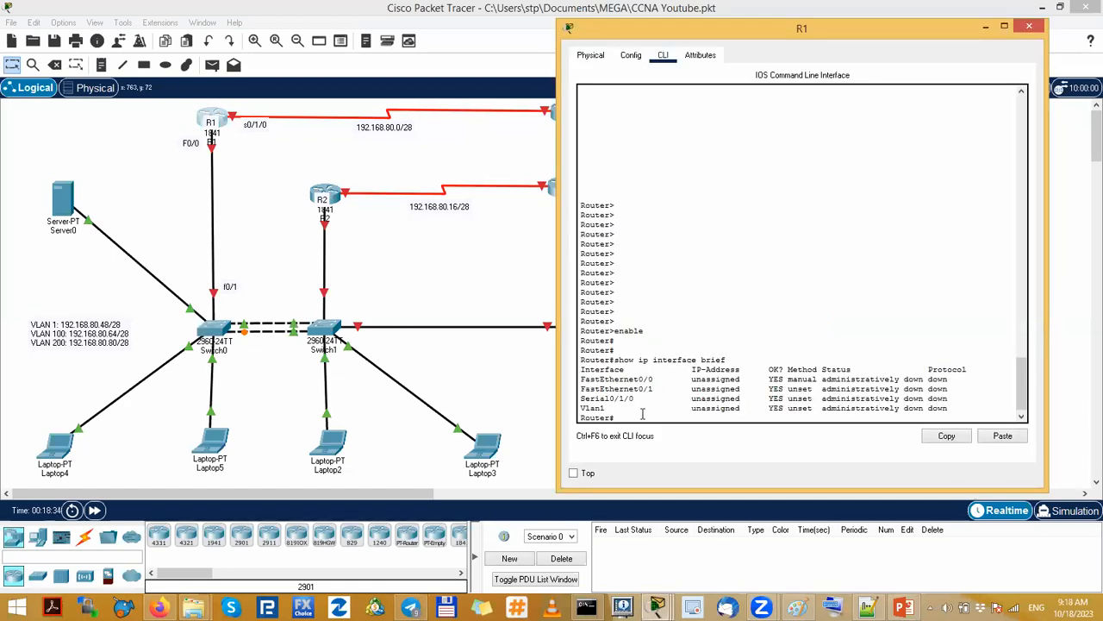
pyautogui.write('conf')
pyautogui.press('Tab')
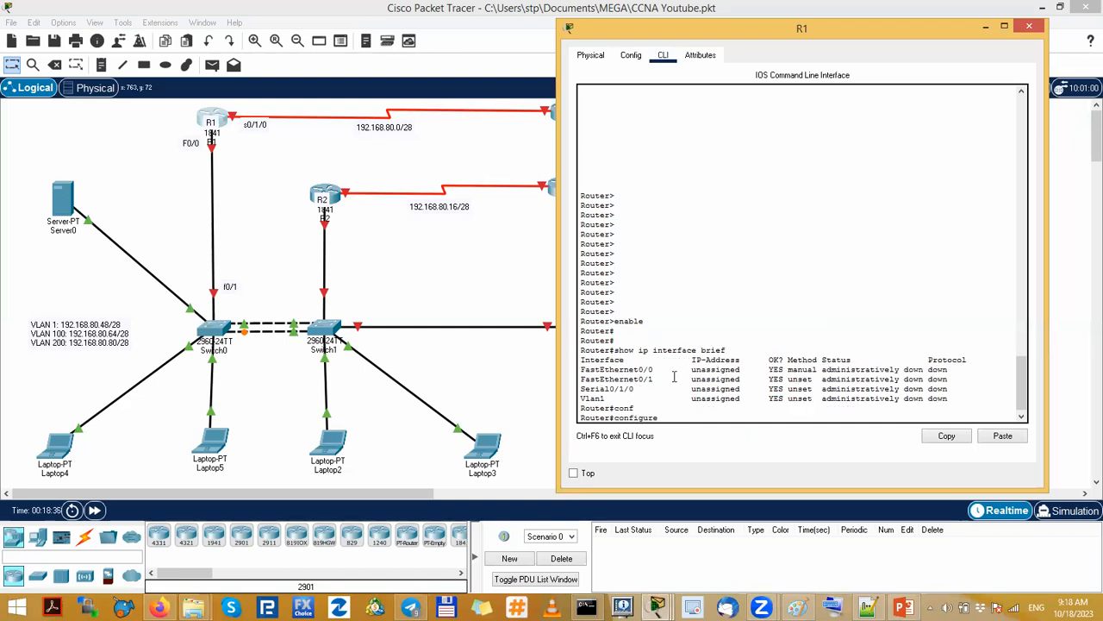
pyautogui.press('Return')
pyautogui.press('Return')
pyautogui.press('Return')
pyautogui.press('Return')
pyautogui.press('Return')
pyautogui.press('Return')
pyautogui.press('Return')
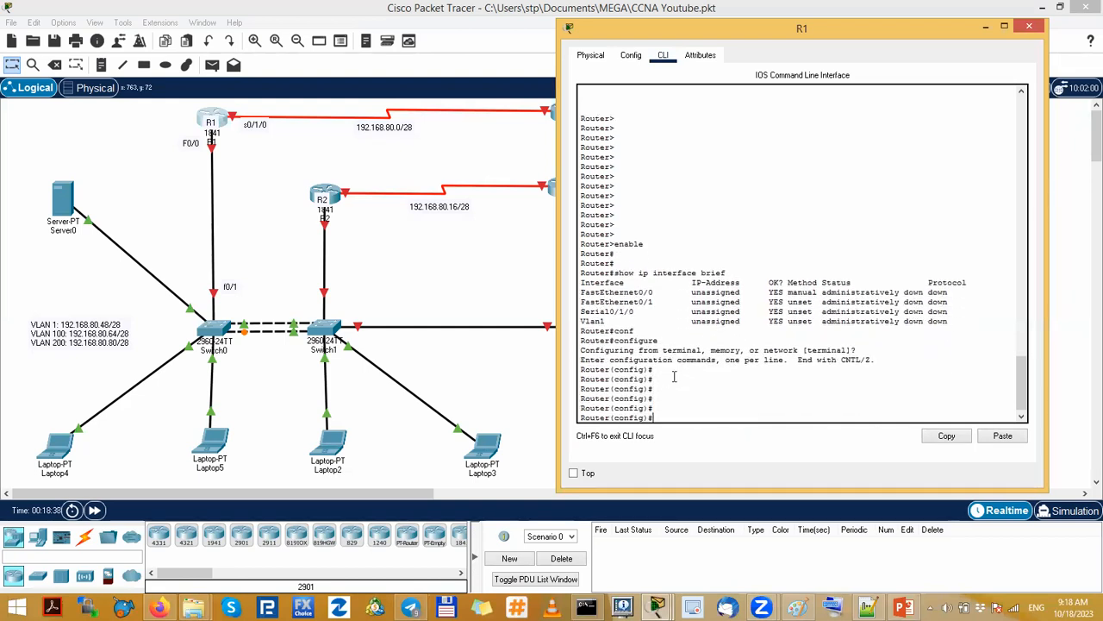
# - Enter interface configuration mode for fastEthernet 0/0 on R1
pyautogui.write('int')
pyautogui.press('Tab')
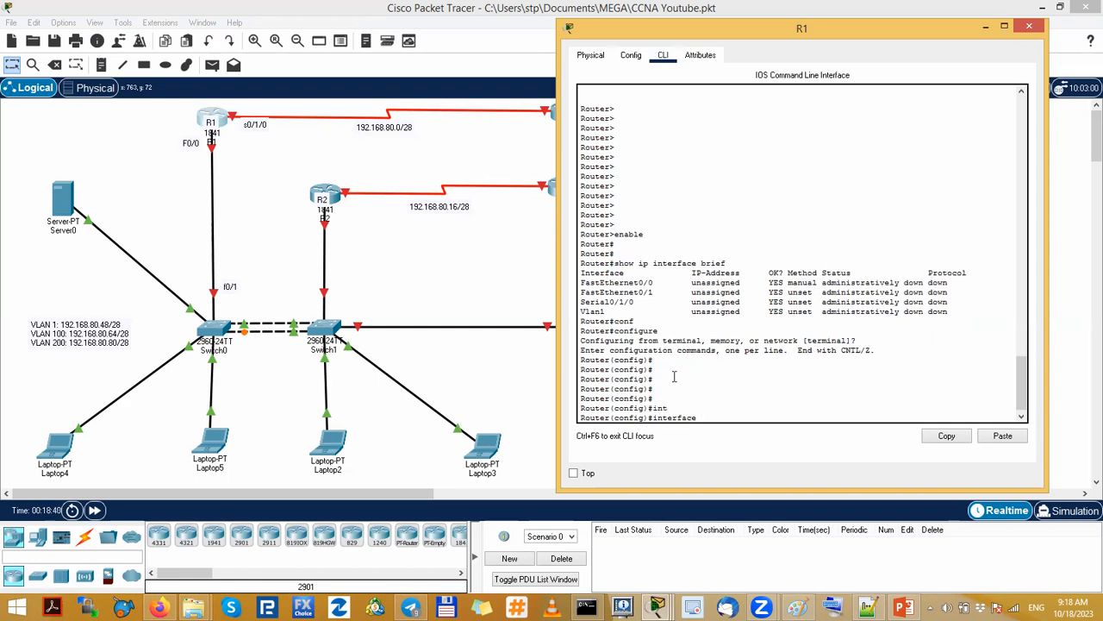
pyautogui.write('f')
pyautogui.press('Tab')
pyautogui.write('0/0')
pyautogui.press('Return')
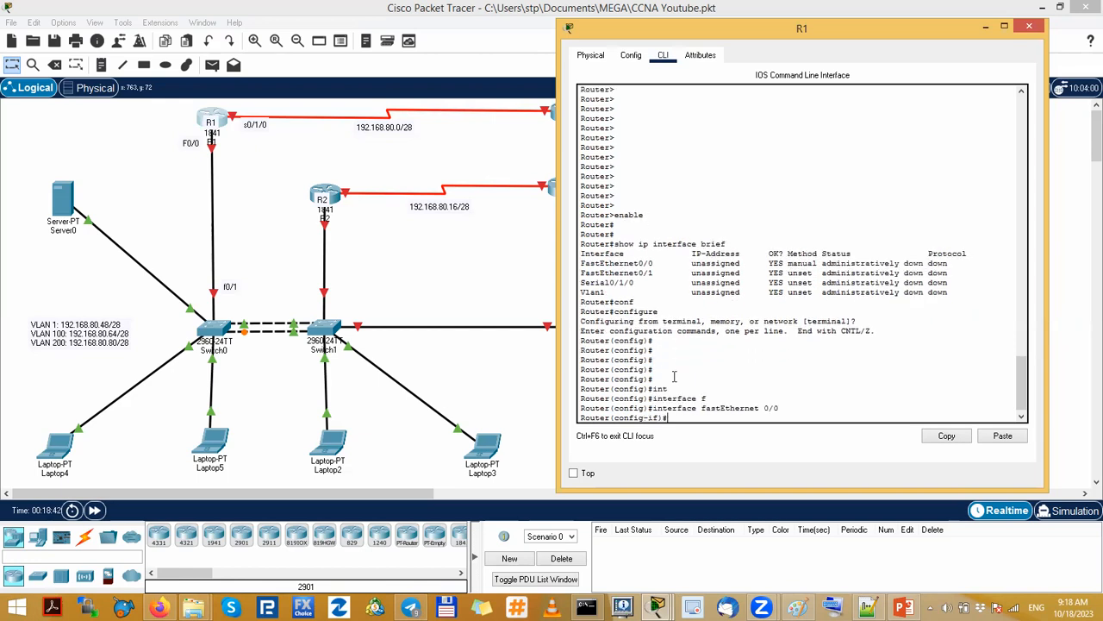
# - Assign IP address 192.168.80.49 with mask 255.255.255.240 to R1's FastEthernet0/0 interface
pyautogui.write('ip a')
pyautogui.press('Tab')
pyautogui.press('Tab')
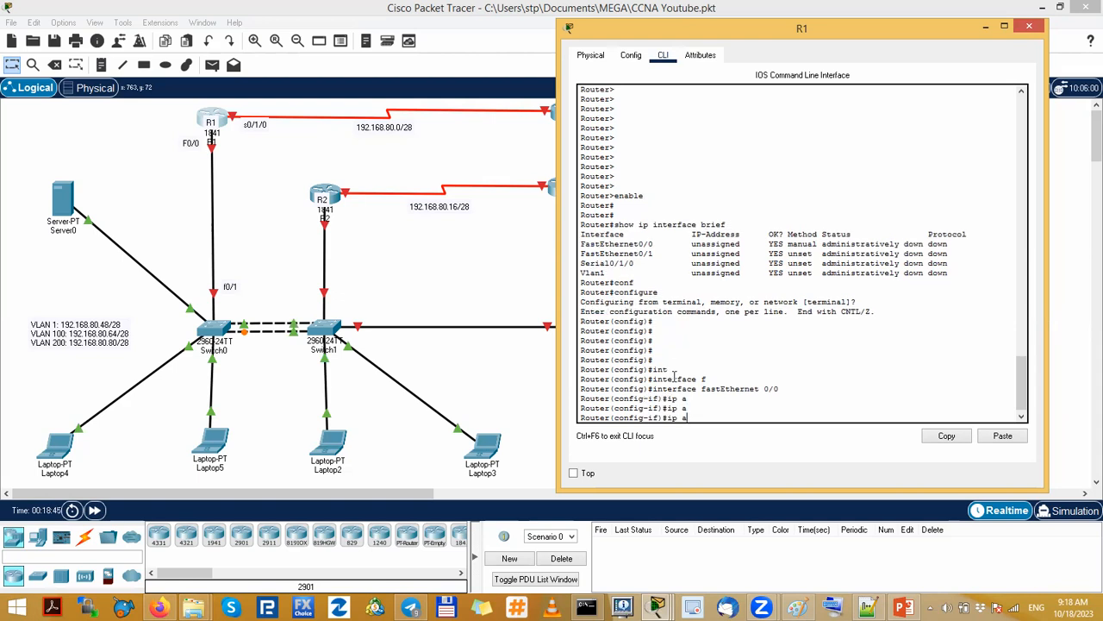
pyautogui.write('d')
pyautogui.press('Tab')
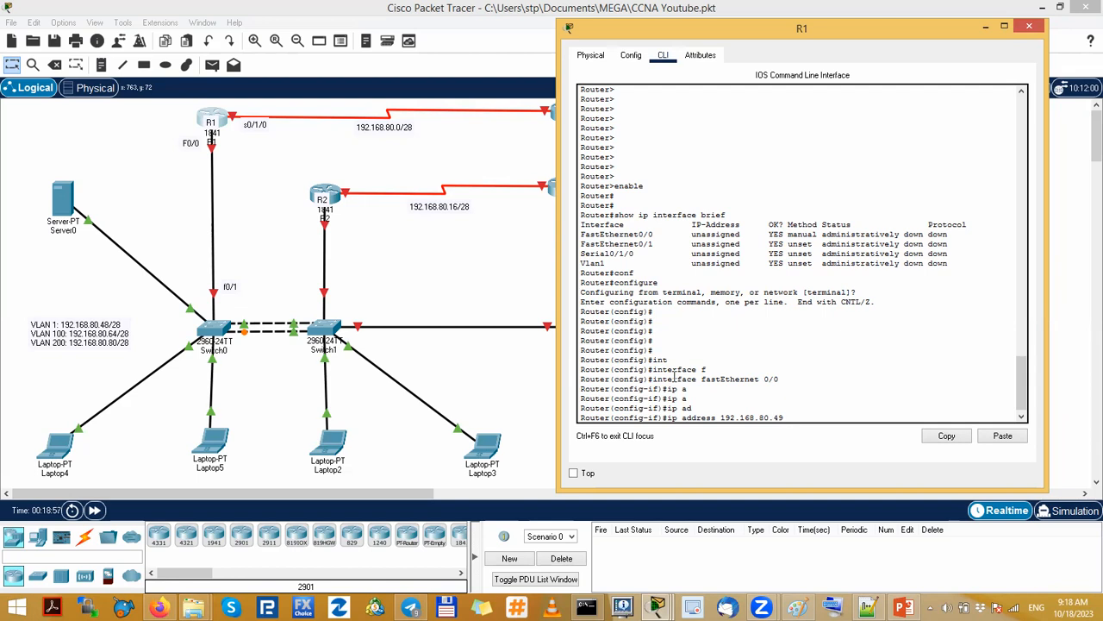
pyautogui.write('55.255.255.240')
pyautogui.press('Return')
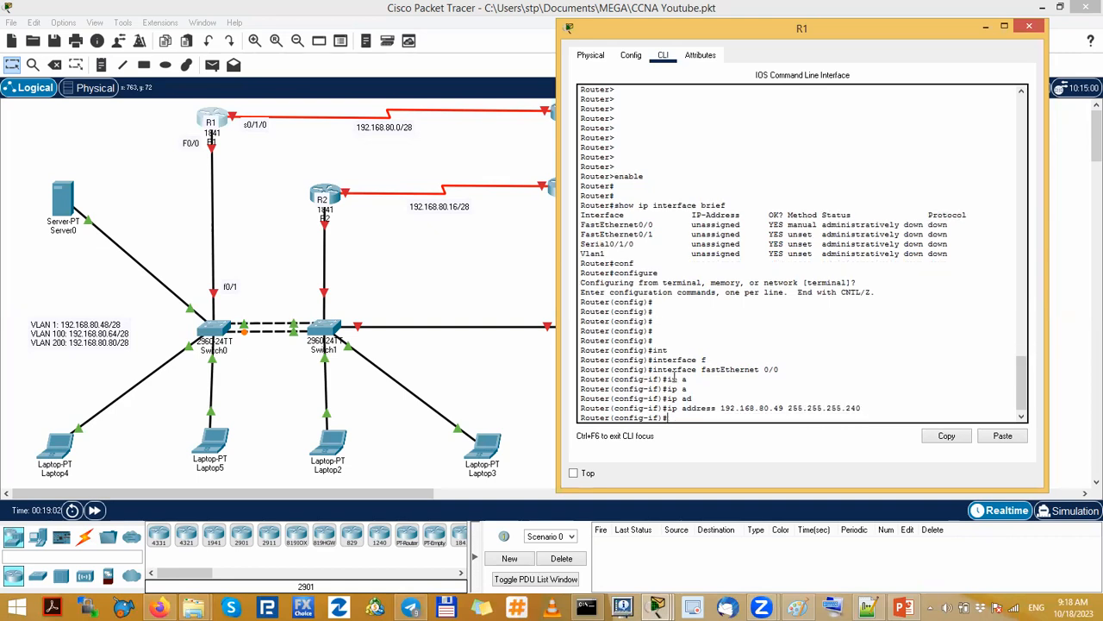
# - Enable R1's FastEthernet0/0 interface with no shutdown
pyautogui.write('no shu')
pyautogui.press('Tab')
pyautogui.press('Return')
pyautogui.press('Return')
pyautogui.press('Return')
pyautogui.press('Return')
pyautogui.press('Return')
# - Run do show ip interface brief on R1 and check FastEthernet0/0's IP address, status and protocol
pyautogui.write('do show')
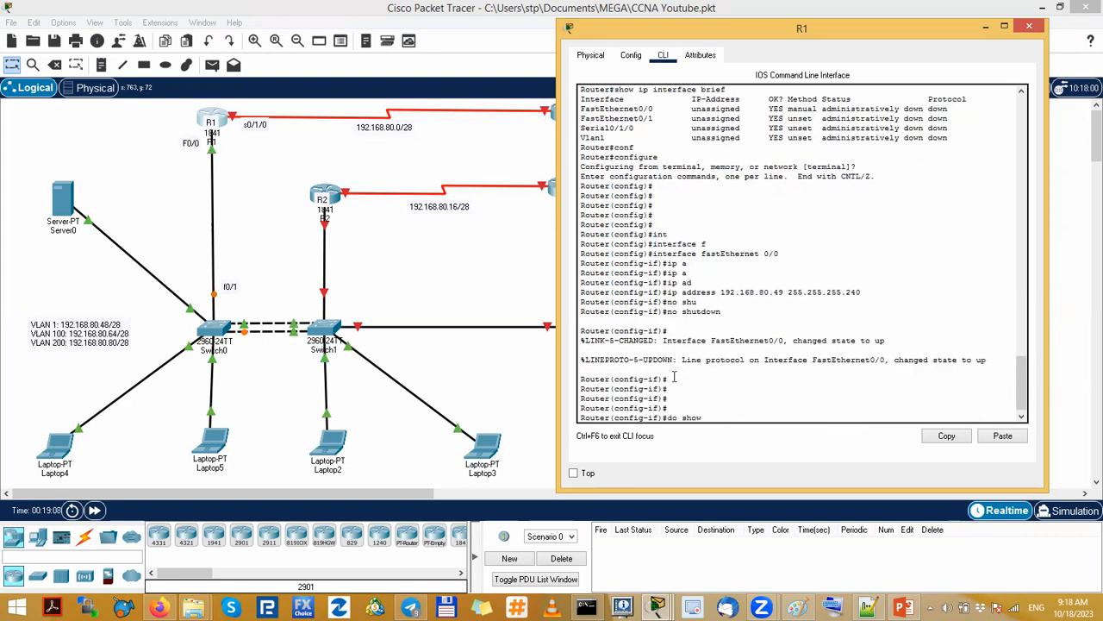
pyautogui.write(' ip interf')
pyautogui.press('Tab')
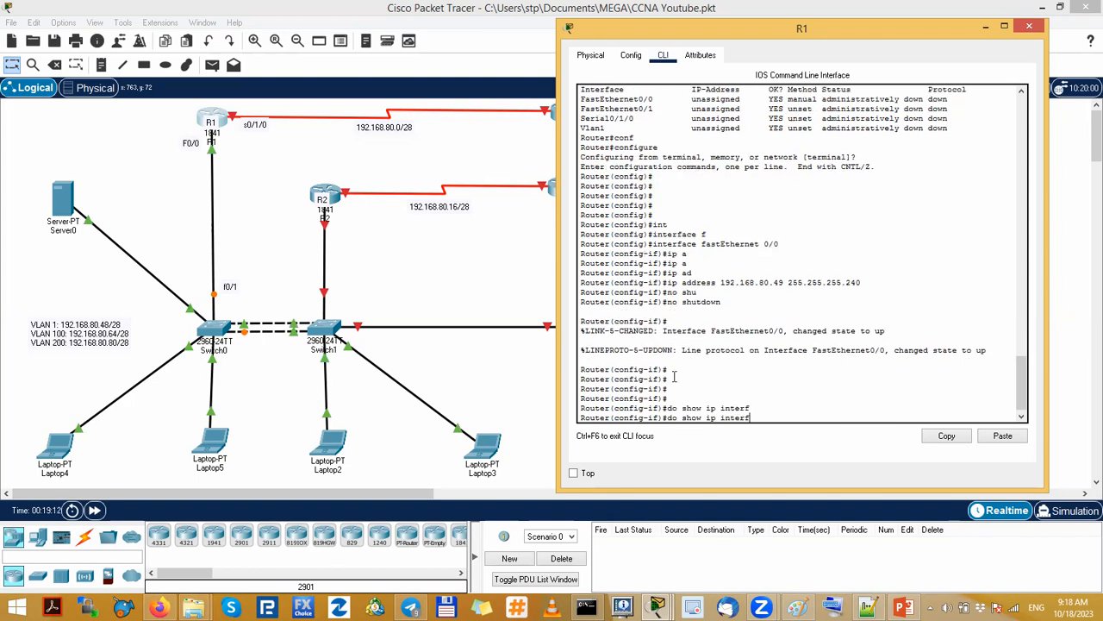
pyautogui.write('brief')
pyautogui.press('Return')
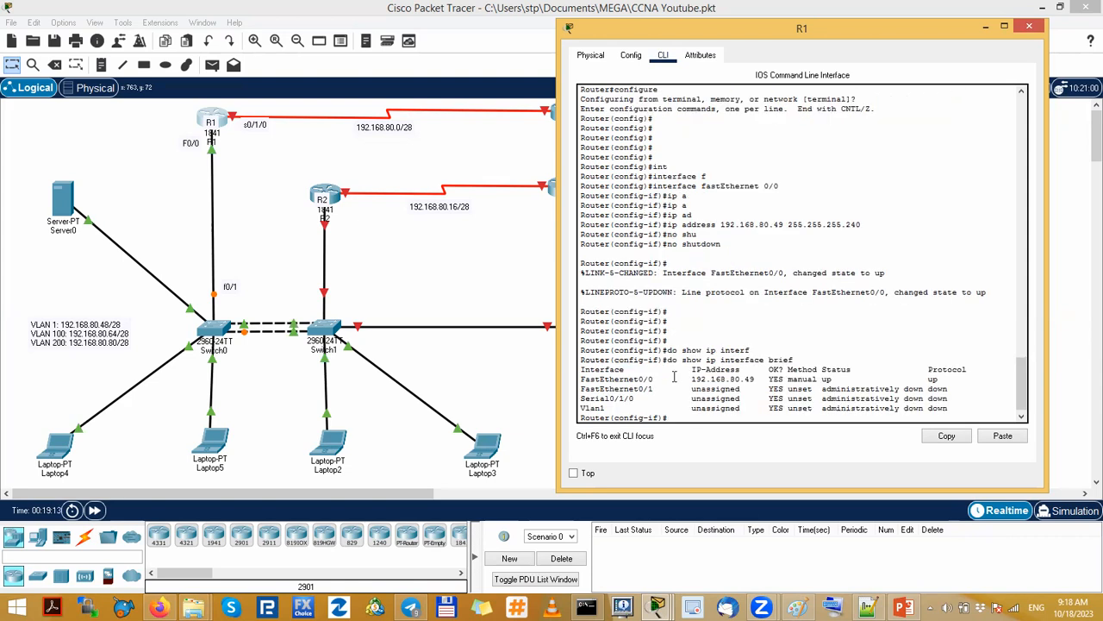
pyautogui.moveTo(657, 378); pyautogui.dragTo(609, 379)
pyautogui.moveTo(765, 379); pyautogui.dragTo(705, 380)
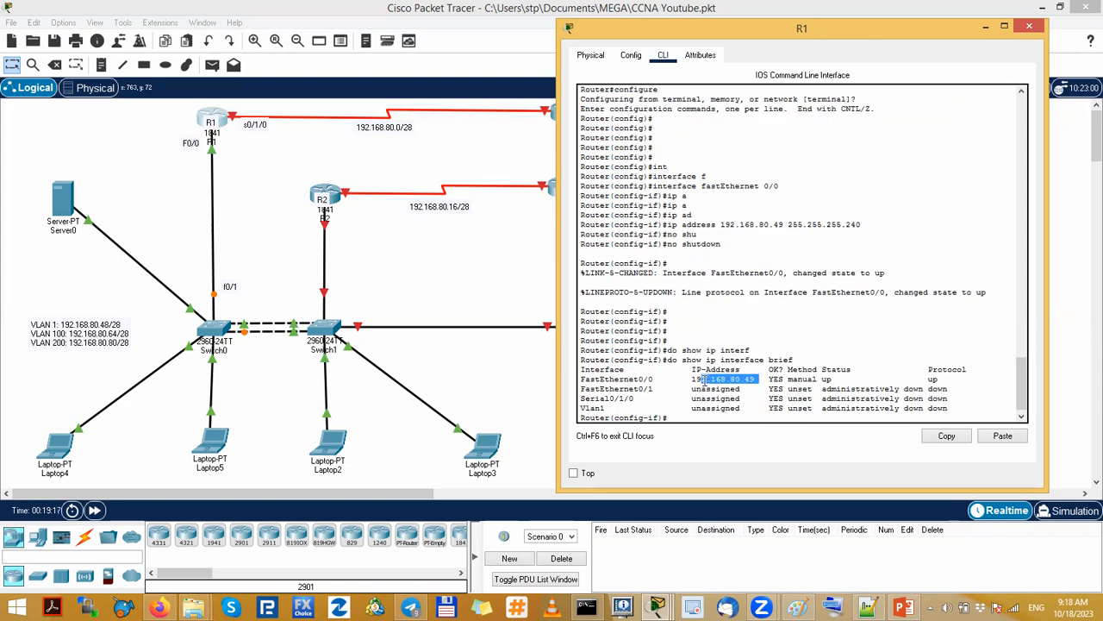
pyautogui.moveTo(820, 379); pyautogui.dragTo(952, 380)
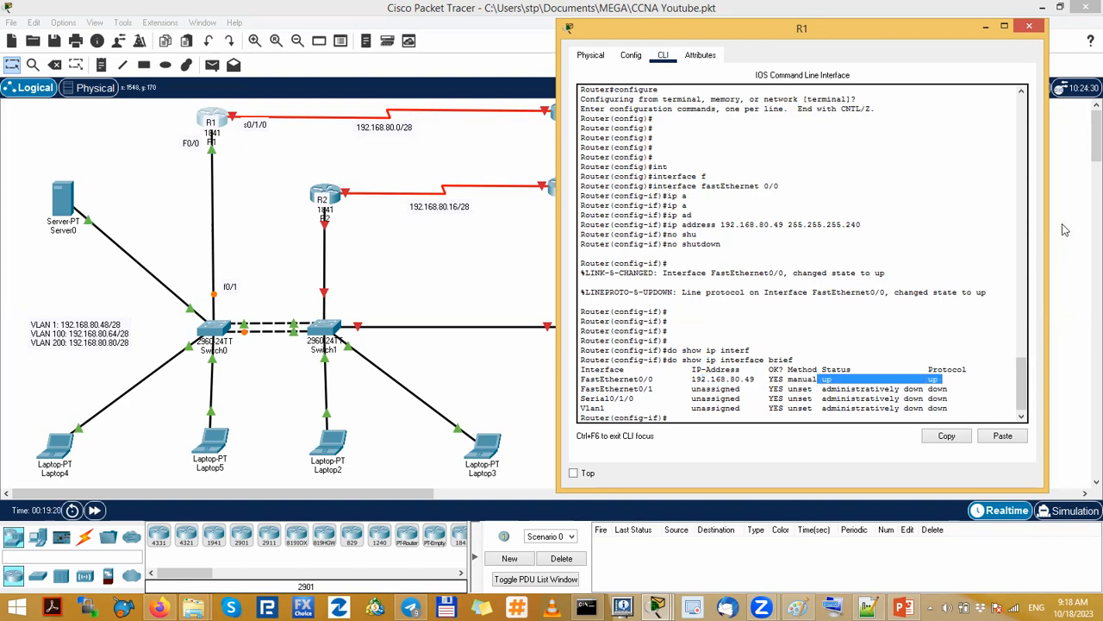
pyautogui.moveTo(208, 143)
pyautogui.mouseDown()
pyautogui.moveTo(238, 152)
pyautogui.moveTo(227, 110)
pyautogui.moveTo(263, 154)
pyautogui.moveTo(277, 135)
pyautogui.mouseUp()
pyautogui.moveTo(407, 116)
pyautogui.mouseDown()
pyautogui.moveTo(386, 125)
pyautogui.moveTo(423, 107)
pyautogui.mouseUp()
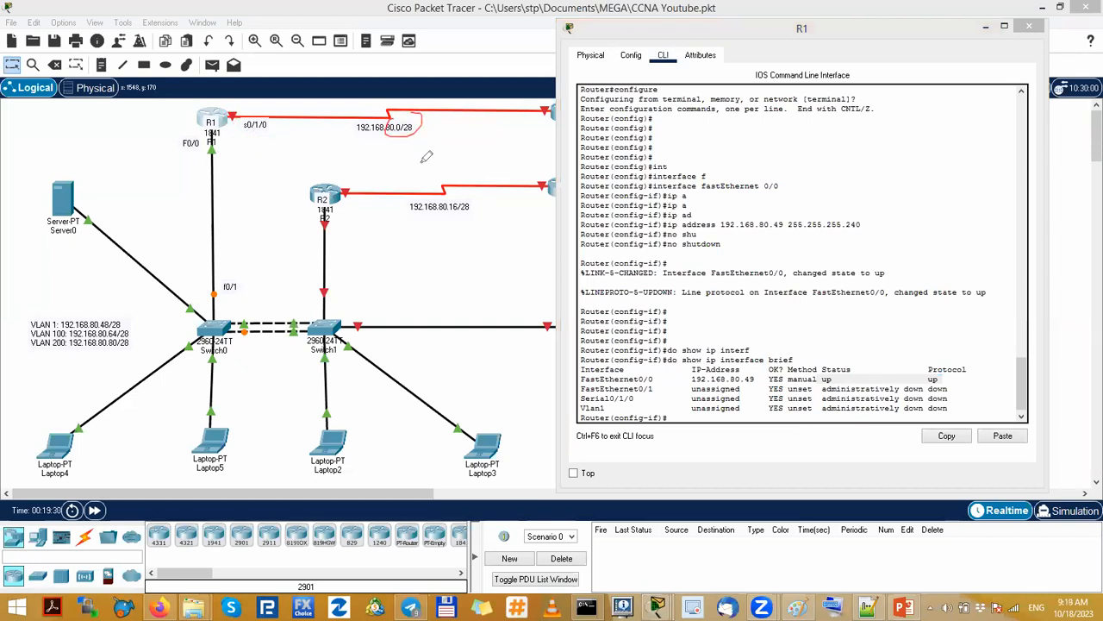
# - Exit FastEthernet0/0 configuration on R1 and enter interface configuration mode for s0/1/0
pyautogui.click(773, 355)
pyautogui.write('exit')
pyautogui.press('Return')
pyautogui.press('Return')
pyautogui.press('Return')
pyautogui.press('Return')
pyautogui.write('int s')
pyautogui.press('BackSpace')
pyautogui.write('in')
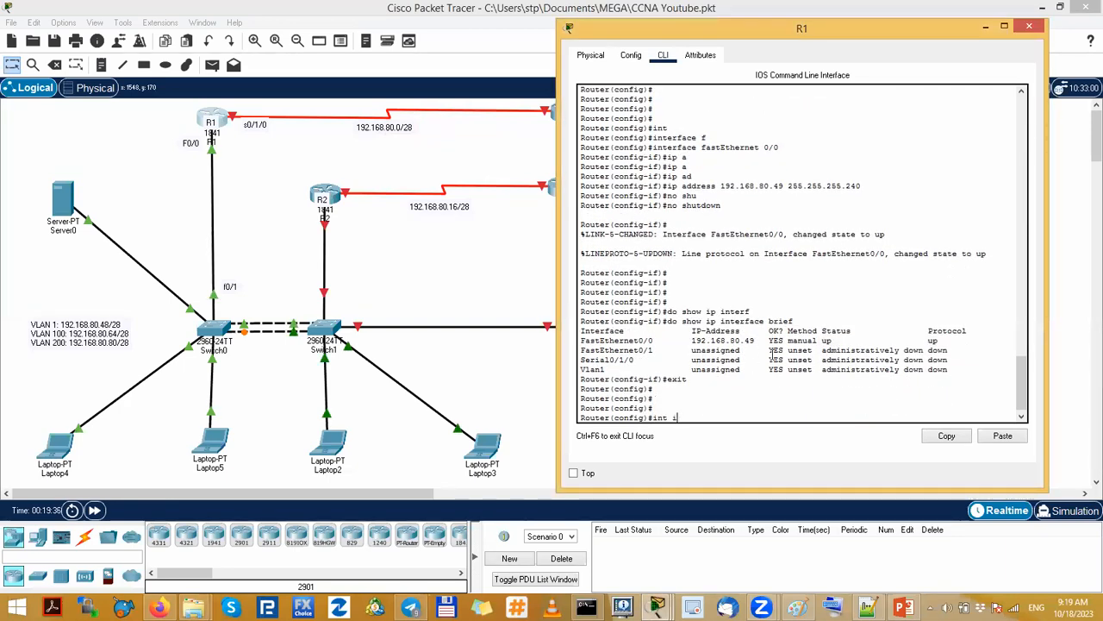
pyautogui.press('Tab')
pyautogui.press('BackSpace')
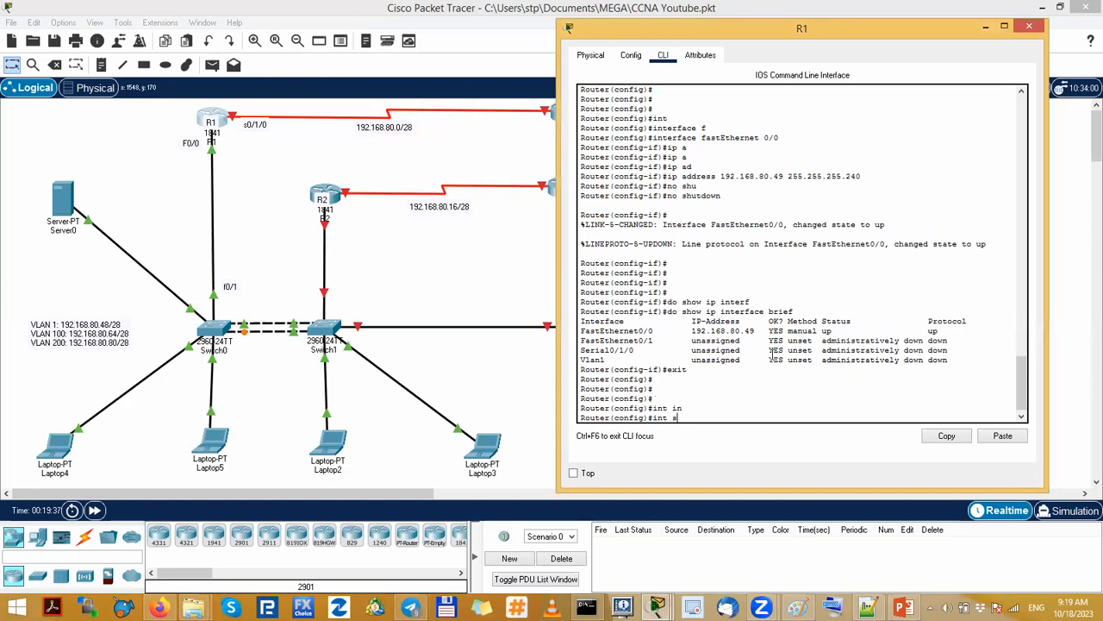
pyautogui.write('/')
pyautogui.press('BackSpace')
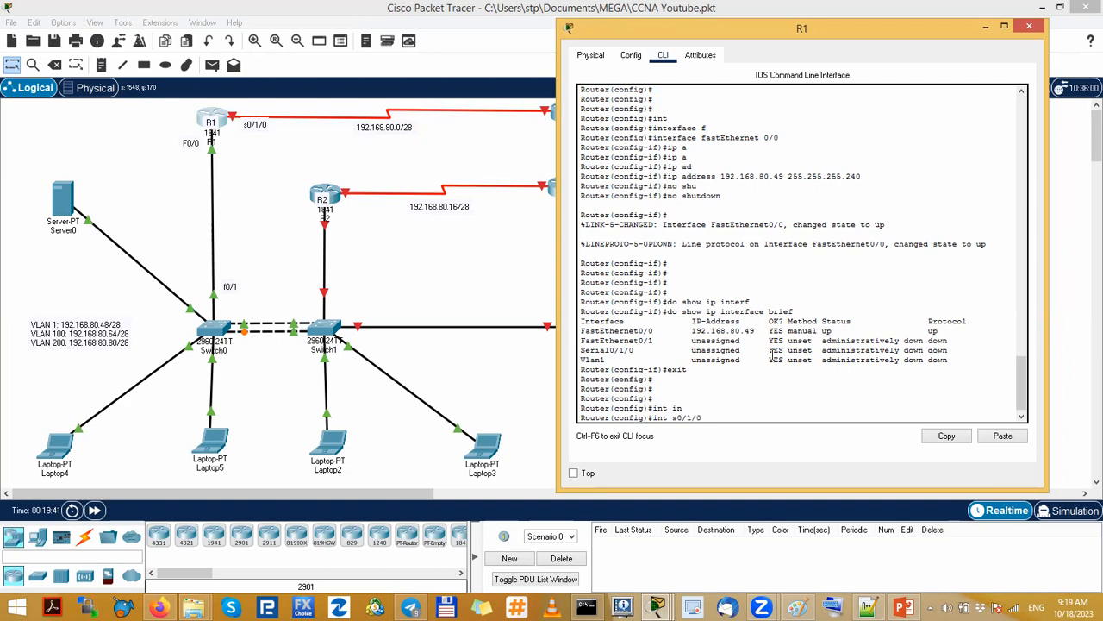
pyautogui.press('Return')
pyautogui.press('Return')
# - Assign IP address 192.168.80.1 with mask 255.255.255.240 to R1's Serial0/1/0 interface
pyautogui.write('ip ad')
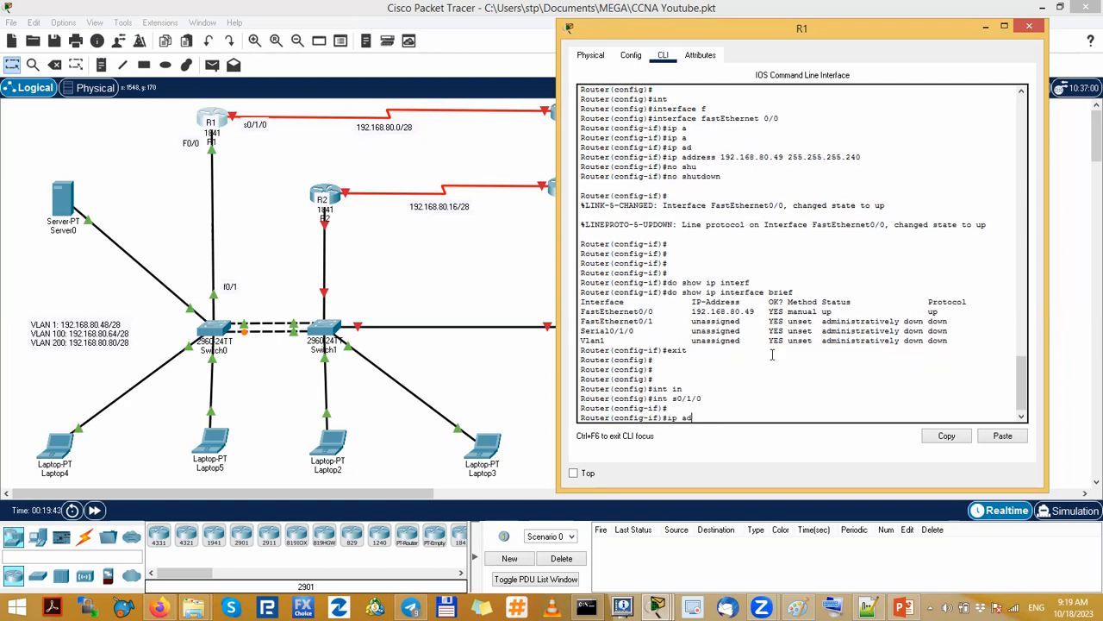
pyautogui.write('d')
pyautogui.press('Tab')
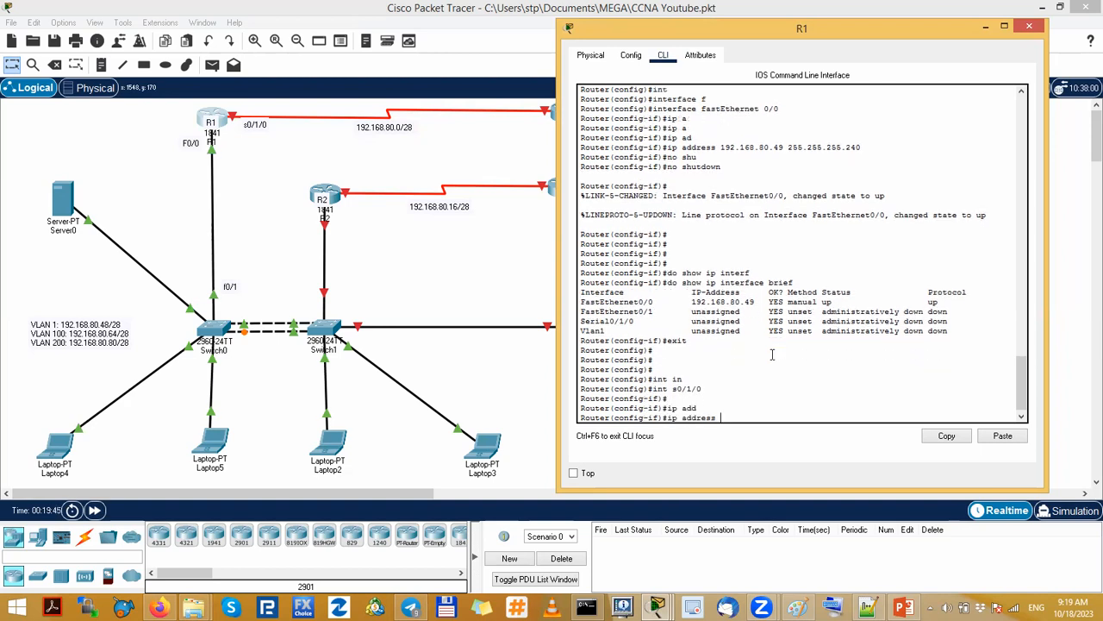
pyautogui.write('192.168.80.1 255.255.255.240')
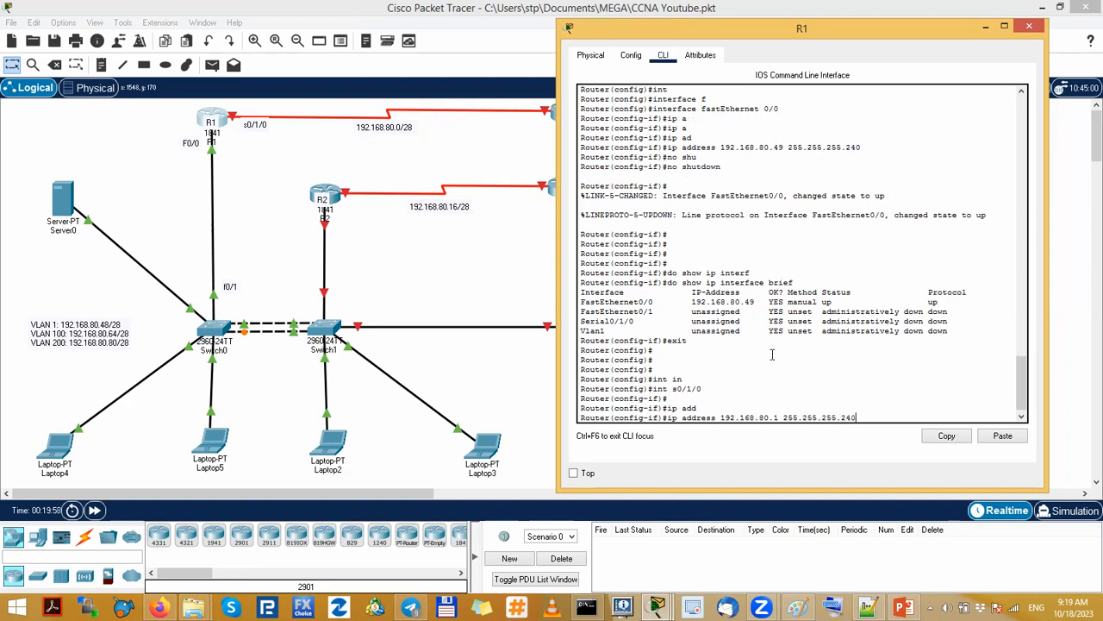
pyautogui.press('Return')
# - Enable R1's Serial0/1/0 interface with no shutdown
pyautogui.write('no shu')
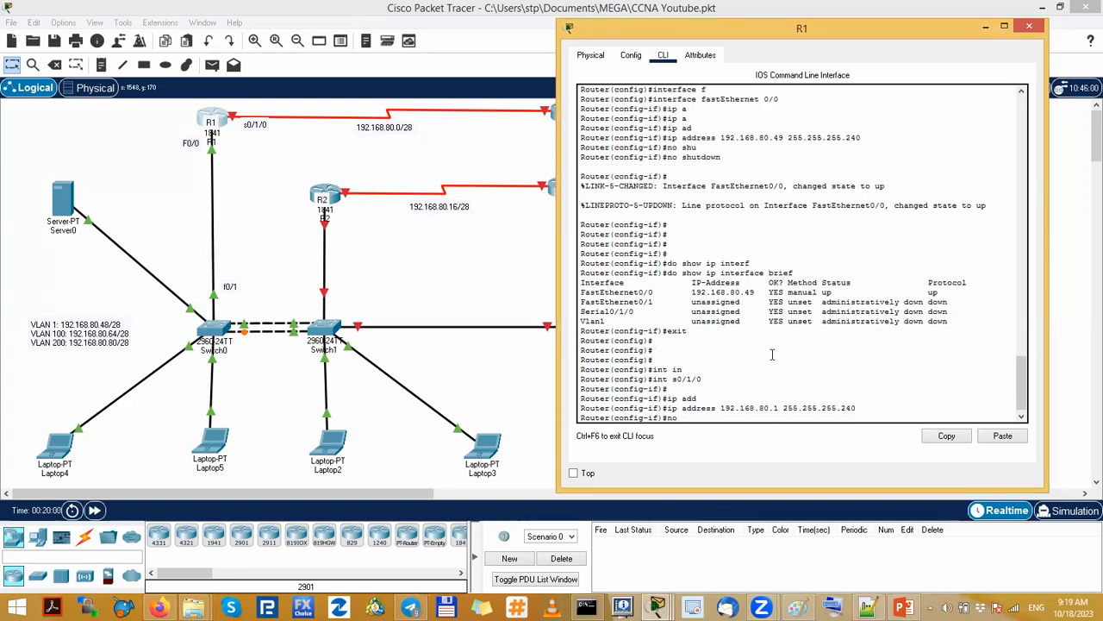
pyautogui.press('Tab')
pyautogui.press('Return')
pyautogui.press('Return')
pyautogui.press('Return')
pyautogui.press('Return')
pyautogui.press('Return')
# - Run do show ip int brief on R1 and check Serial0/1/0's IP address, status and protocol
pyautogui.write('do show i')
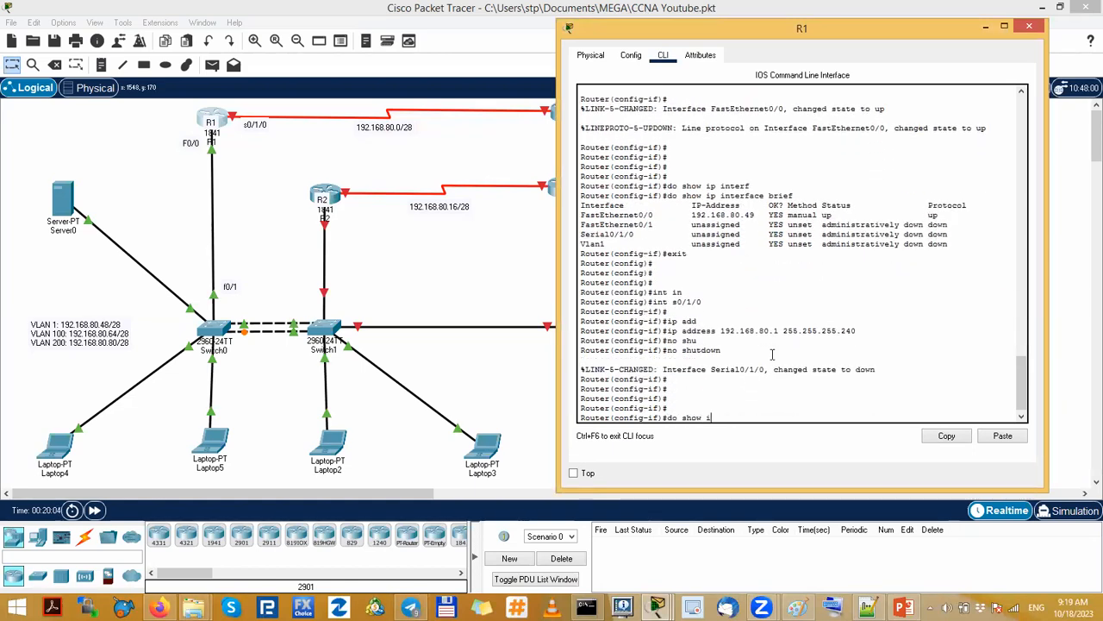
pyautogui.write('p int brief')
pyautogui.press('Return')
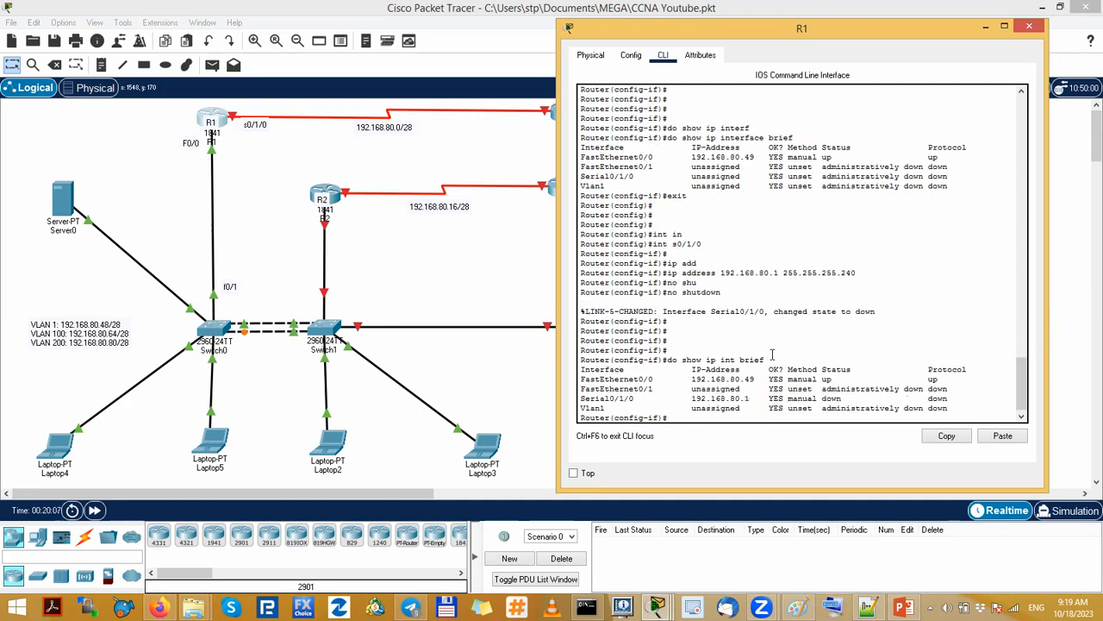
pyautogui.moveTo(750, 398); pyautogui.dragTo(580, 397)
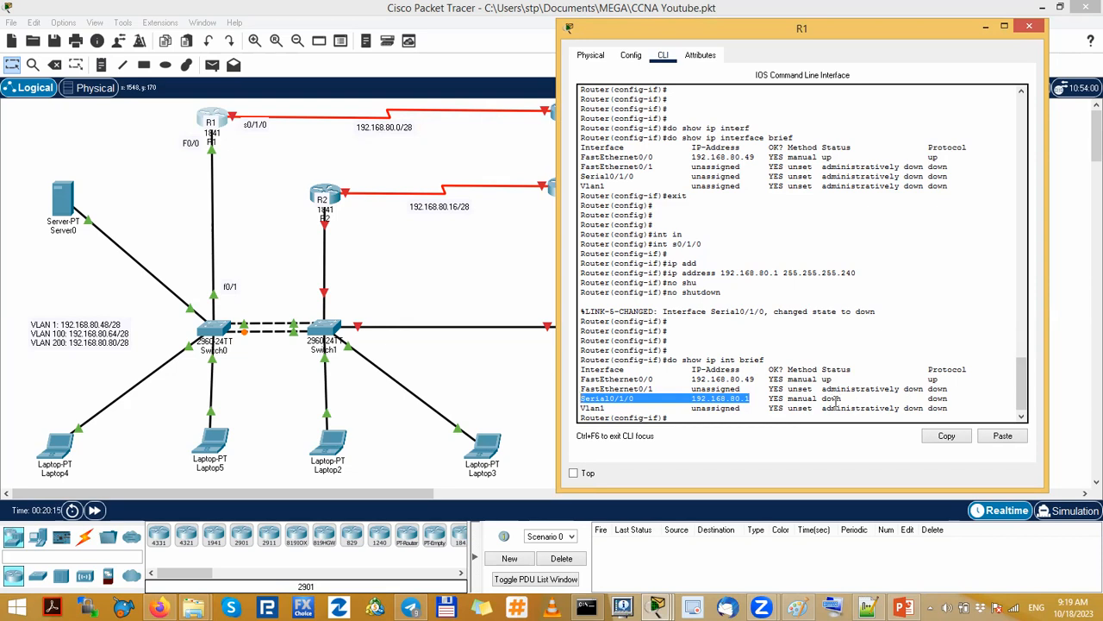
pyautogui.moveTo(823, 399); pyautogui.dragTo(964, 398)
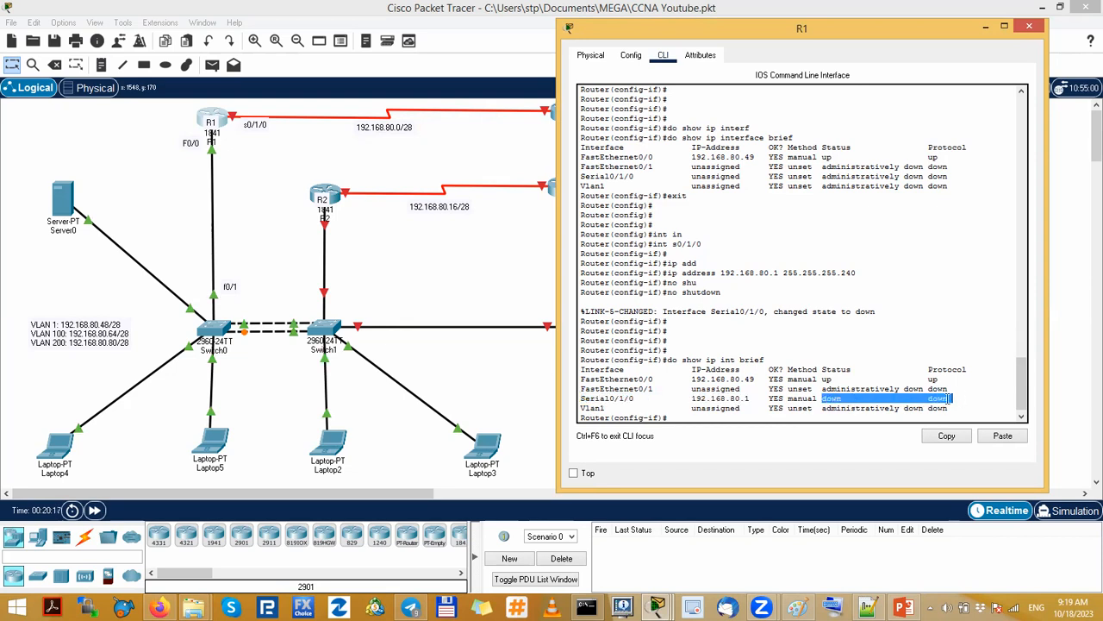
pyautogui.click(841, 398)
pyautogui.moveTo(824, 398); pyautogui.dragTo(850, 398)
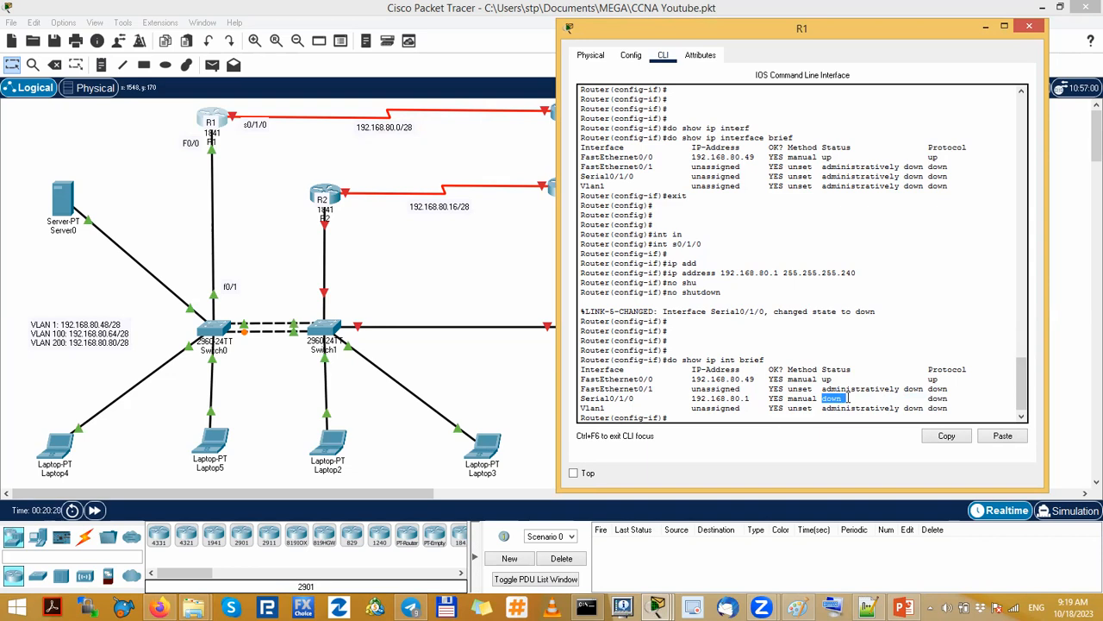
pyautogui.moveTo(928, 398); pyautogui.dragTo(967, 398)
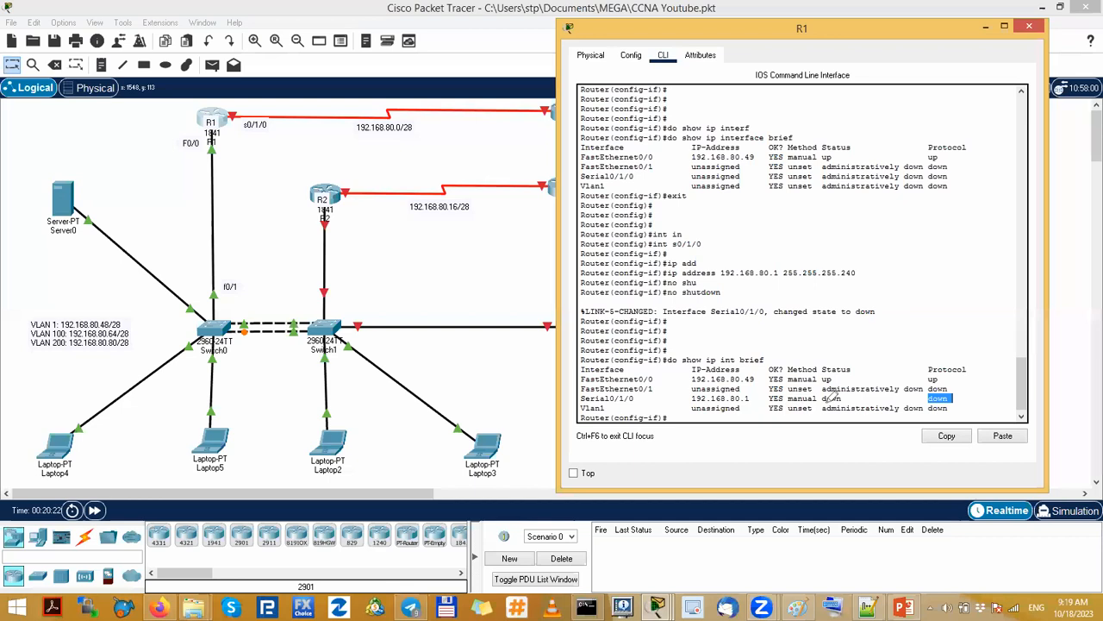
pyautogui.moveTo(825, 404); pyautogui.dragTo(855, 403)
pyautogui.moveTo(929, 402); pyautogui.dragTo(948, 397)
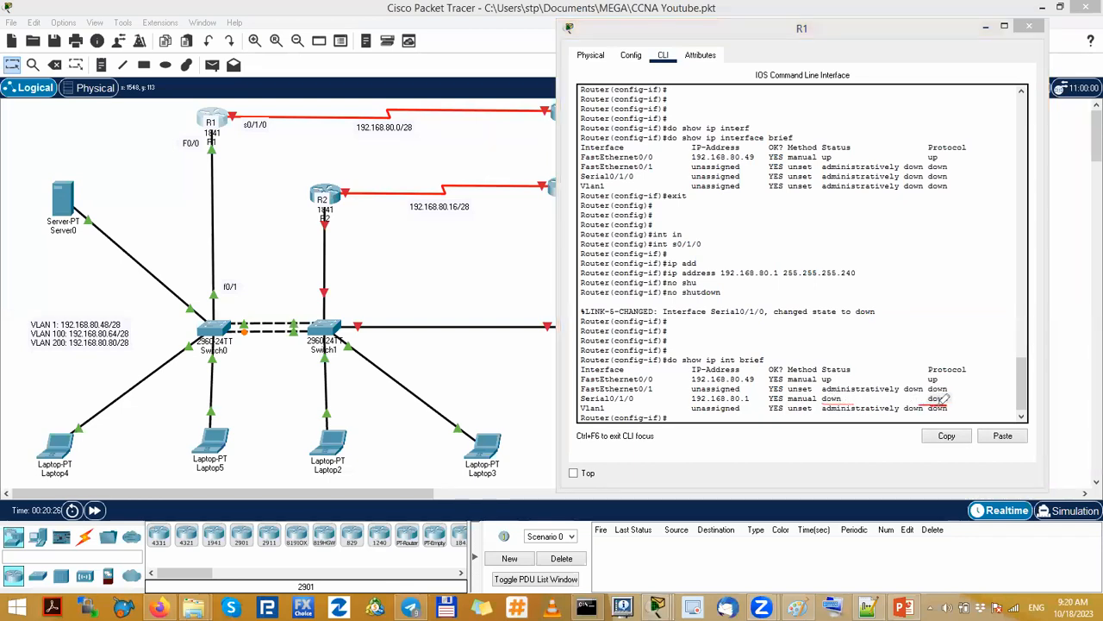
pyautogui.moveTo(271, 136); pyautogui.dragTo(471, 145)
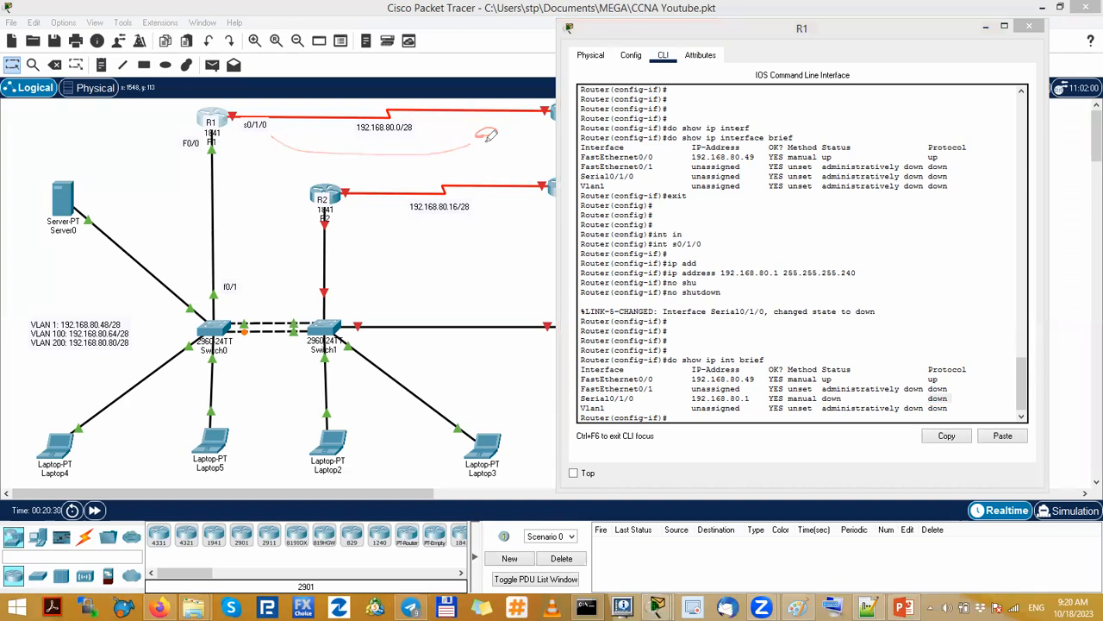
pyautogui.moveTo(545, 98)
pyautogui.mouseDown()
pyautogui.moveTo(527, 119)
pyautogui.moveTo(560, 103)
pyautogui.mouseUp()
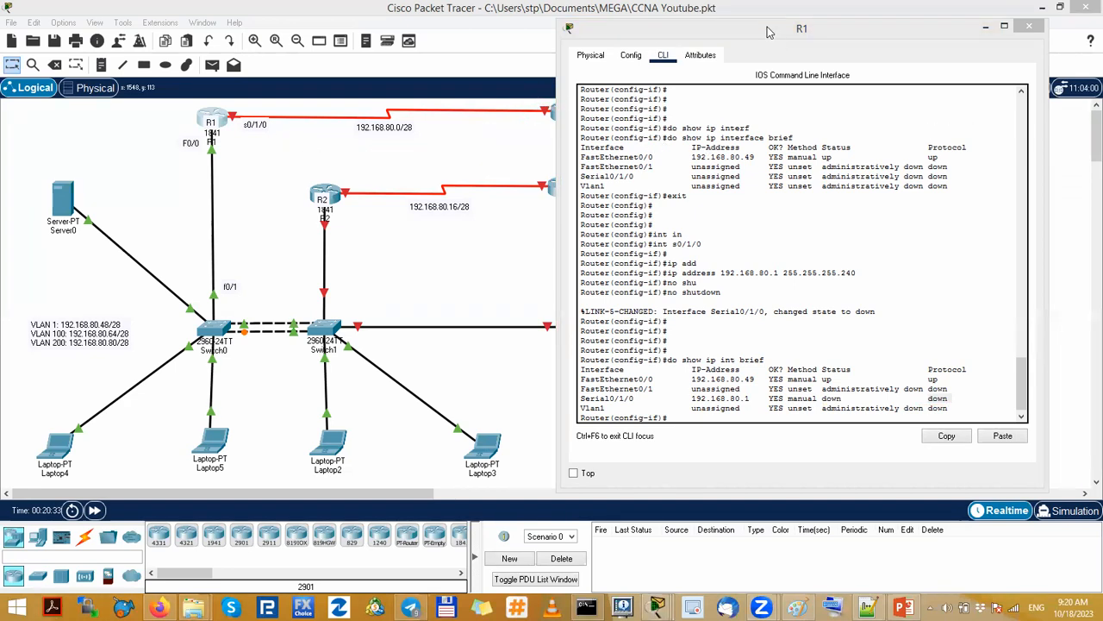
# - Move R1's window aside to uncover routers ISP1 and ISP2 in the topology
pyautogui.moveTo(768, 26); pyautogui.dragTo(827, 28)
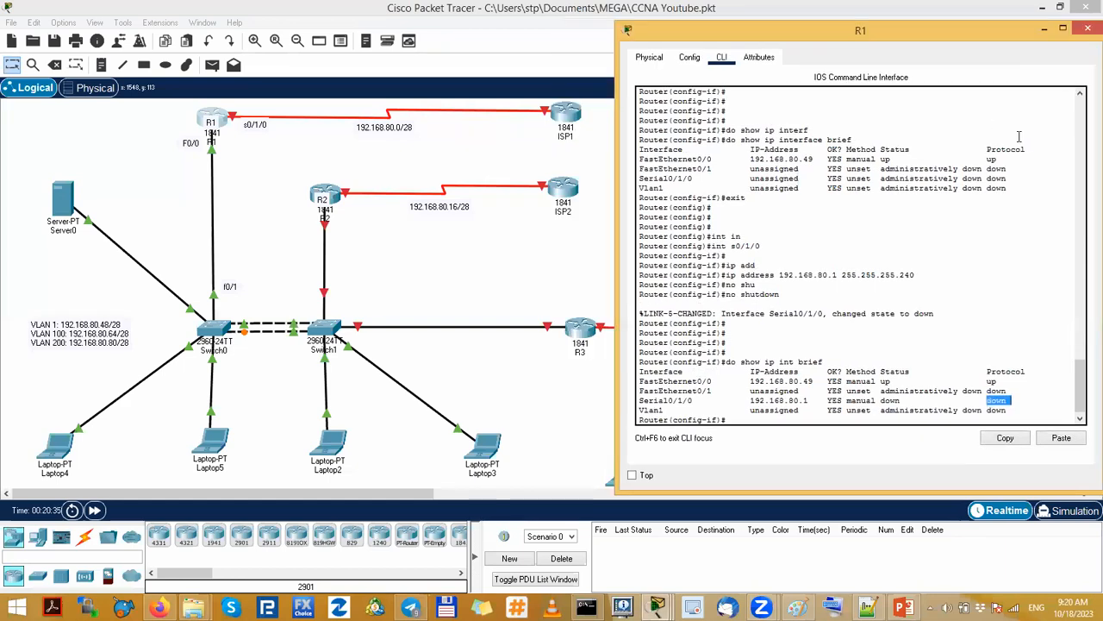
pyautogui.moveTo(567, 86)
pyautogui.mouseDown()
pyautogui.moveTo(556, 82)
pyautogui.moveTo(497, 164)
pyautogui.mouseUp()
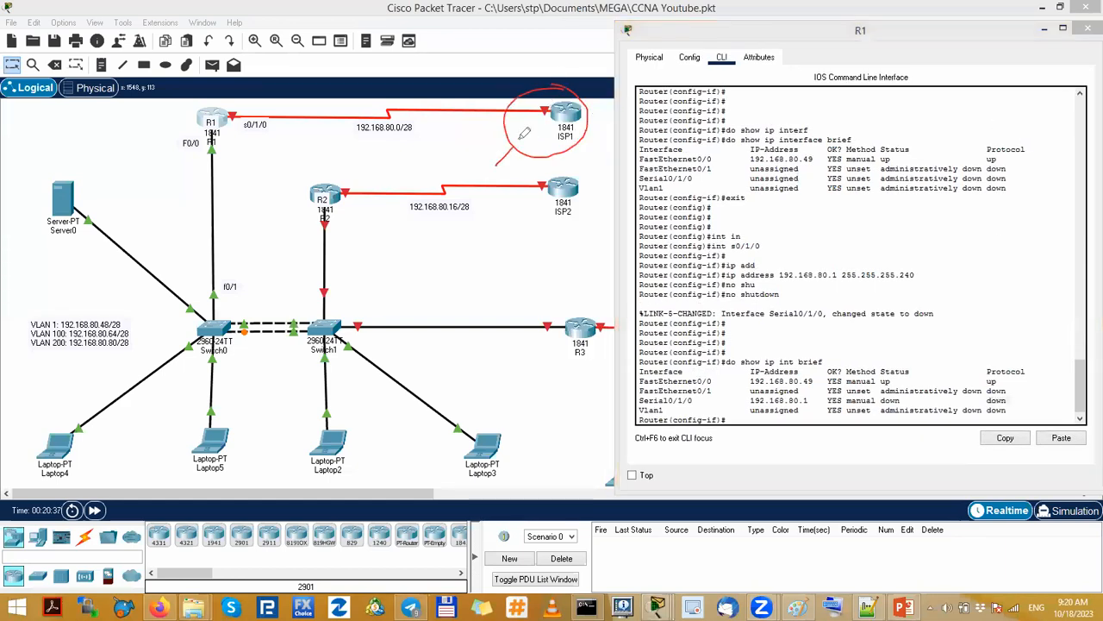
pyautogui.moveTo(503, 123); pyautogui.dragTo(568, 102)
pyautogui.moveTo(484, 168); pyautogui.dragTo(531, 132)
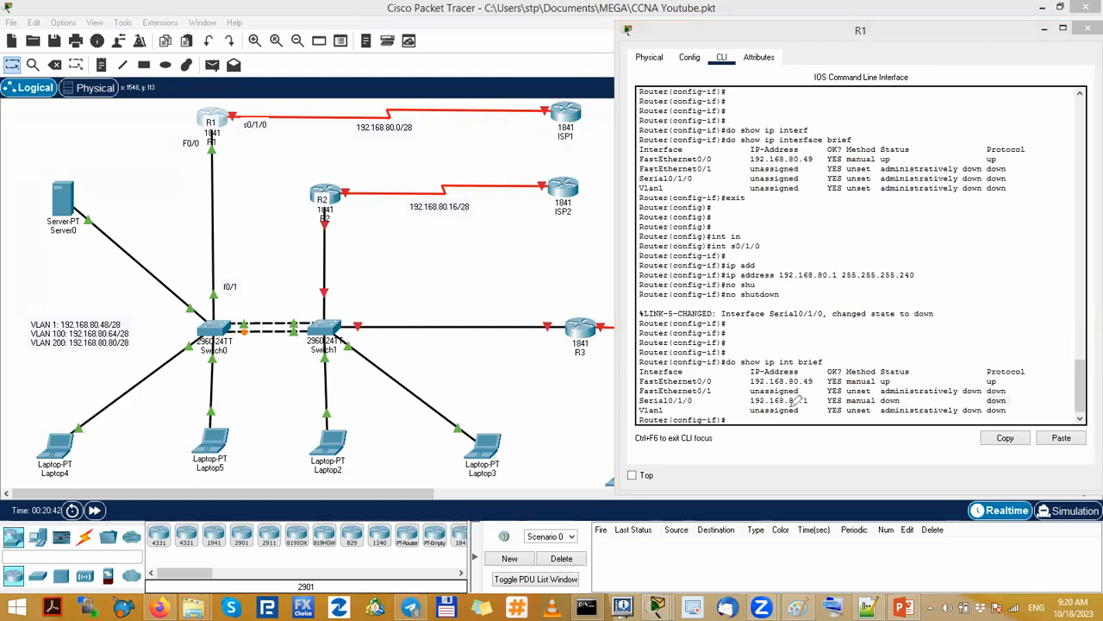
pyautogui.moveTo(693, 402); pyautogui.dragTo(676, 402)
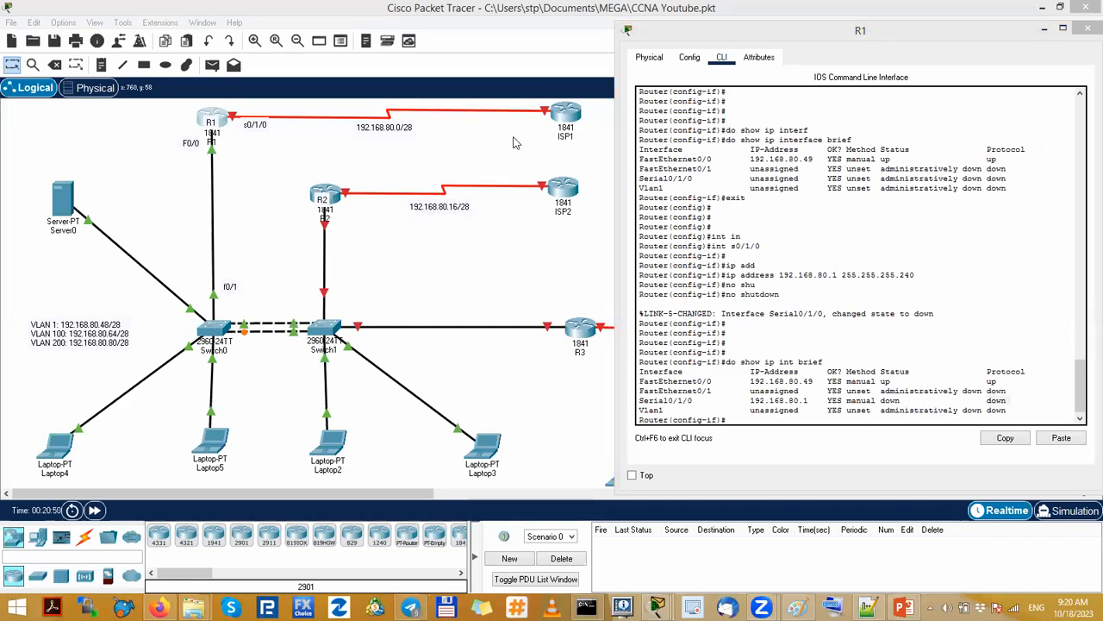
# - Open router ISP1's command line and place its window clear of the R1 and ISP1 link in the topology
pyautogui.click(575, 119)
pyautogui.click(576, 119)
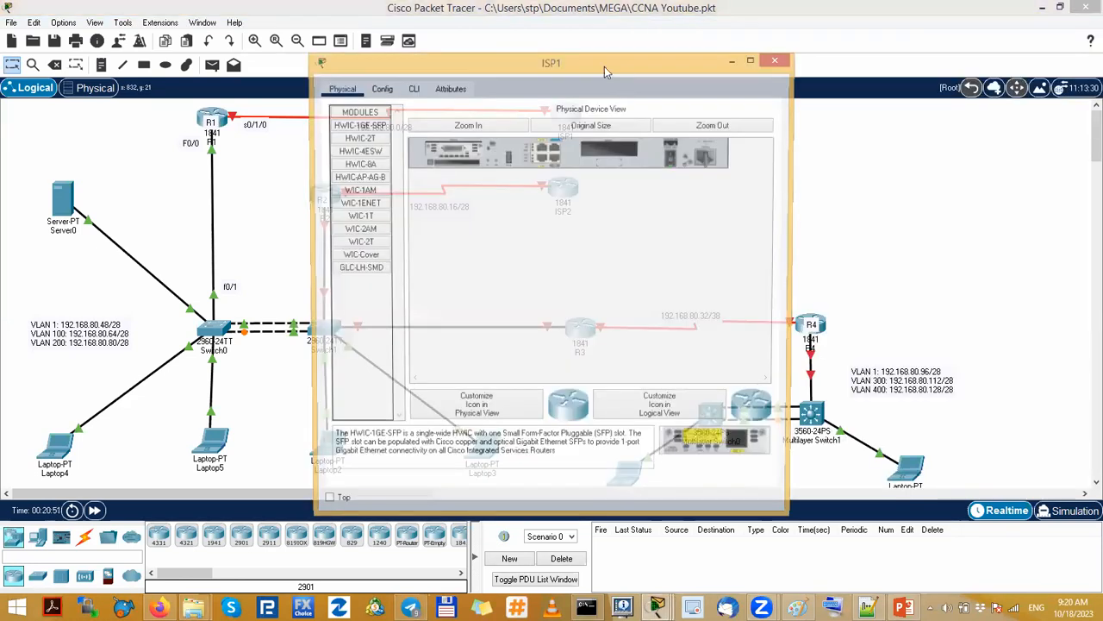
pyautogui.moveTo(593, 60); pyautogui.dragTo(882, 18)
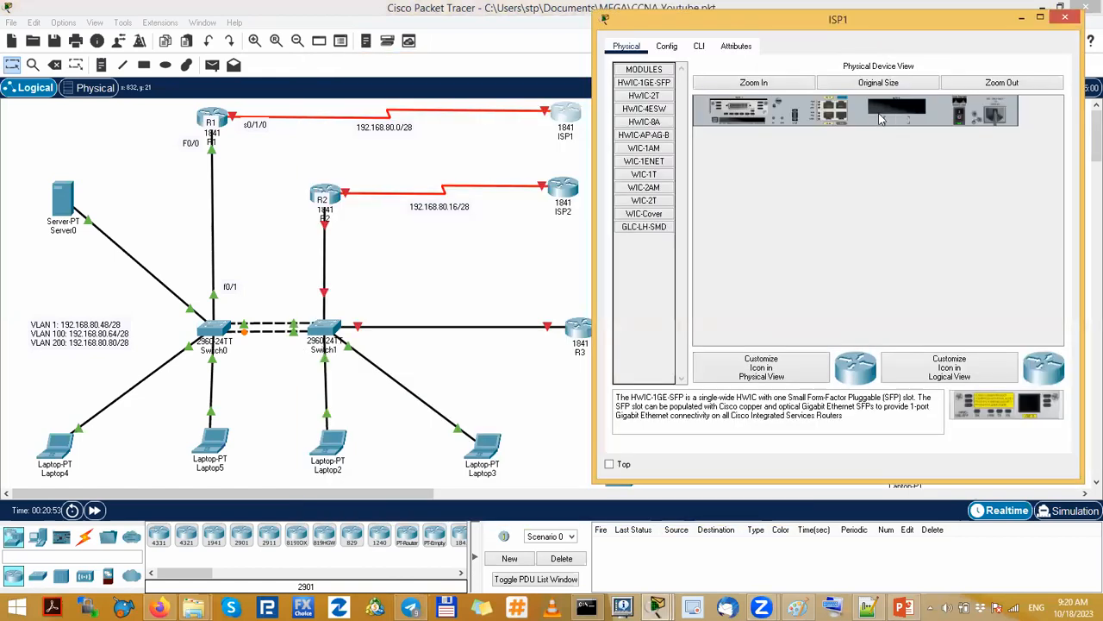
pyautogui.click(700, 50)
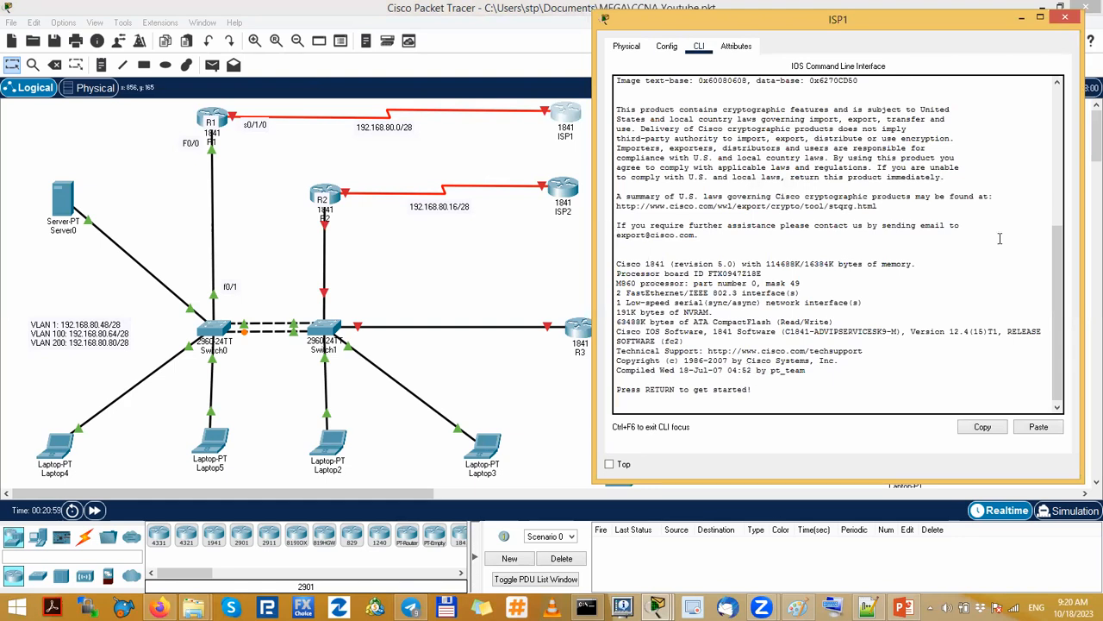
pyautogui.hotkey('ctrl', 'shift', '3')
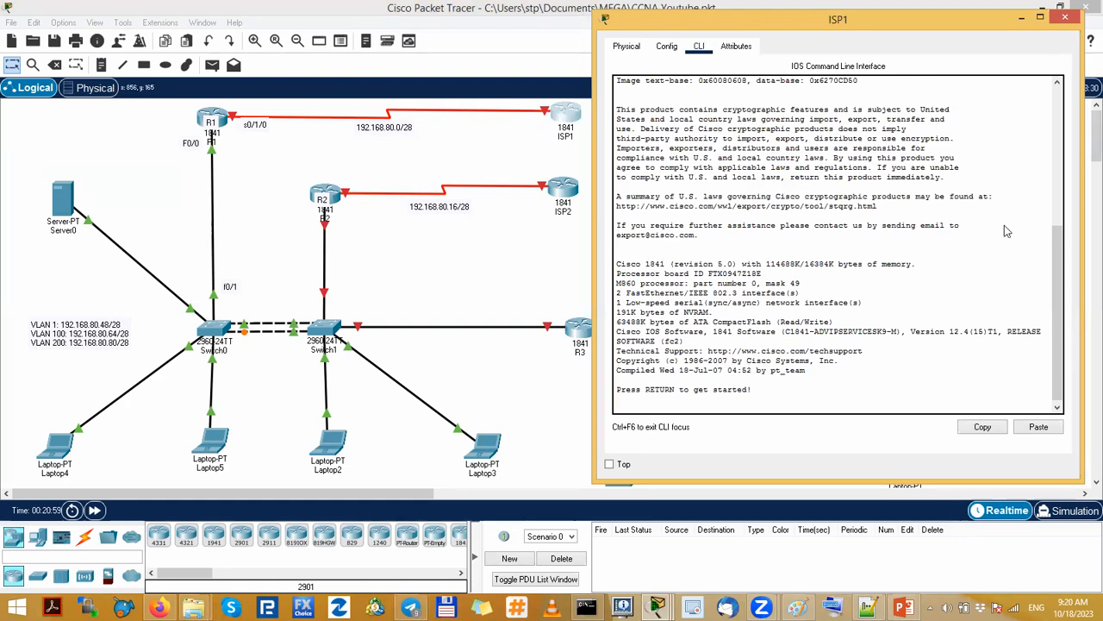
pyautogui.moveTo(549, 82); pyautogui.dragTo(552, 103)
pyautogui.moveTo(495, 162)
pyautogui.mouseDown()
pyautogui.moveTo(517, 129)
pyautogui.moveTo(544, 126)
pyautogui.mouseUp()
pyautogui.moveTo(357, 138); pyautogui.dragTo(406, 136)
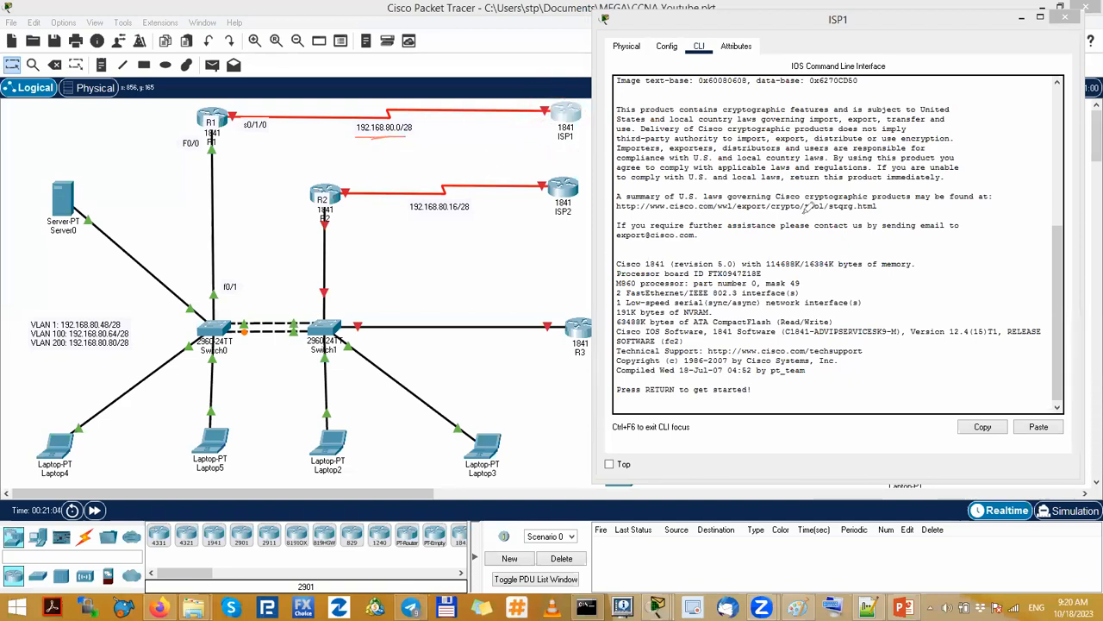
# - Enter privileged mode and then global configuration mode on ISP1 with en and conf
pyautogui.click(777, 395)
pyautogui.press('Return')
pyautogui.write('en')
pyautogui.press('Return')
pyautogui.press('Return')
pyautogui.press('Return')
pyautogui.write('conf')
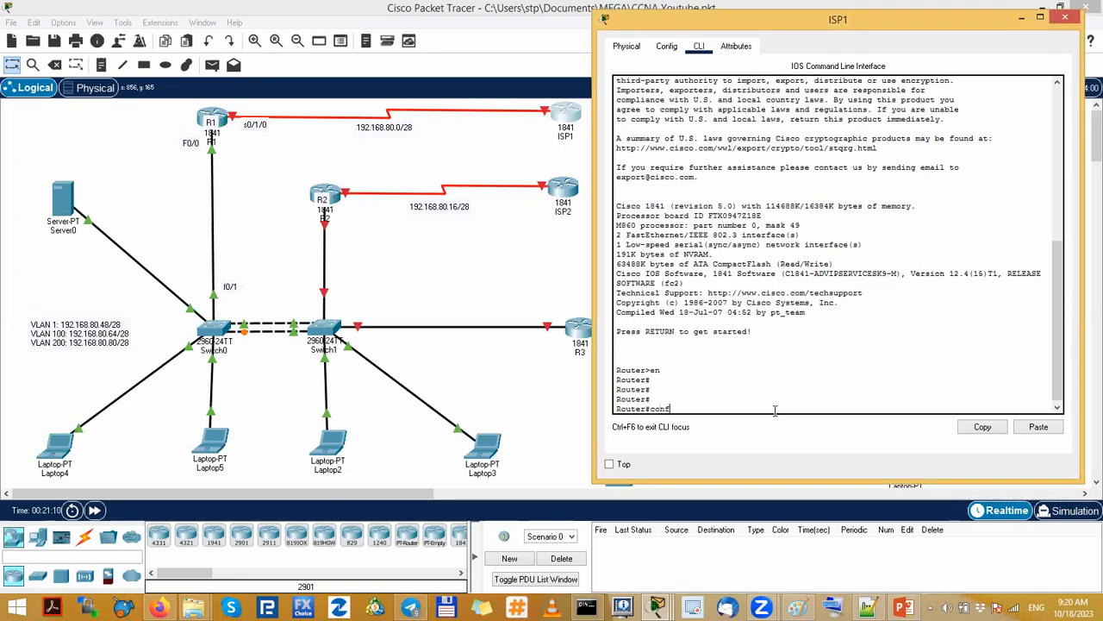
pyautogui.press('Return')
pyautogui.press('Return')
pyautogui.press('Return')
pyautogui.press('Return')
pyautogui.press('Return')
pyautogui.press('Return')
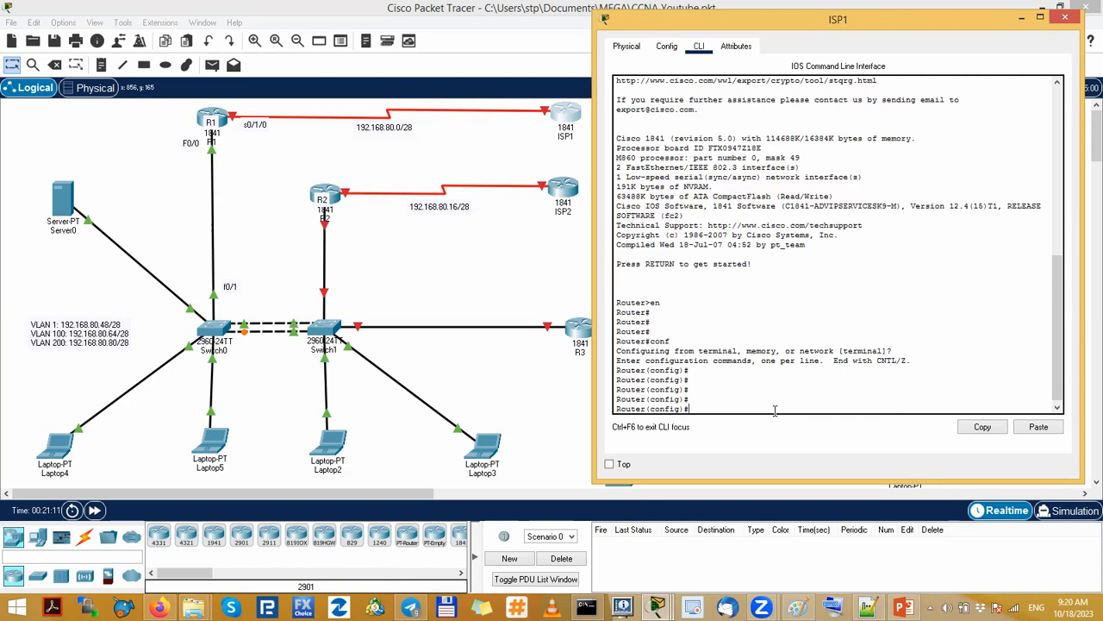
# - Run do show ip int brief on ISP1 and check Serial0/1/0's IP address and status
pyautogui.write('int s0/')
pyautogui.press('BackSpace')
pyautogui.press('BackSpace')
pyautogui.write('do sho')
pyautogui.press('Return')
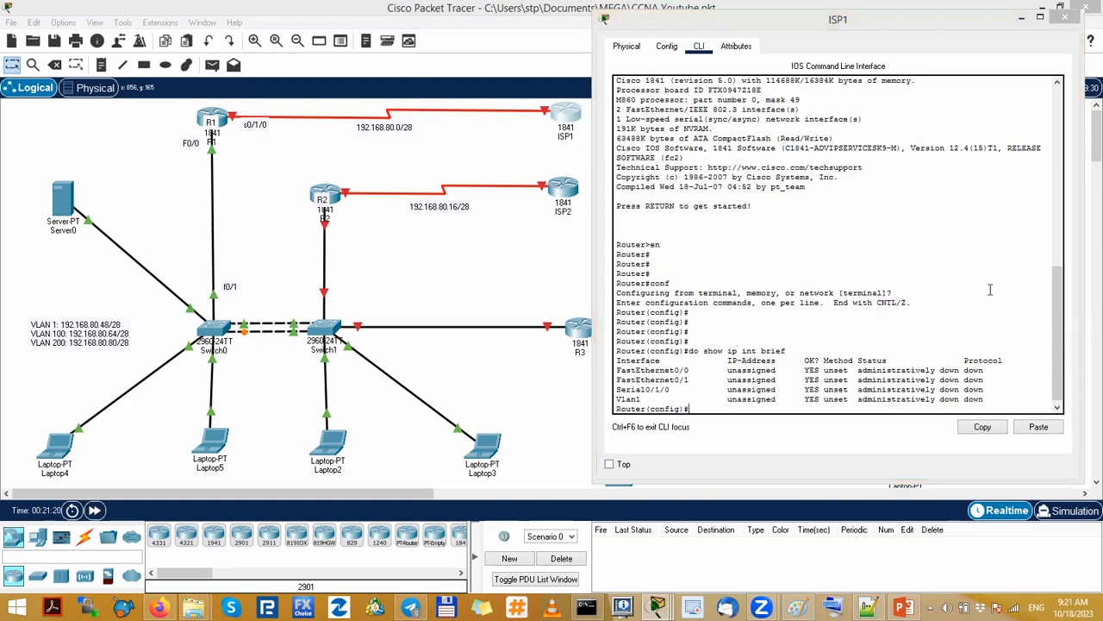
pyautogui.moveTo(623, 393)
pyautogui.mouseDown()
pyautogui.moveTo(675, 383)
pyautogui.moveTo(608, 384)
pyautogui.moveTo(637, 394)
pyautogui.mouseUp()
pyautogui.moveTo(731, 394); pyautogui.dragTo(778, 392)
pyautogui.moveTo(862, 392); pyautogui.dragTo(960, 391)
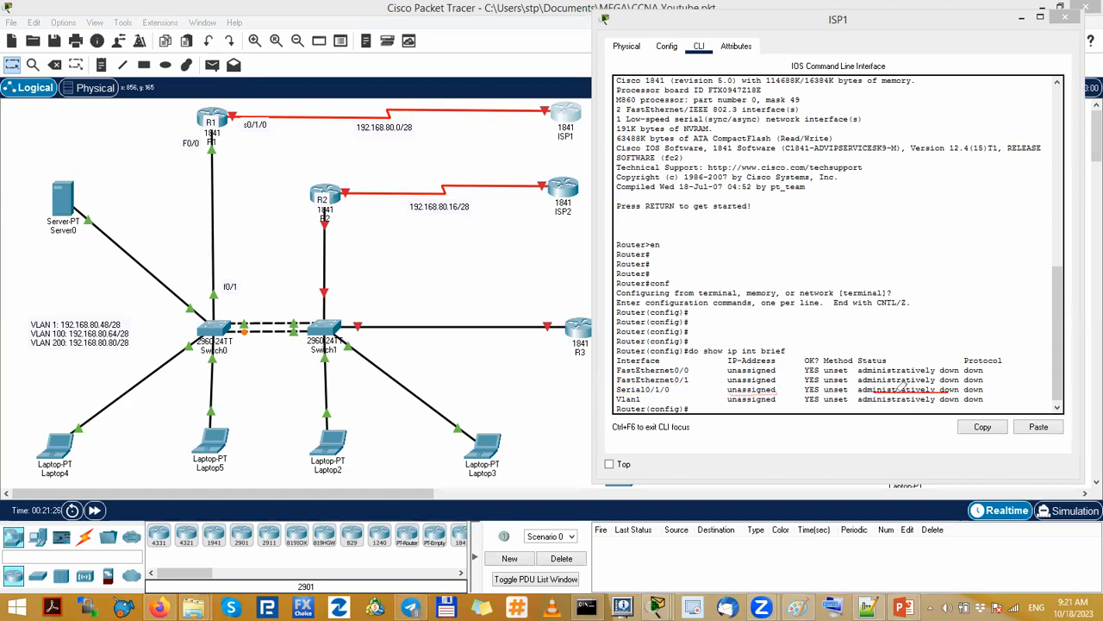
pyautogui.moveTo(687, 370); pyautogui.dragTo(693, 368)
pyautogui.moveTo(689, 377)
pyautogui.mouseDown()
pyautogui.moveTo(710, 377)
pyautogui.moveTo(715, 397)
pyautogui.mouseUp()
pyautogui.moveTo(827, 10); pyautogui.dragTo(862, 12)
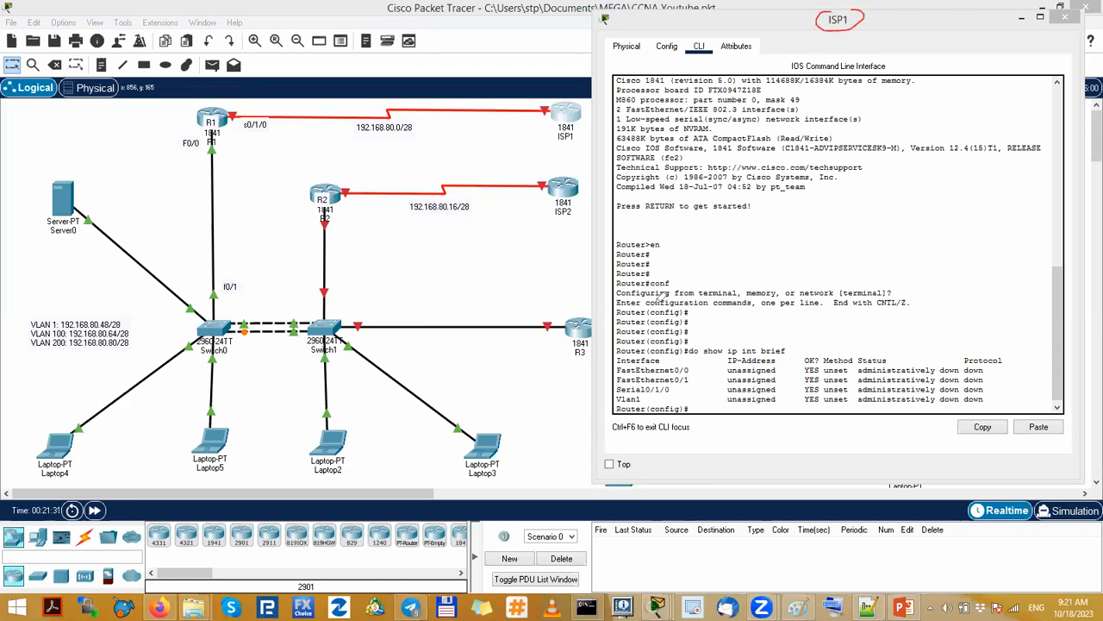
pyautogui.moveTo(616, 395); pyautogui.dragTo(674, 393)
# - Return to the topology and check which serial ports connect R1 and ISP1
pyautogui.moveTo(834, 6); pyautogui.dragTo(849, 7)
pyautogui.moveTo(543, 97)
pyautogui.mouseDown()
pyautogui.moveTo(571, 97)
pyautogui.moveTo(548, 100)
pyautogui.mouseUp()
pyautogui.moveTo(540, 106)
pyautogui.mouseDown()
pyautogui.moveTo(494, 93)
pyautogui.moveTo(351, 94)
pyautogui.mouseUp()
pyautogui.moveTo(209, 104); pyautogui.dragTo(216, 104)
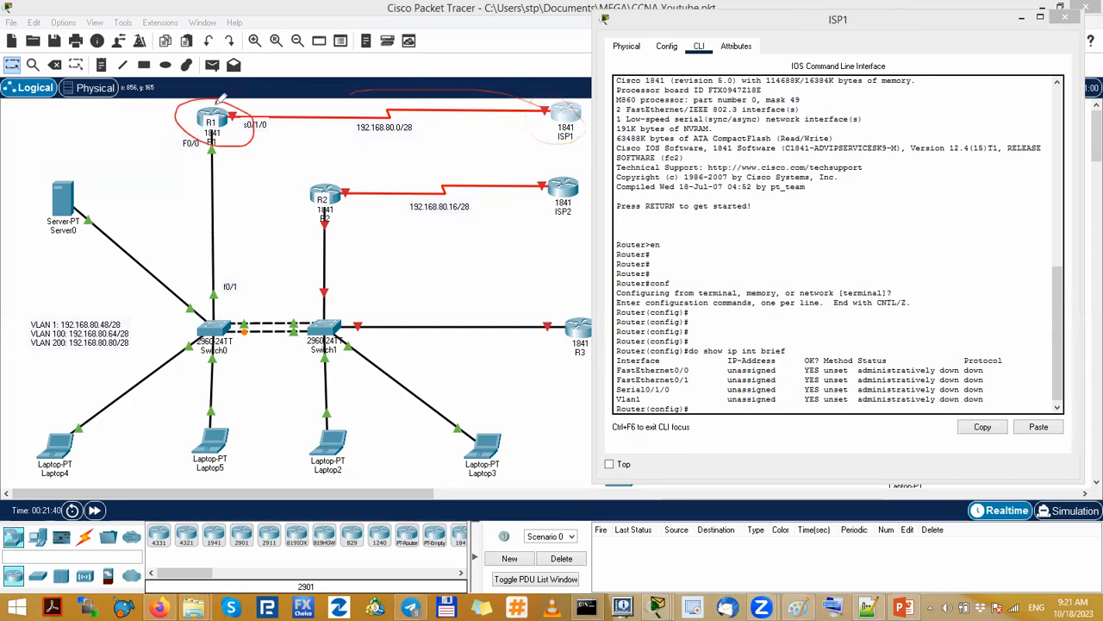
pyautogui.click(465, 152)
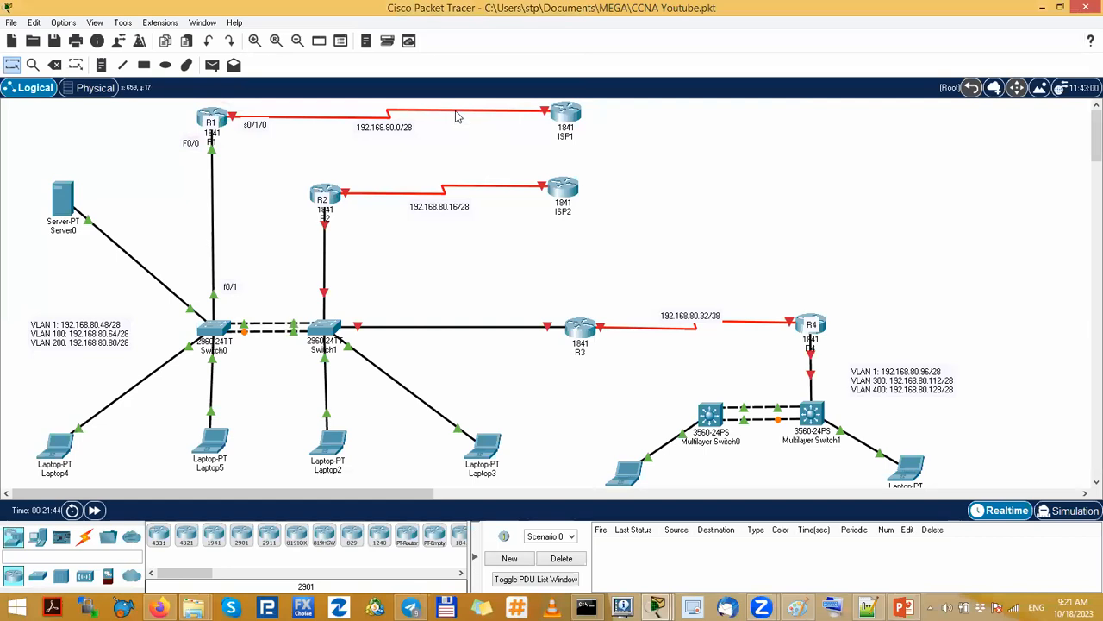
pyautogui.moveTo(458, 116)
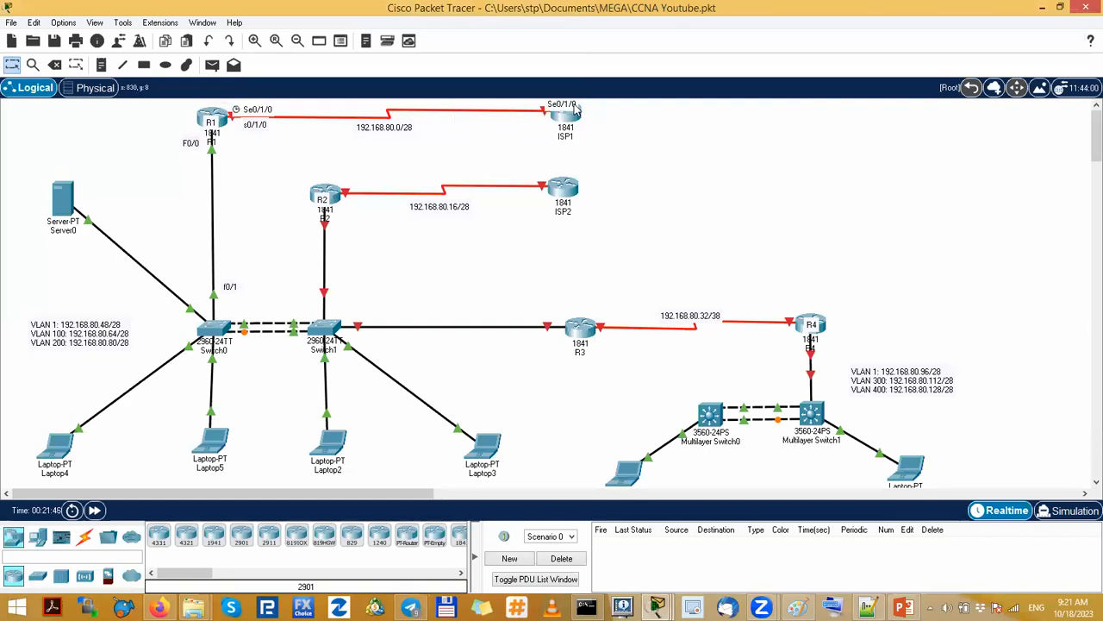
# - Add the note s0/1/0 beside ISP1's end of its serial link to R1
pyautogui.click(101, 65)
pyautogui.click(519, 126)
pyautogui.write('s0/1/0')
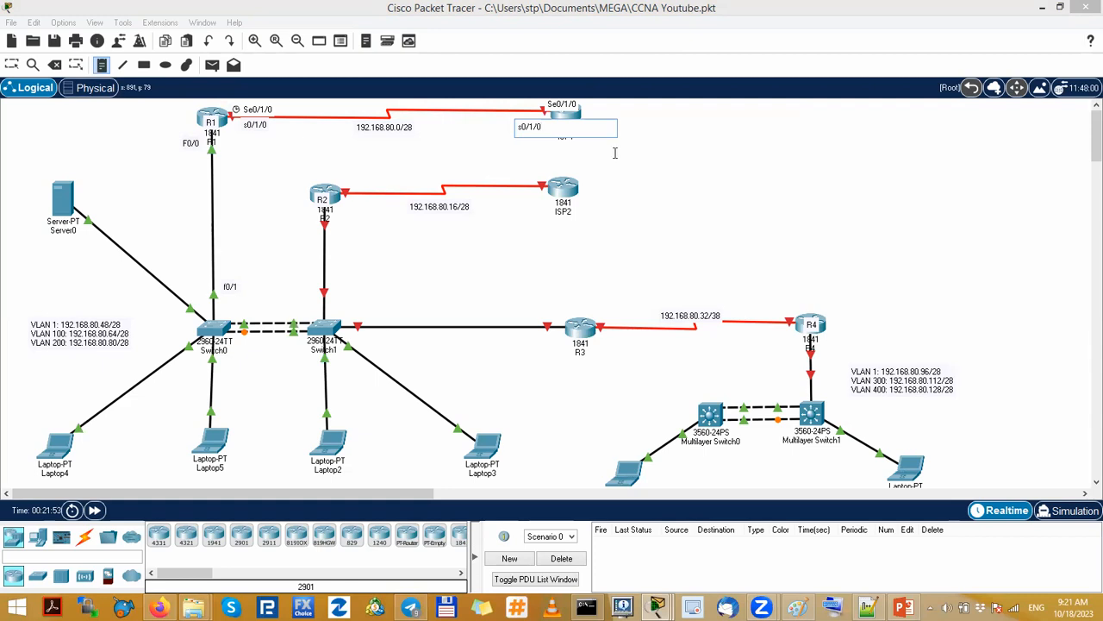
pyautogui.click(11, 64)
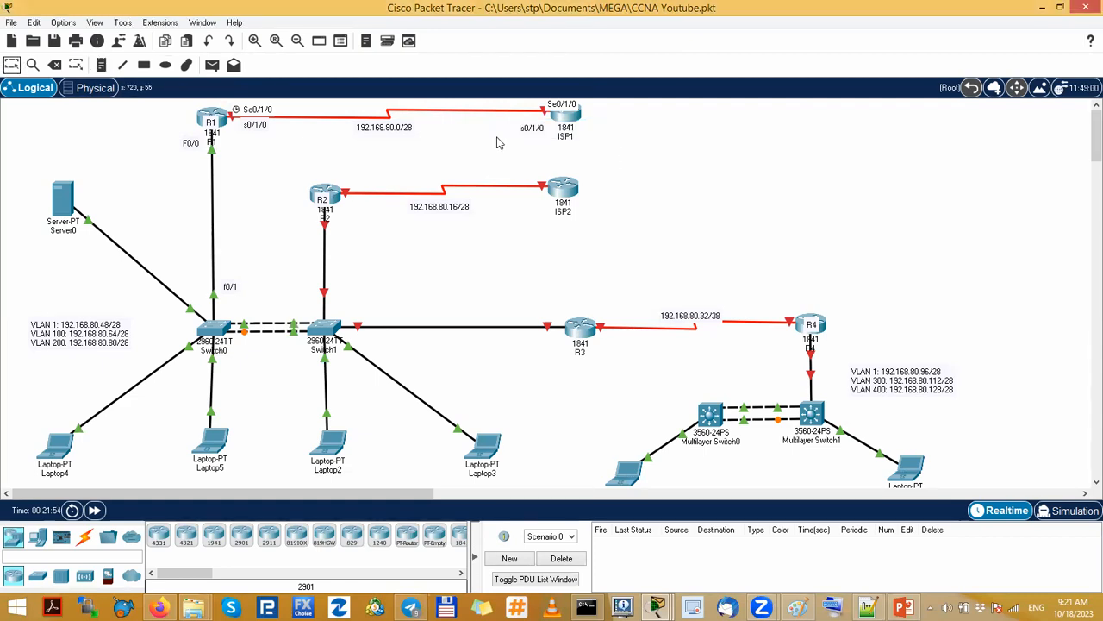
pyautogui.moveTo(529, 128)
pyautogui.mouseDown()
pyautogui.moveTo(512, 128)
pyautogui.moveTo(521, 125)
pyautogui.mouseUp()
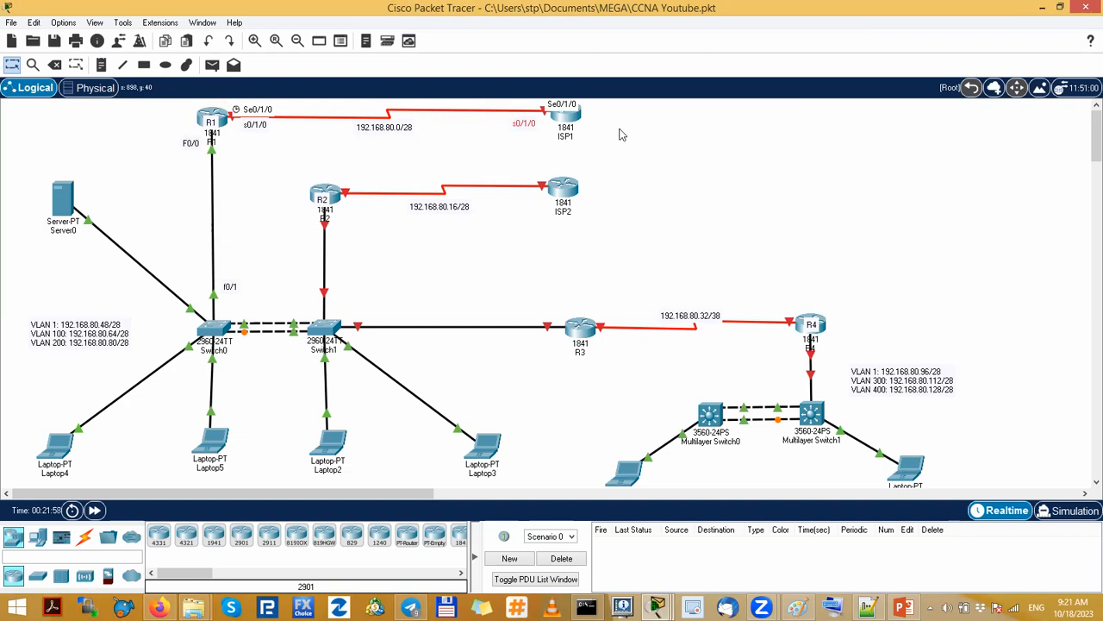
# - Assign IP address 192.168.80.2 with mask 255.255.255.240 to ISP1's Serial0/1/0 interface
pyautogui.click(569, 118)
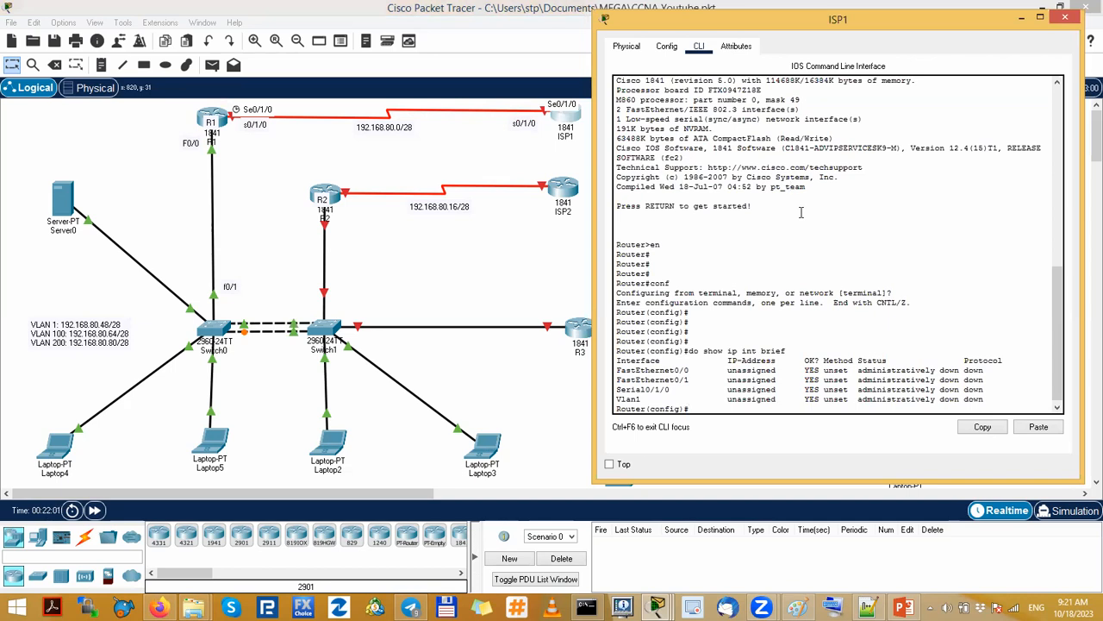
pyautogui.press('Return')
pyautogui.press('Return')
pyautogui.press('Return')
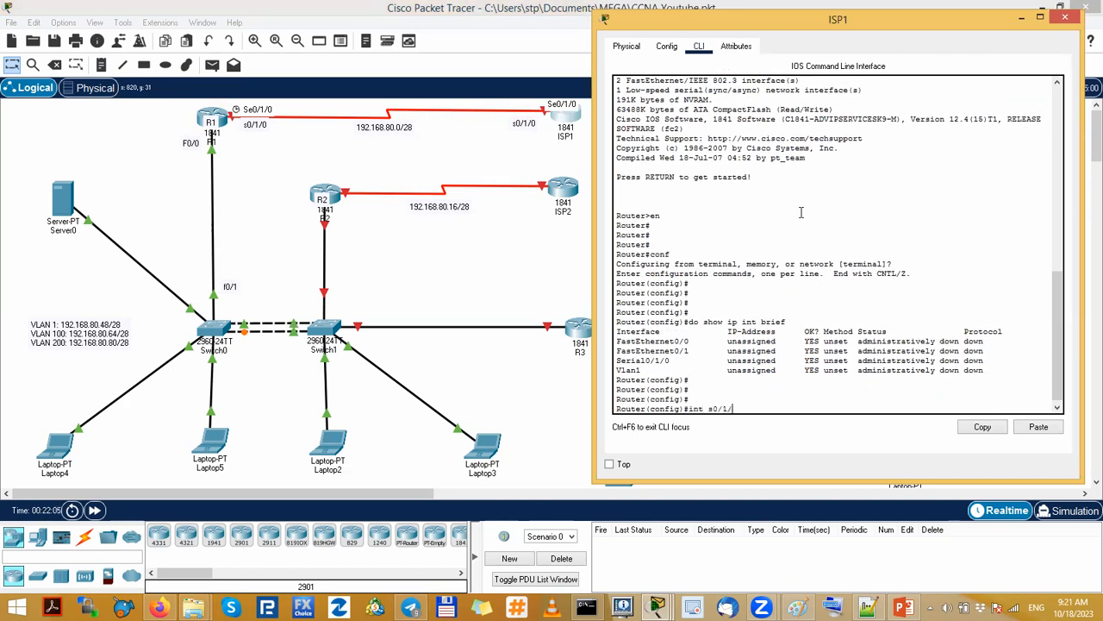
pyautogui.press('Return')
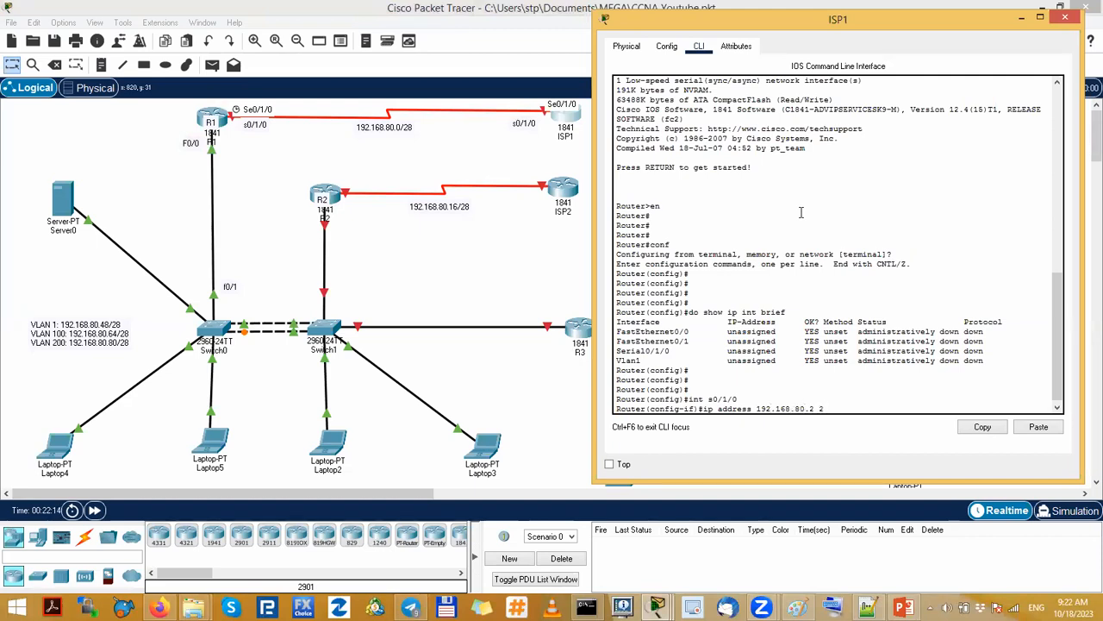
pyautogui.write('55.255.255.240')
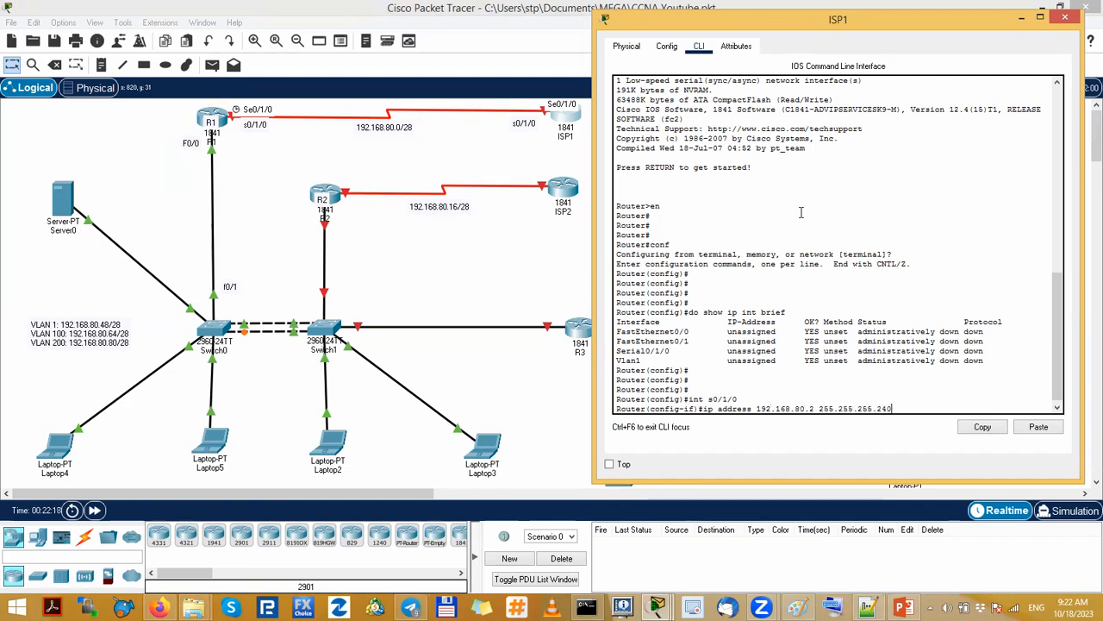
pyautogui.press('Return')
# - Enable ISP1's Serial0/1/0 interface with no shutdown
pyautogui.write('no sh')
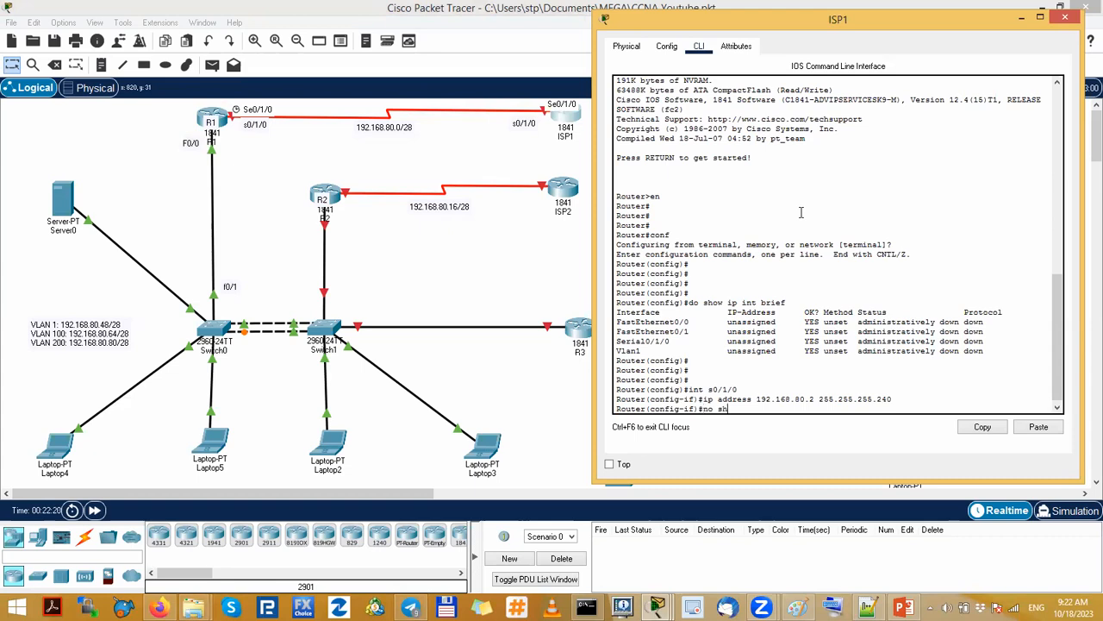
pyautogui.write('t')
pyautogui.press('Tab')
pyautogui.write('u')
pyautogui.press('Tab')
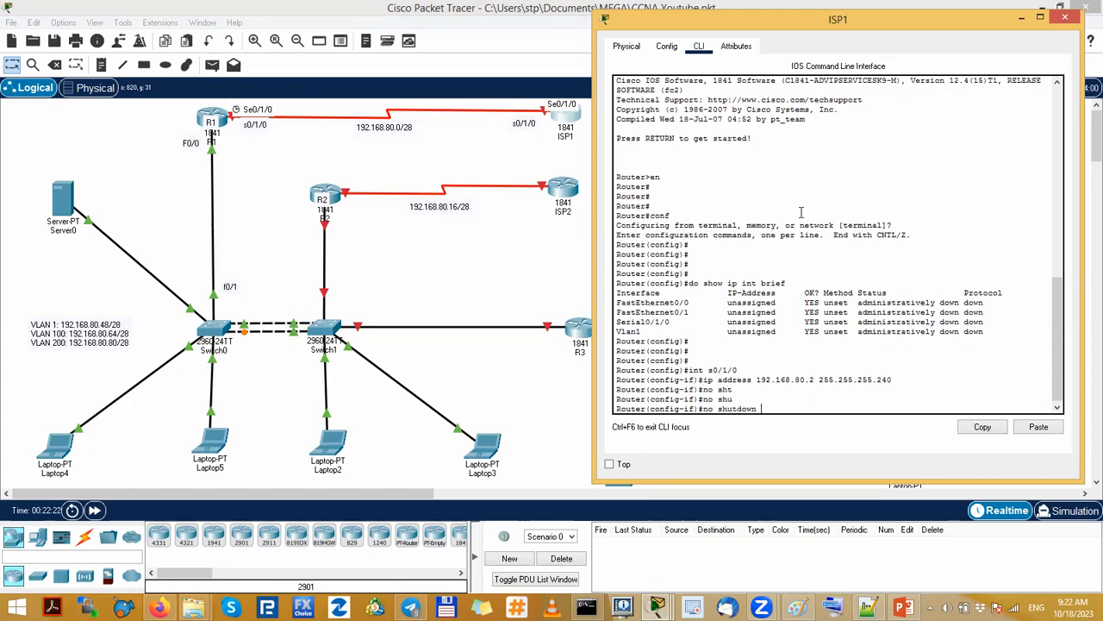
pyautogui.press('Return')
pyautogui.press('Return')
pyautogui.press('Return')
pyautogui.press('Return')
pyautogui.press('Return')
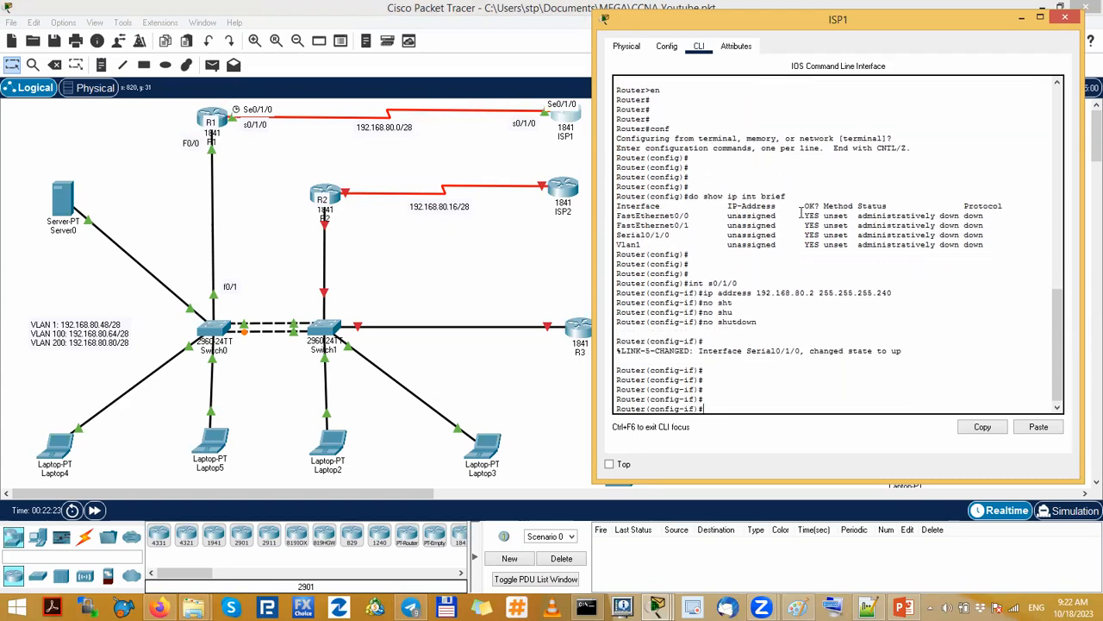
# - Check the Serial0/1/0 state message and the link indicators at both ends of the R1 to ISP1 connection
pyautogui.moveTo(717, 351); pyautogui.dragTo(906, 351)
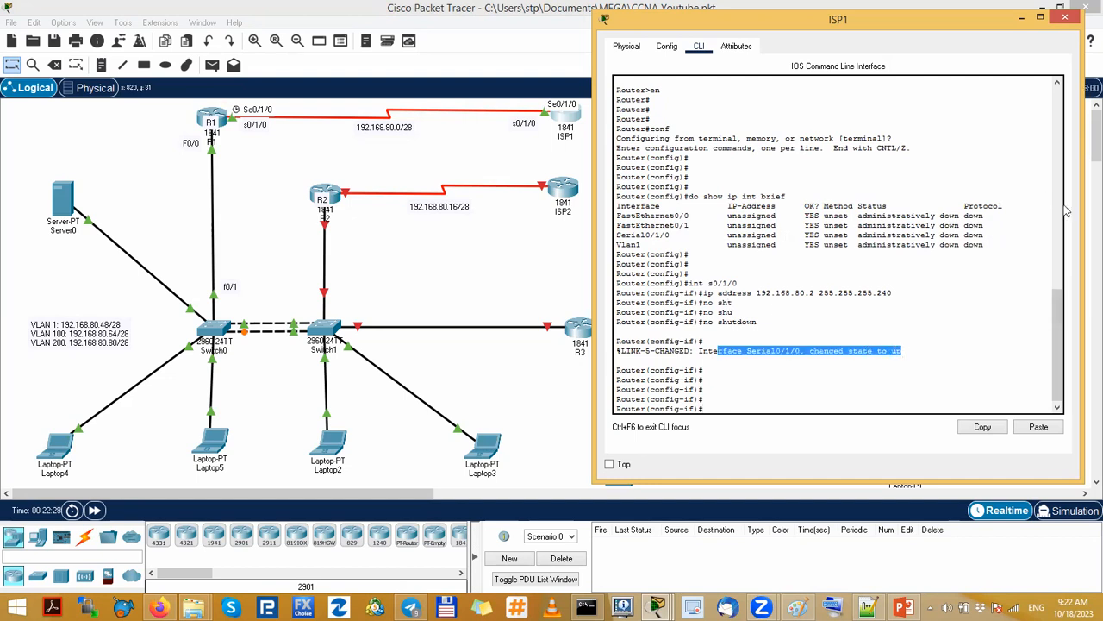
pyautogui.hotkey('ctrl', 'shift', 'd')
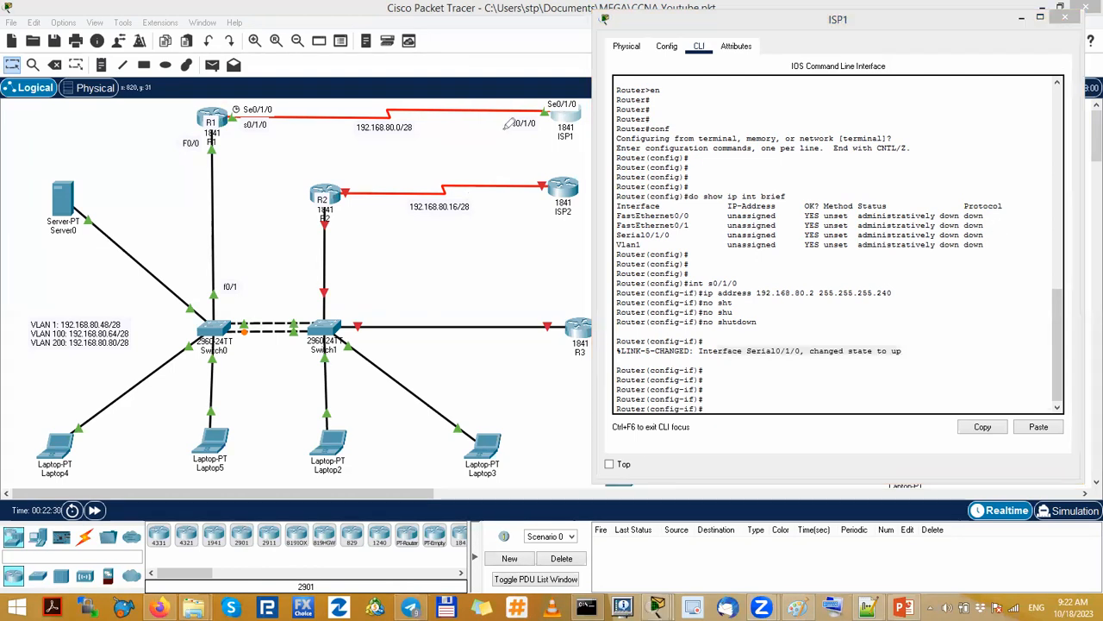
pyautogui.moveTo(554, 92); pyautogui.dragTo(545, 93)
pyautogui.moveTo(236, 102); pyautogui.dragTo(257, 109)
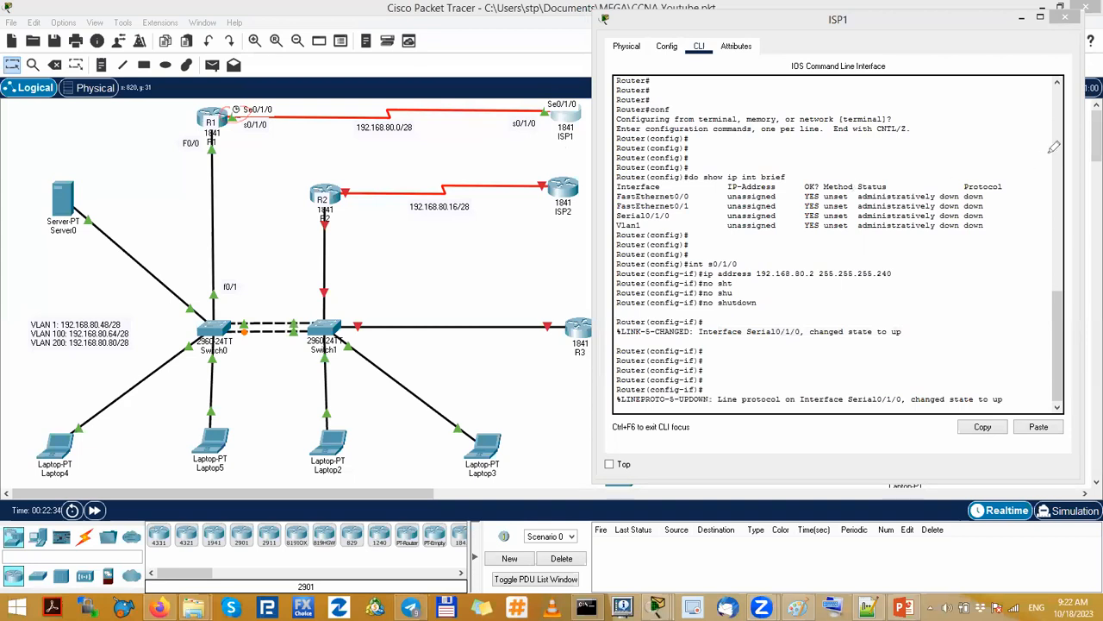
# - Run do show ip int brief on ISP1 again to verify Serial0/1/0's IP address, status and protocol
pyautogui.click(955, 249)
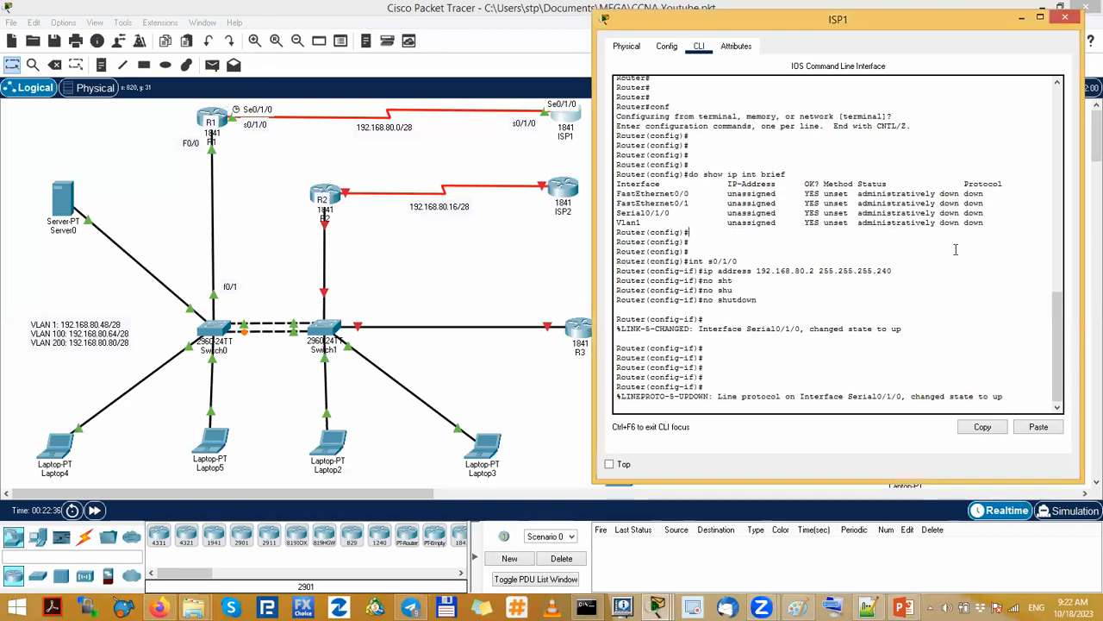
pyautogui.press('Return')
pyautogui.press('Return')
pyautogui.write('do show ip int brief')
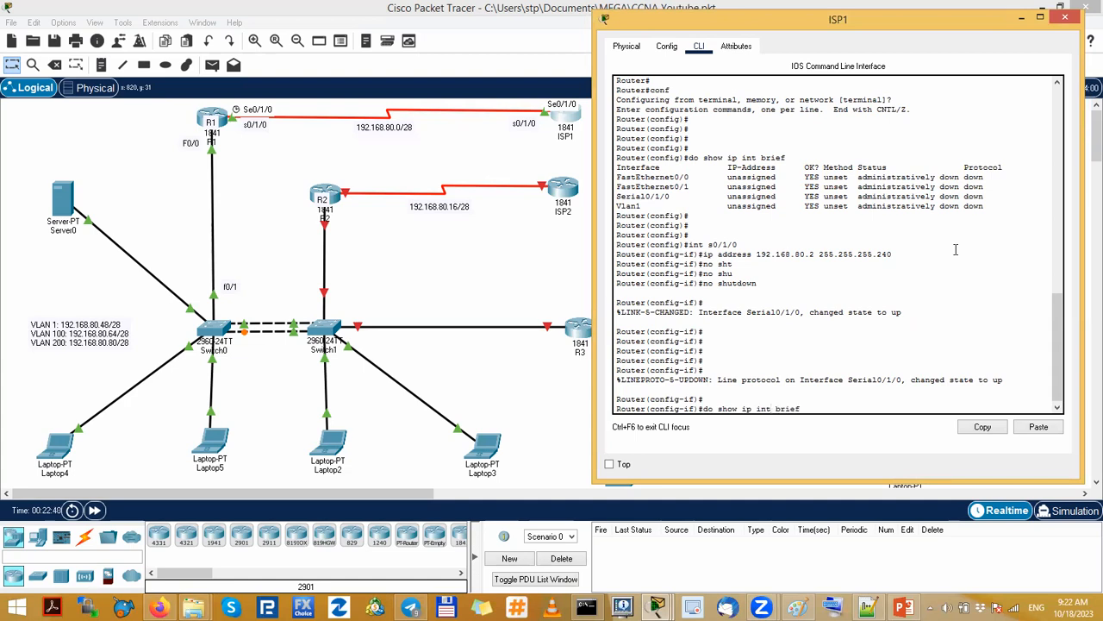
pyautogui.press('Return')
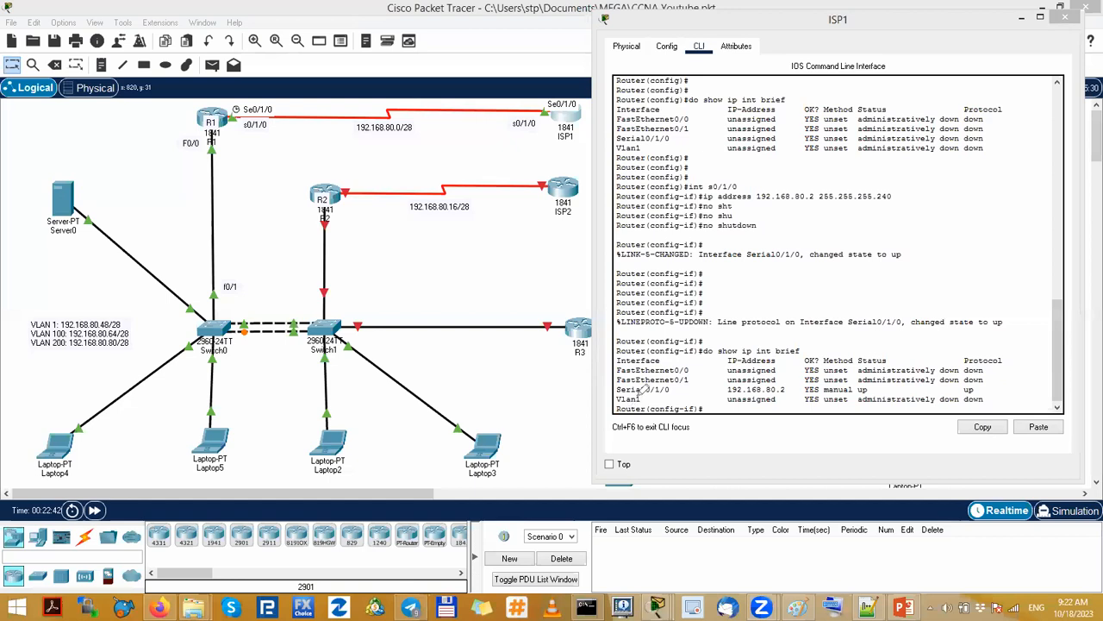
pyautogui.moveTo(639, 395); pyautogui.dragTo(671, 394)
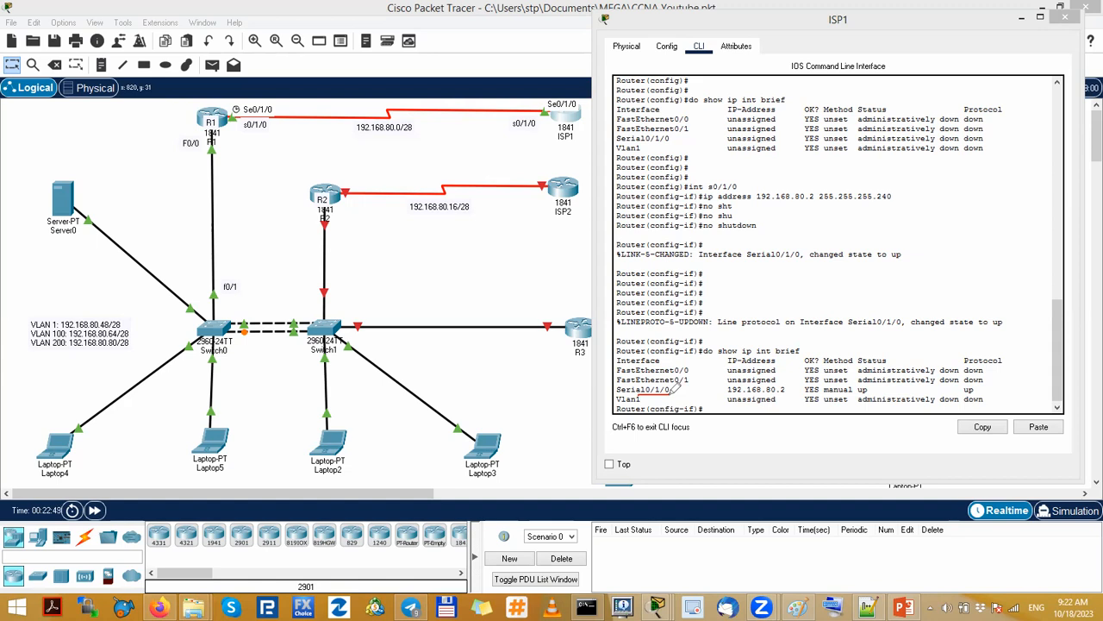
pyautogui.moveTo(764, 394); pyautogui.dragTo(879, 392)
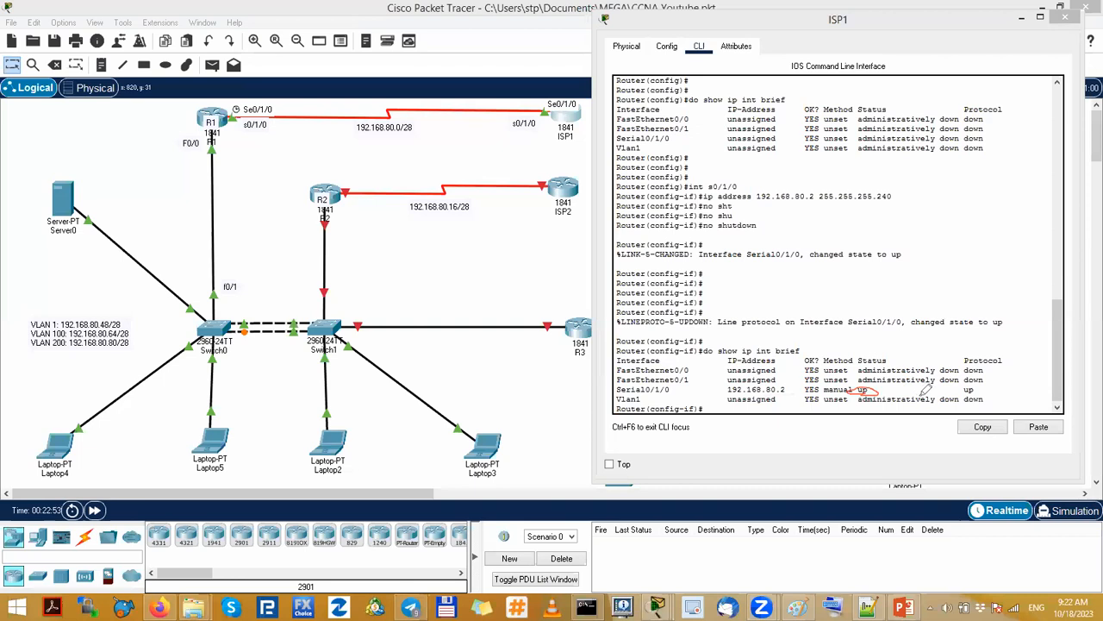
pyautogui.moveTo(955, 392); pyautogui.dragTo(958, 388)
pyautogui.click(770, 406)
pyautogui.press('Return')
pyautogui.press('Return')
pyautogui.press('Return')
pyautogui.press('Return')
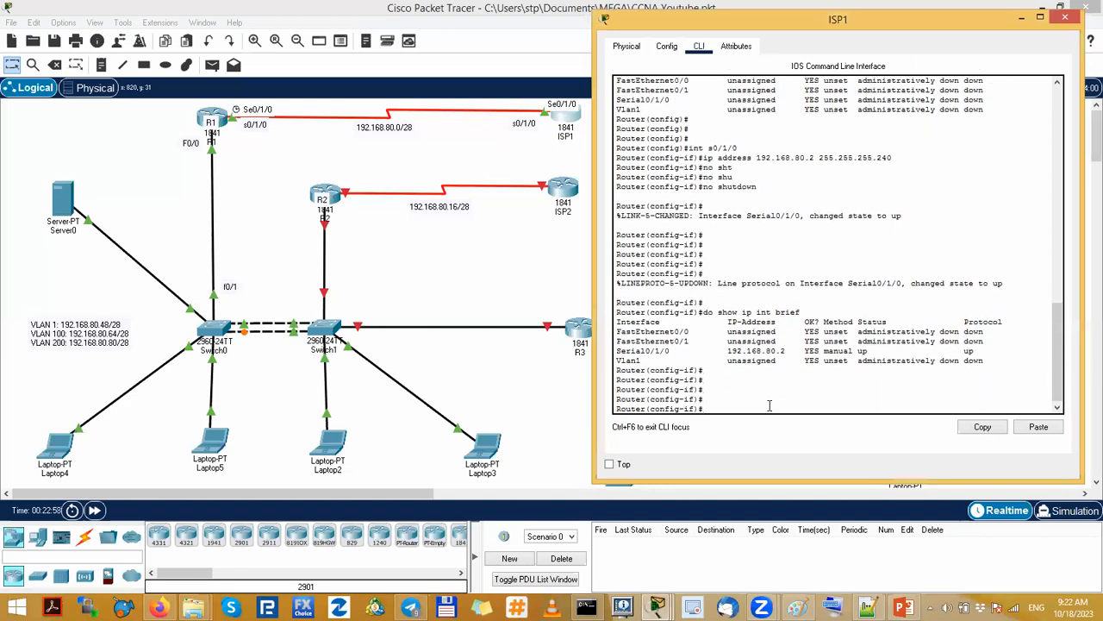
# - Exit configuration mode on ISP1 with end and save its configuration with write memory
pyautogui.write('end')
pyautogui.press('Return')
pyautogui.press('Return')
pyautogui.press('Return')
pyautogui.press('Return')
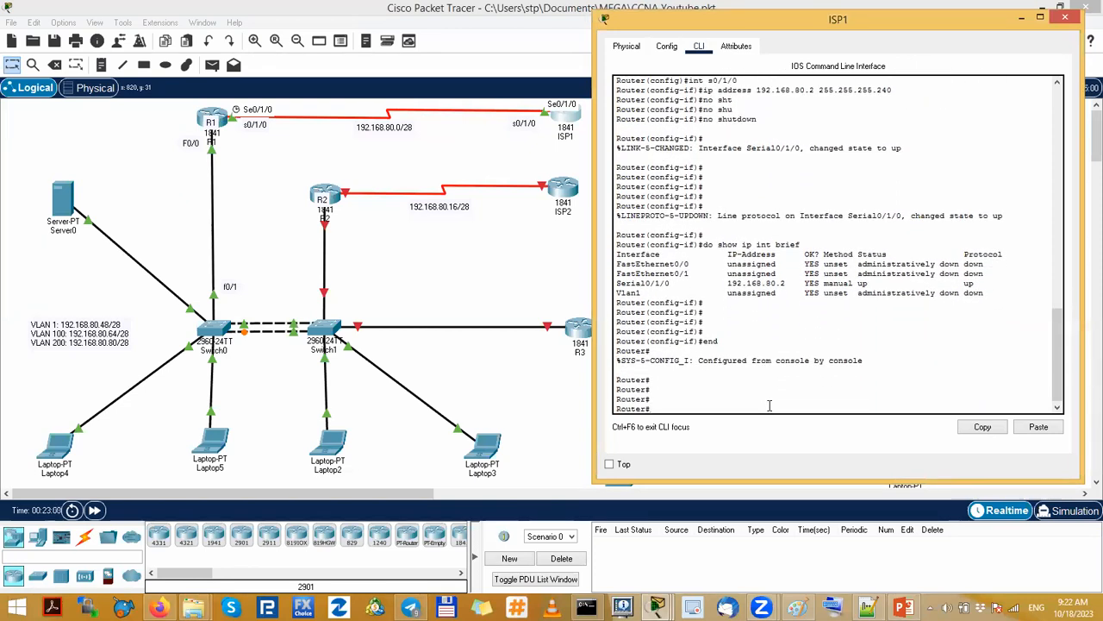
pyautogui.write('wr')
pyautogui.write('write m')
pyautogui.press('Tab')
pyautogui.press('Return')
pyautogui.press('Return')
pyautogui.press('Return')
pyautogui.press('Return')
pyautogui.press('Return')
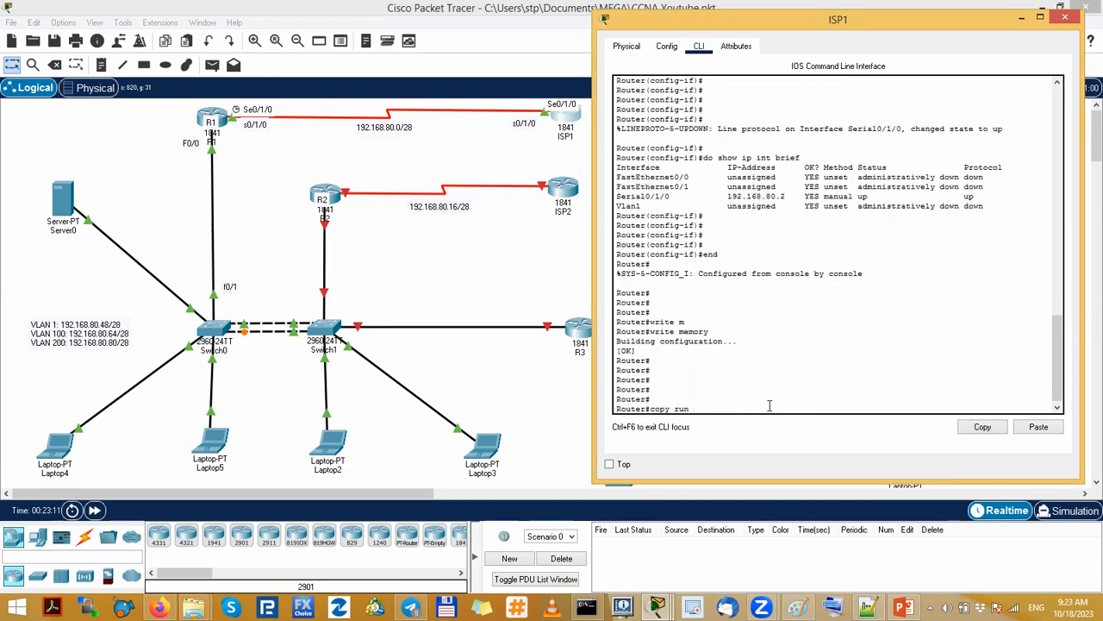
# - Save ISP1's configuration with copy running-config startup-config, accepting the default destination filename
pyautogui.write('copy run')
pyautogui.press('Tab')
pyautogui.write('st')
pyautogui.press('Tab')
pyautogui.press('Return')
pyautogui.press('Return')
pyautogui.press('Return')
pyautogui.press('Return')
pyautogui.press('Return')
pyautogui.press('Return')
pyautogui.press('Return')
pyautogui.press('Return')
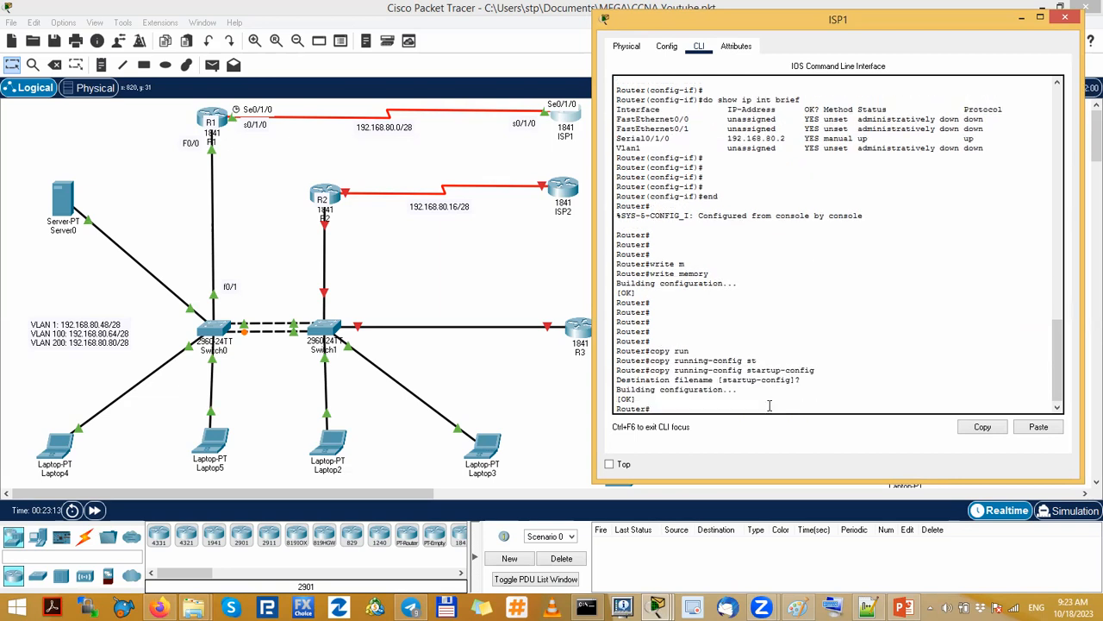
# - Save ISP1's configuration once more with the short form wr and close the router's window
pyautogui.write('wr')
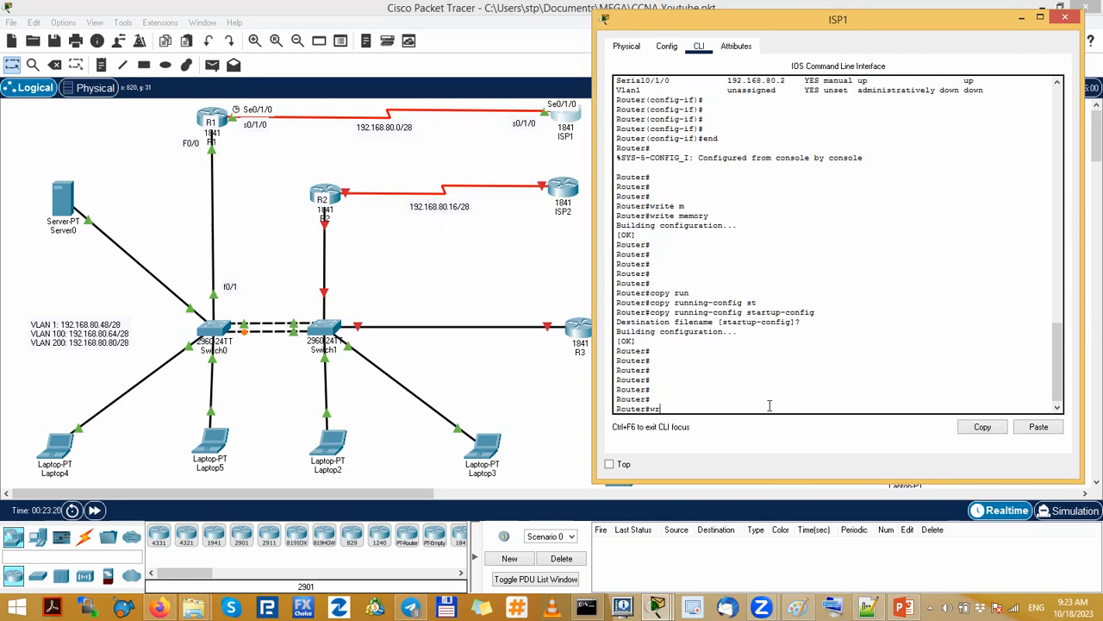
pyautogui.press('Return')
pyautogui.press('Return')
pyautogui.press('Return')
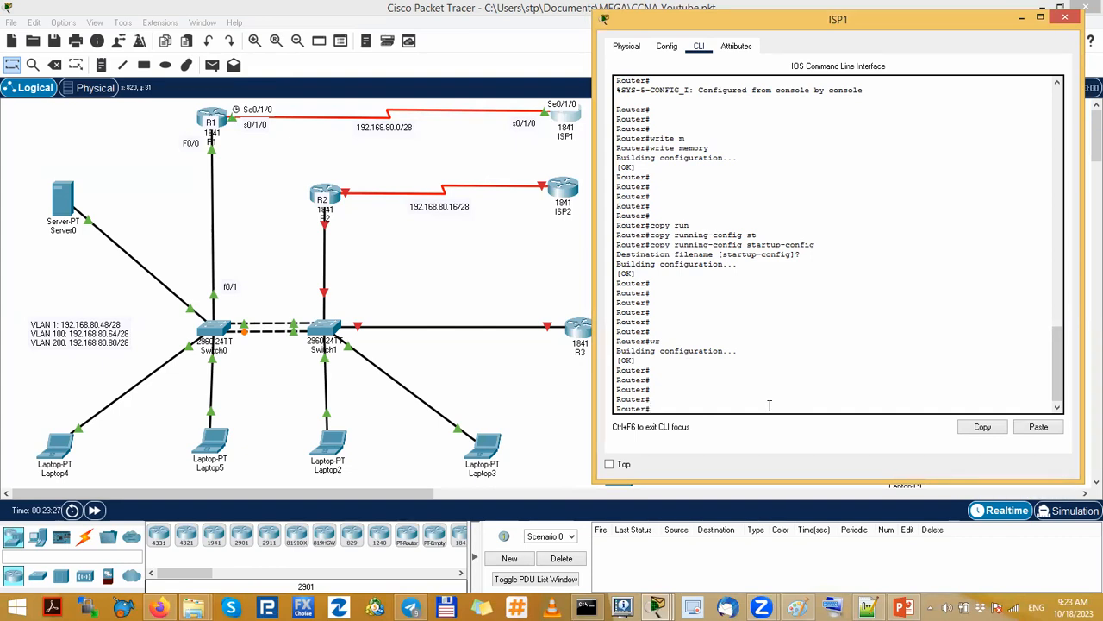
pyautogui.click(1065, 17)
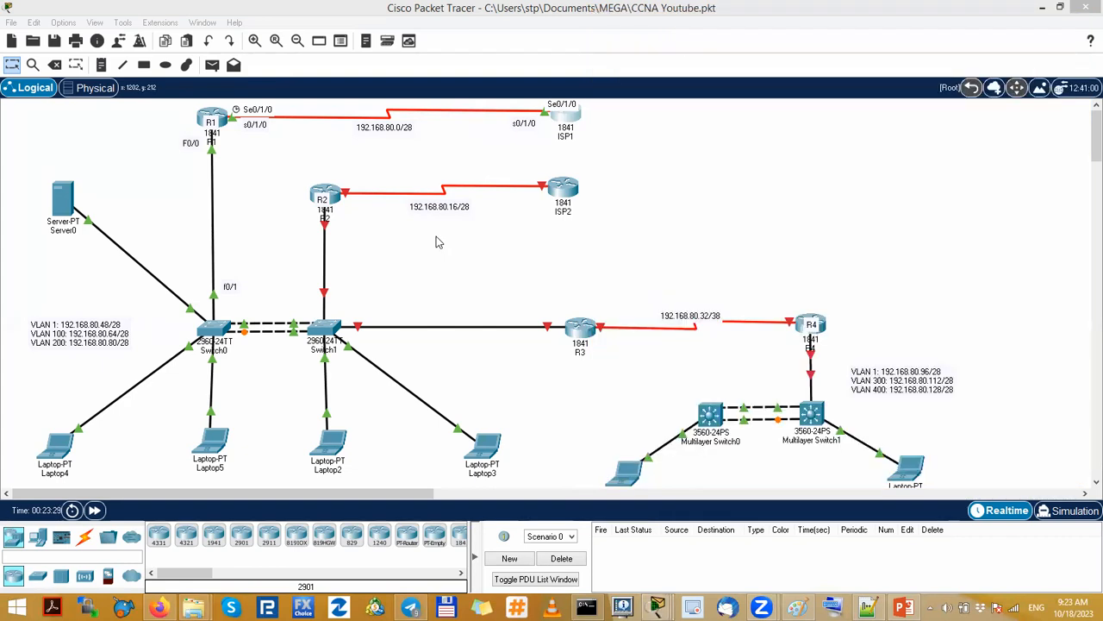
# - Open R1's command line and review Serial0/1/0's status and protocol in the earlier interface listing
pyautogui.click(212, 117)
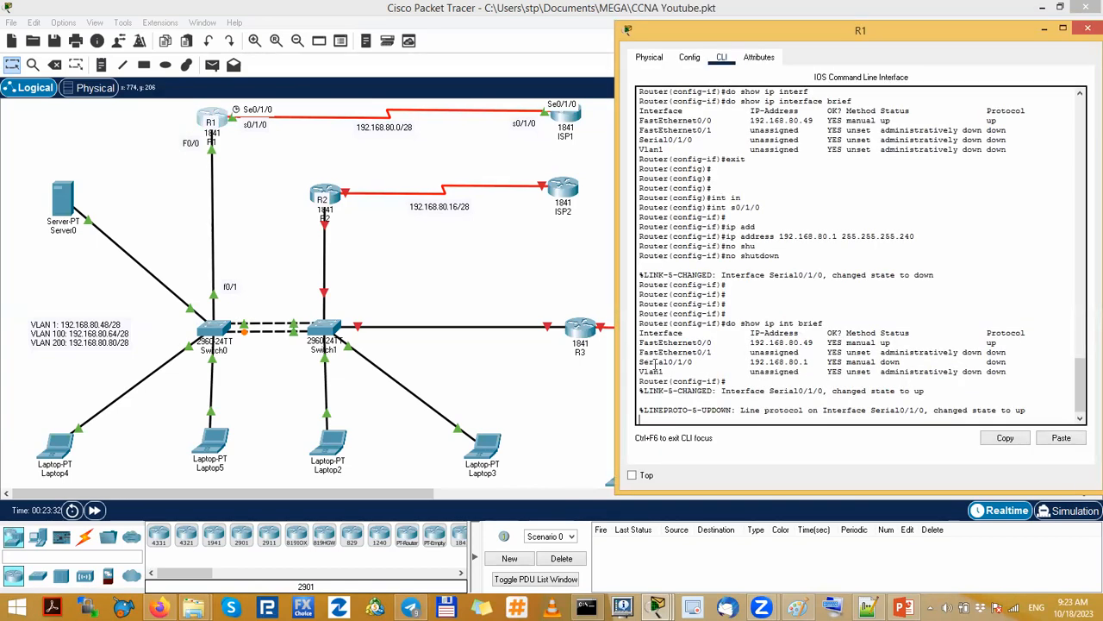
pyautogui.moveTo(650, 363); pyautogui.dragTo(705, 364)
pyautogui.moveTo(871, 362); pyautogui.dragTo(1010, 362)
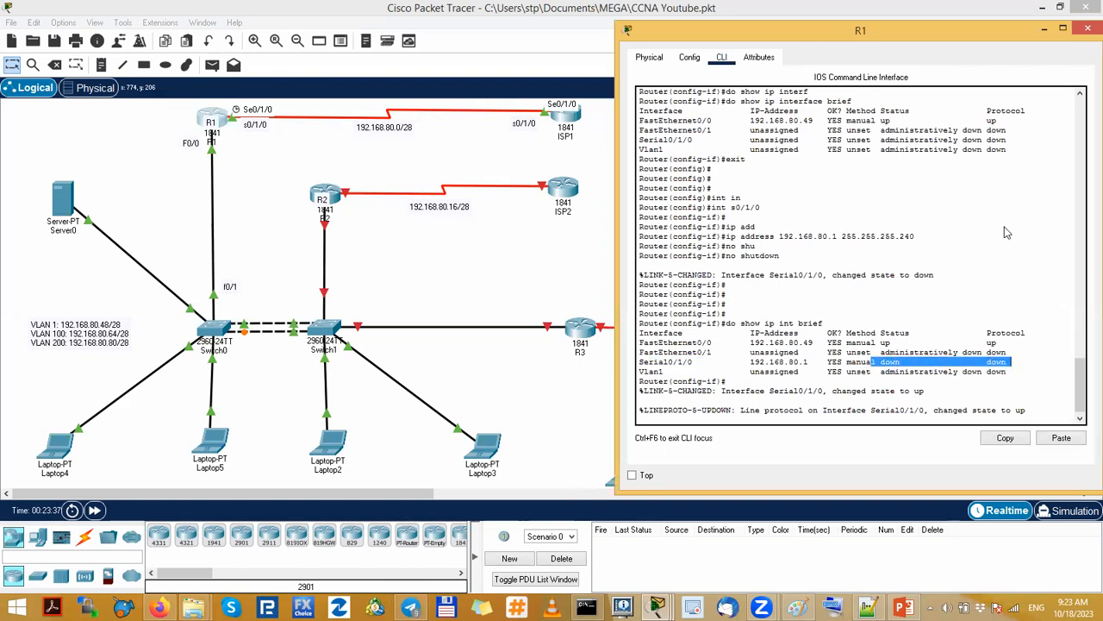
pyautogui.moveTo(276, 142); pyautogui.dragTo(481, 132)
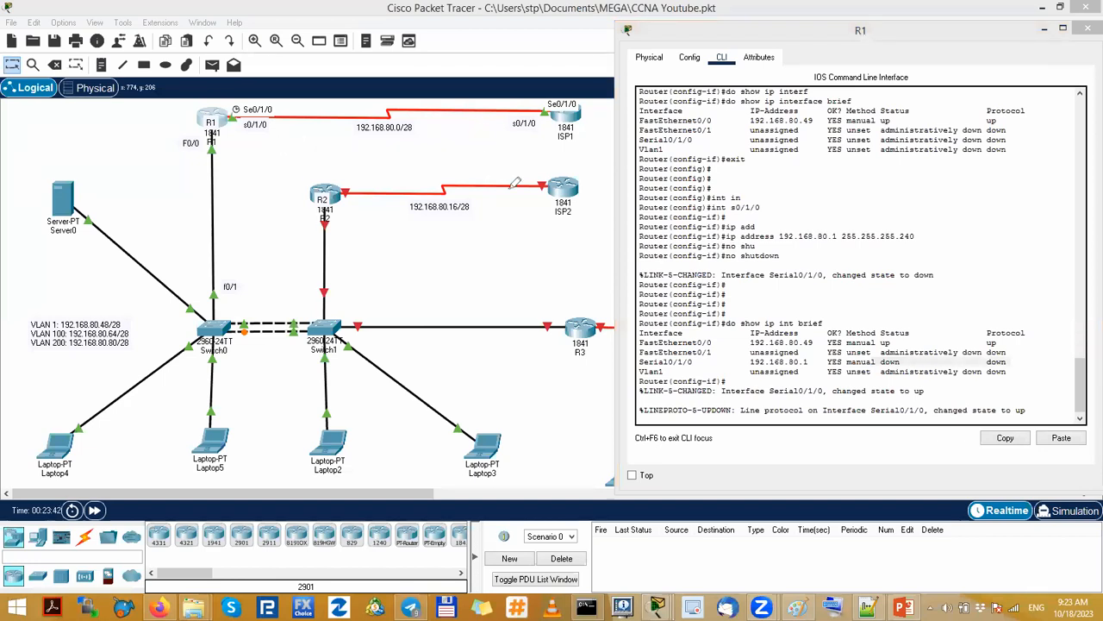
# - Run do show ip int brief on R1 and check Serial0/1/0's current status and protocol
pyautogui.click(880, 263)
pyautogui.press('Return')
pyautogui.press('Return')
pyautogui.press('Return')
pyautogui.press('Return')
pyautogui.write('do show ip int ')
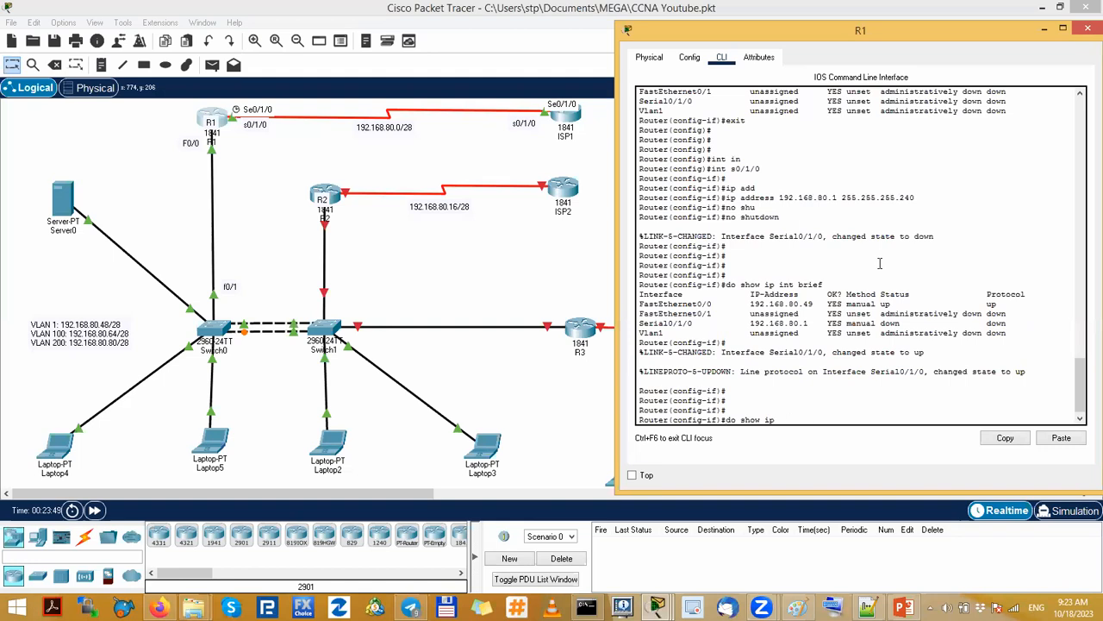
pyautogui.write('brief')
pyautogui.press('Return')
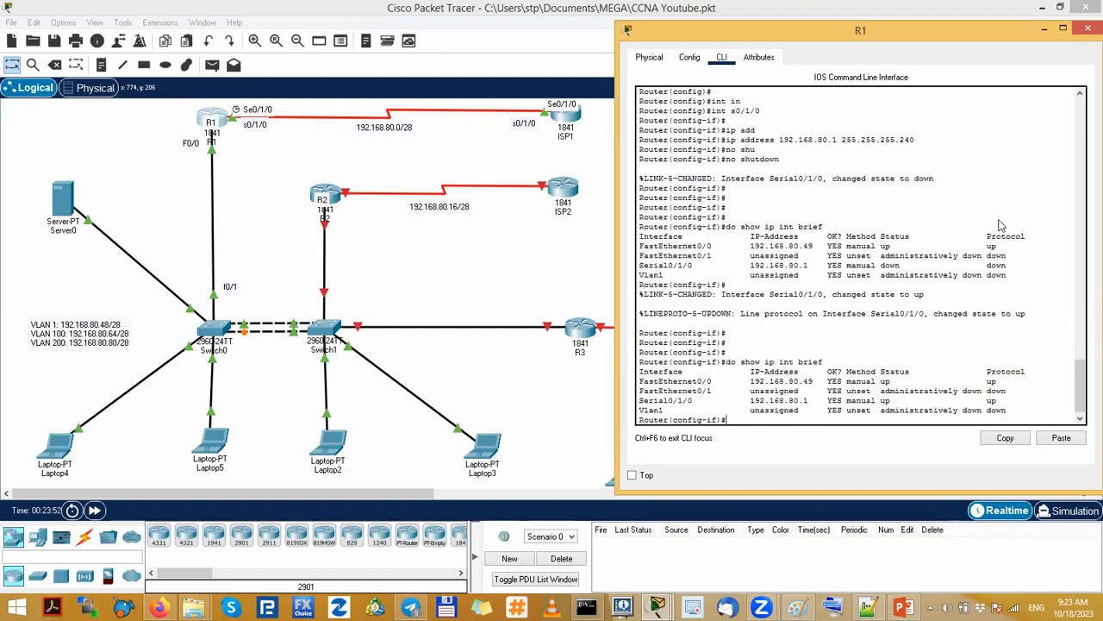
pyautogui.moveTo(665, 402); pyautogui.dragTo(899, 399)
pyautogui.moveTo(999, 394)
pyautogui.mouseDown()
pyautogui.moveTo(985, 402)
pyautogui.moveTo(1004, 396)
pyautogui.mouseUp()
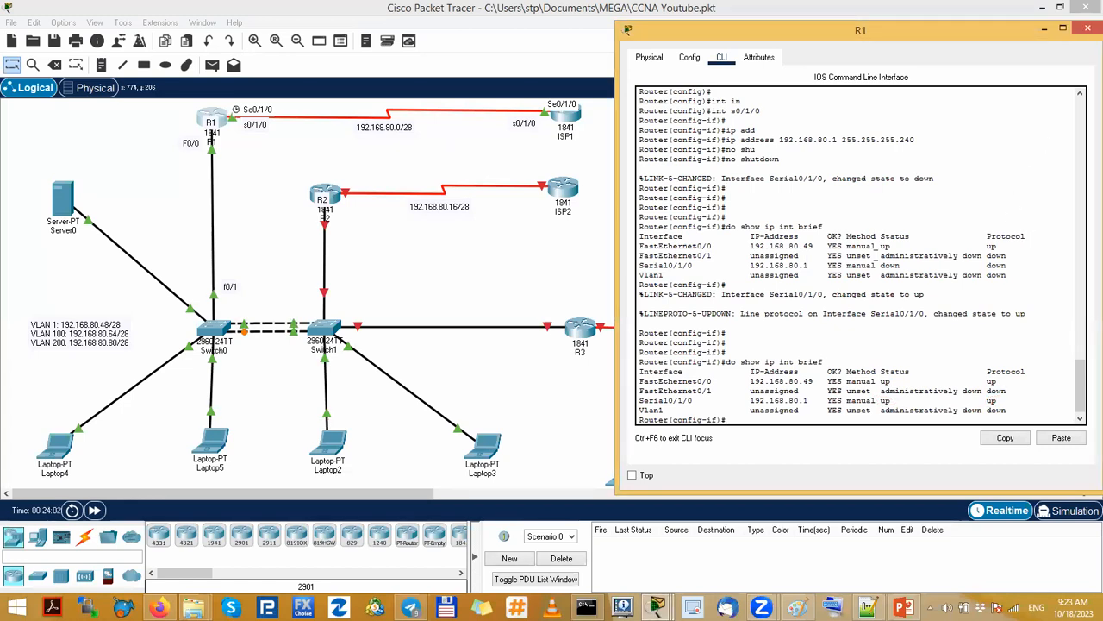
# - Return R1 from interface configuration to privileged EXEC mode with end
pyautogui.press('Return')
pyautogui.press('Return')
pyautogui.press('Return')
pyautogui.press('Return')
pyautogui.press('Return')
pyautogui.write('end')
pyautogui.press('Return')
pyautogui.press('Return')
pyautogui.press('Return')
pyautogui.press('Return')
pyautogui.press('Return')
pyautogui.press('Return')
pyautogui.press('Return')
pyautogui.press('Return')
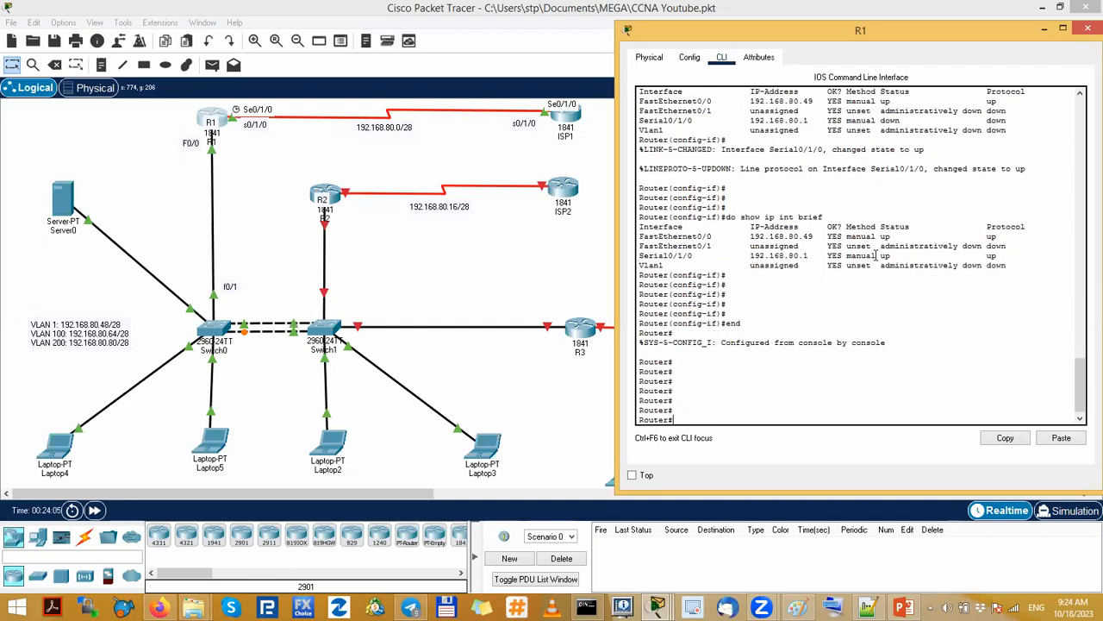
# - Save R1's configuration with wr and close the router's window
pyautogui.write('wr')
pyautogui.press('Return')
pyautogui.press('Return')
pyautogui.press('Return')
pyautogui.press('Return')
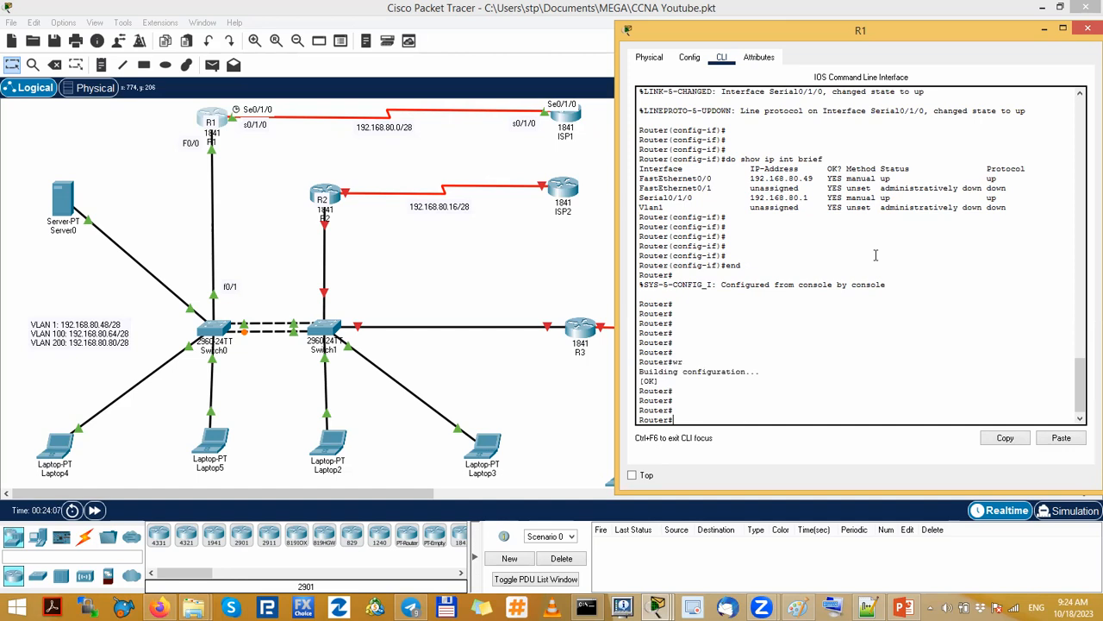
pyautogui.click(1085, 32)
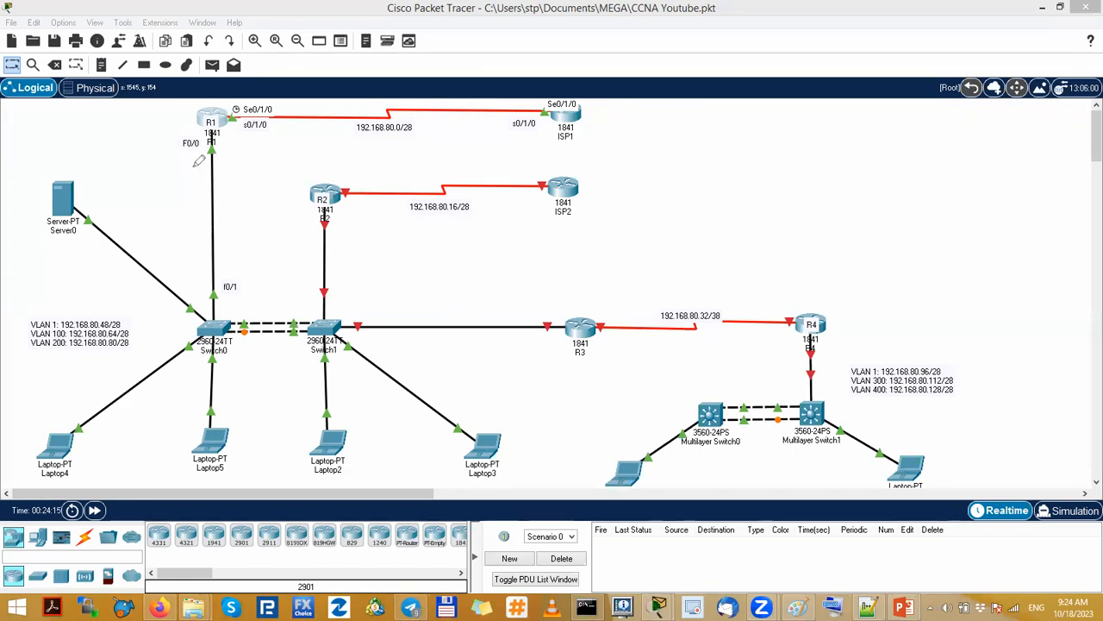
pyautogui.moveTo(211, 89); pyautogui.dragTo(225, 89)
pyautogui.moveTo(579, 89)
pyautogui.mouseDown()
pyautogui.moveTo(603, 138)
pyautogui.moveTo(575, 87)
pyautogui.mouseUp()
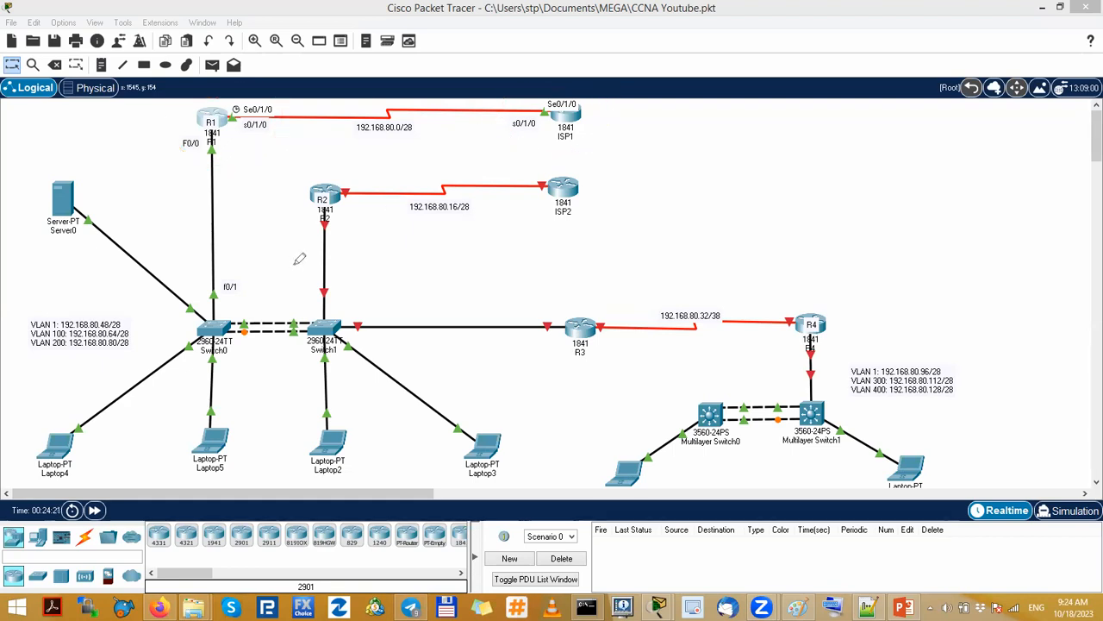
pyautogui.moveTo(229, 317)
pyautogui.mouseDown()
pyautogui.moveTo(229, 356)
pyautogui.moveTo(207, 307)
pyautogui.mouseUp()
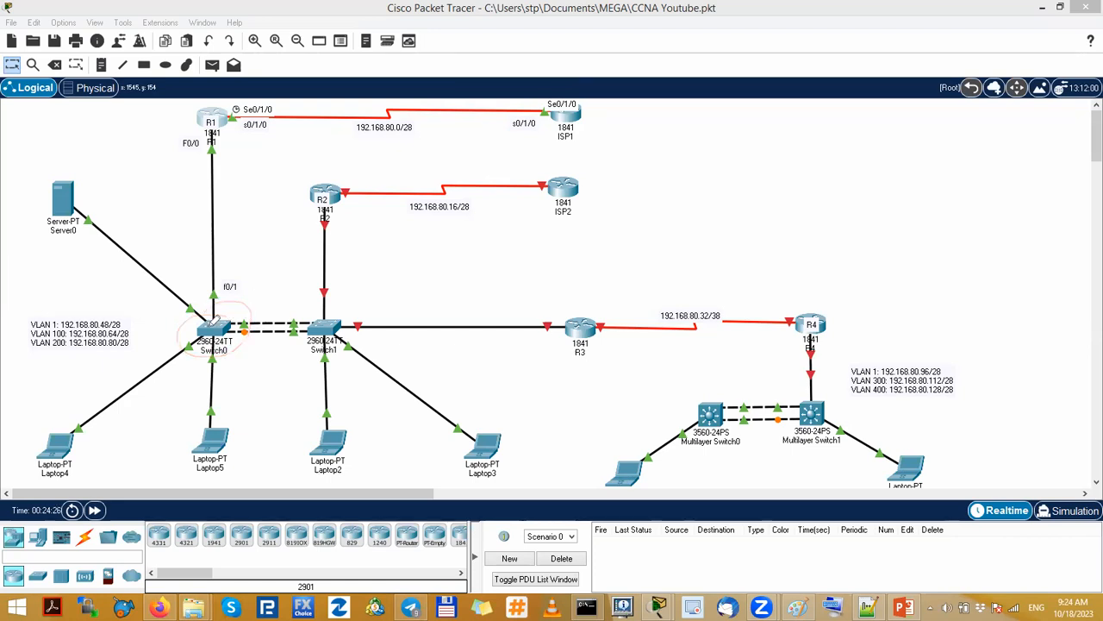
pyautogui.moveTo(226, 308); pyautogui.dragTo(222, 304)
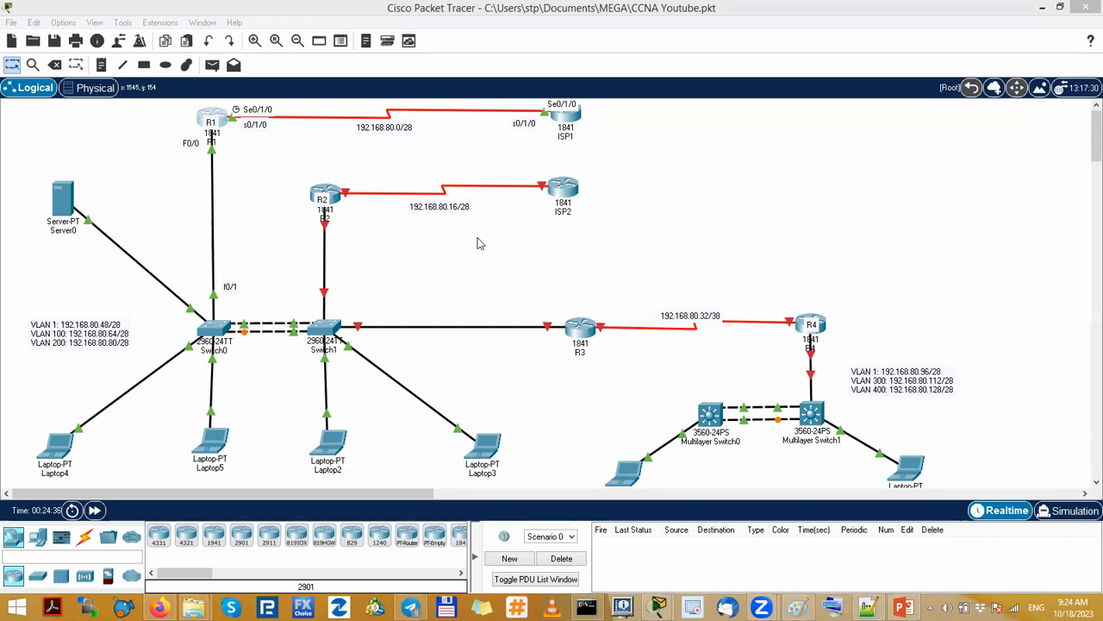
pyautogui.moveTo(167, 384); pyautogui.dragTo(294, 264)
pyautogui.moveTo(200, 301); pyautogui.dragTo(254, 278)
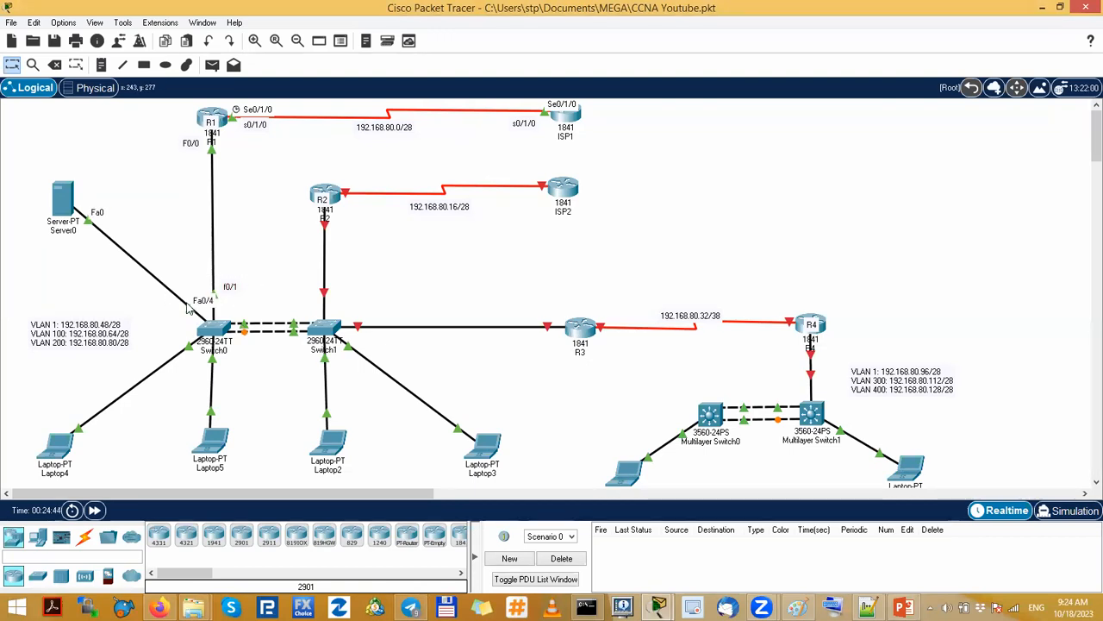
# - Add the note f0/4 at Switch0's end of the link to Server0
pyautogui.click(101, 65)
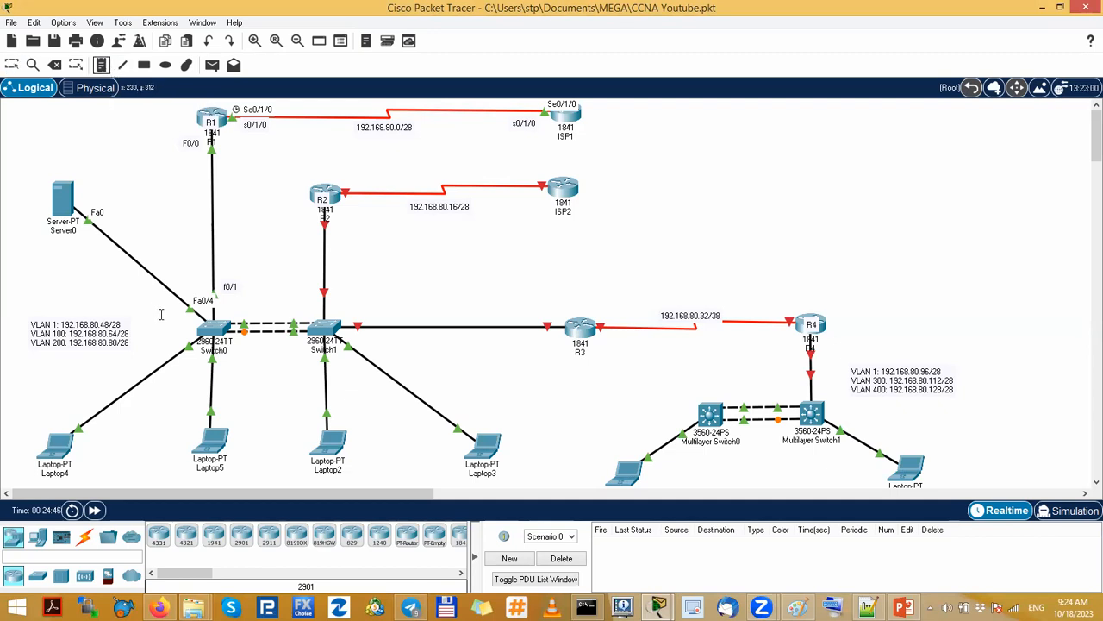
pyautogui.click(171, 306)
pyautogui.write('f0/4')
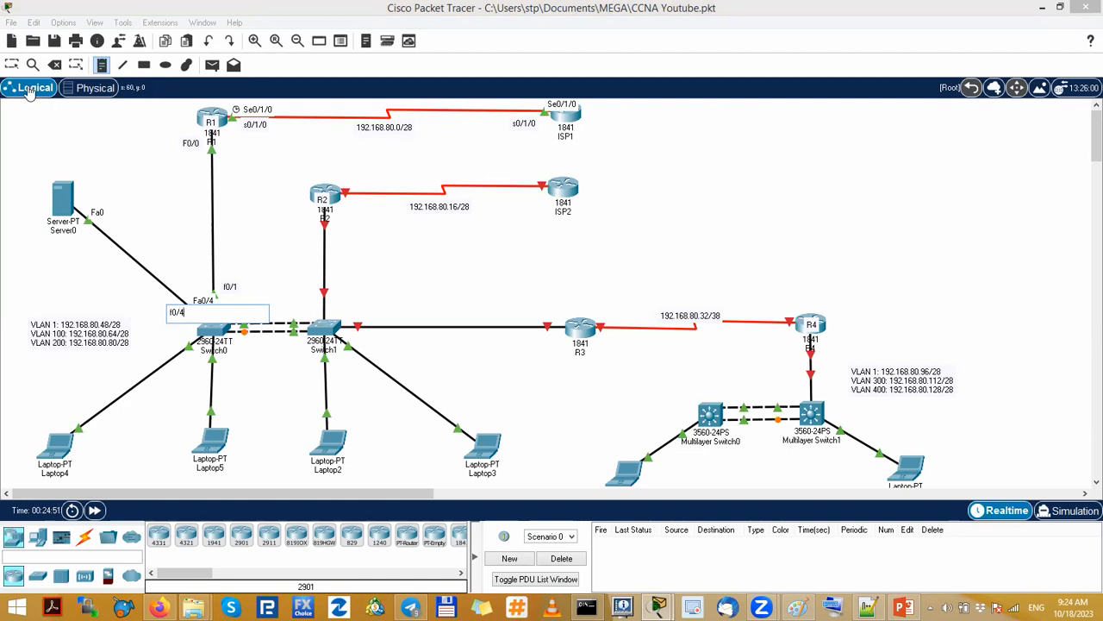
pyautogui.click(11, 64)
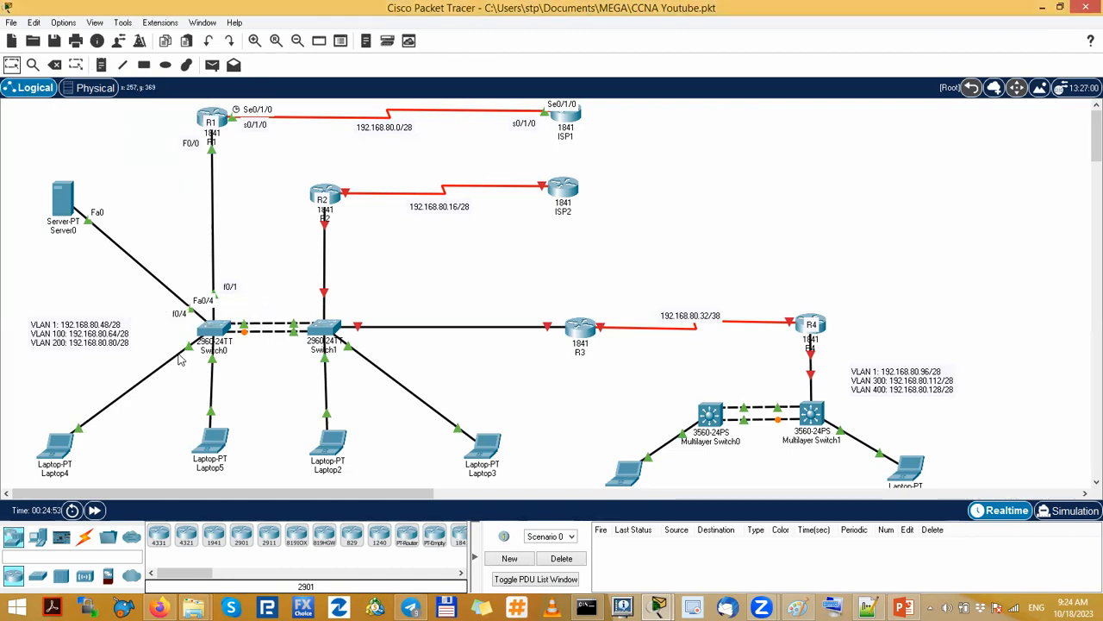
# - Add the note f0/2 at Switch0's end of the link to Laptop4
pyautogui.click(101, 64)
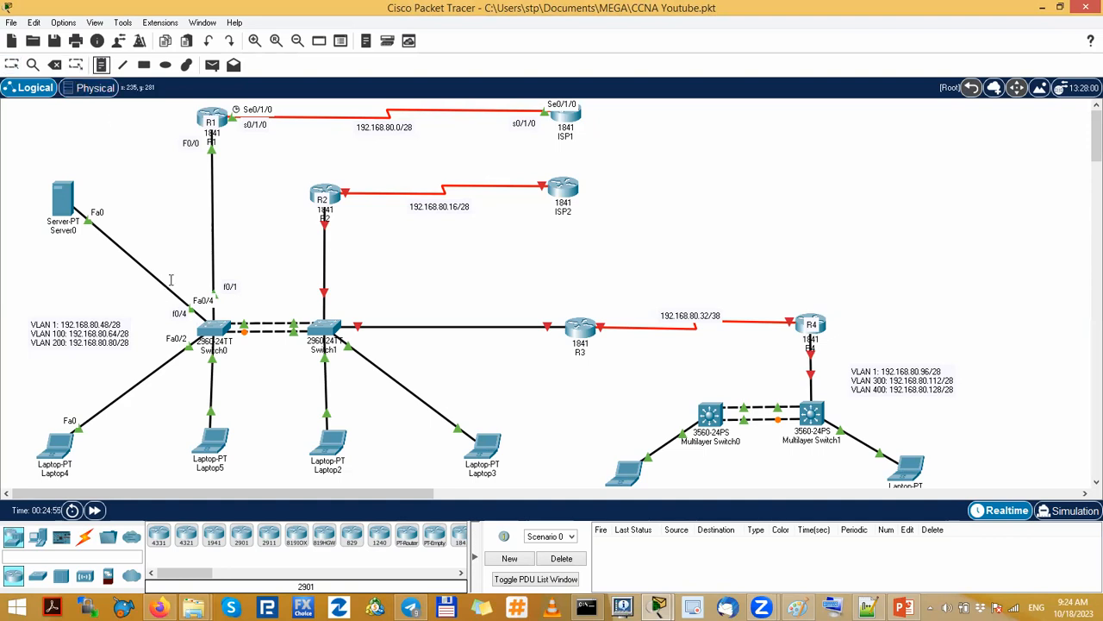
pyautogui.click(164, 345)
pyautogui.write('f0/2')
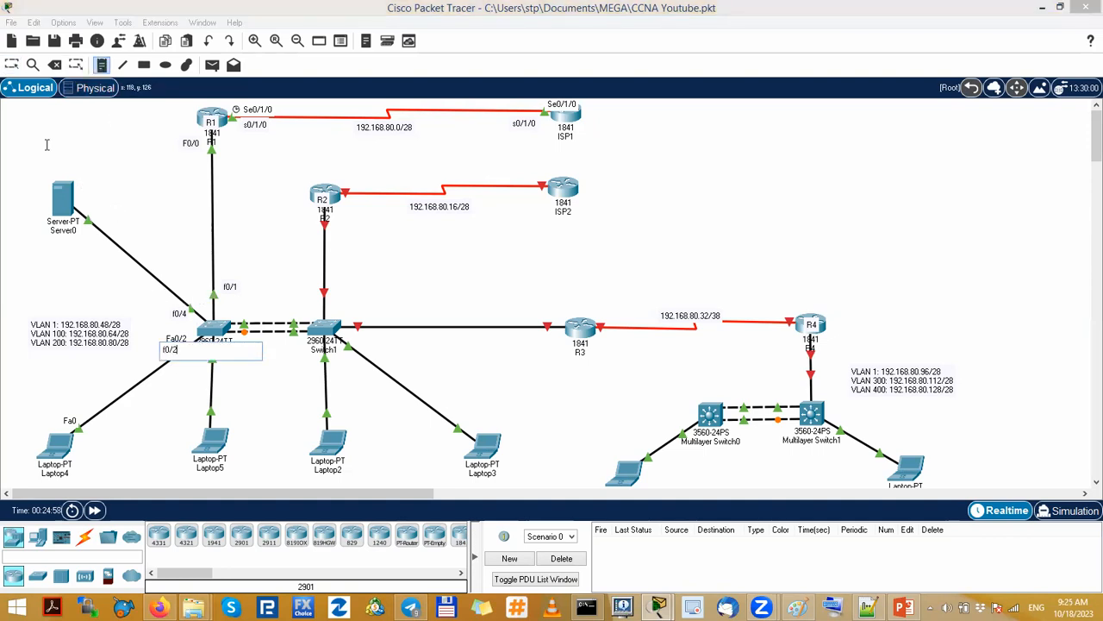
pyautogui.click(11, 65)
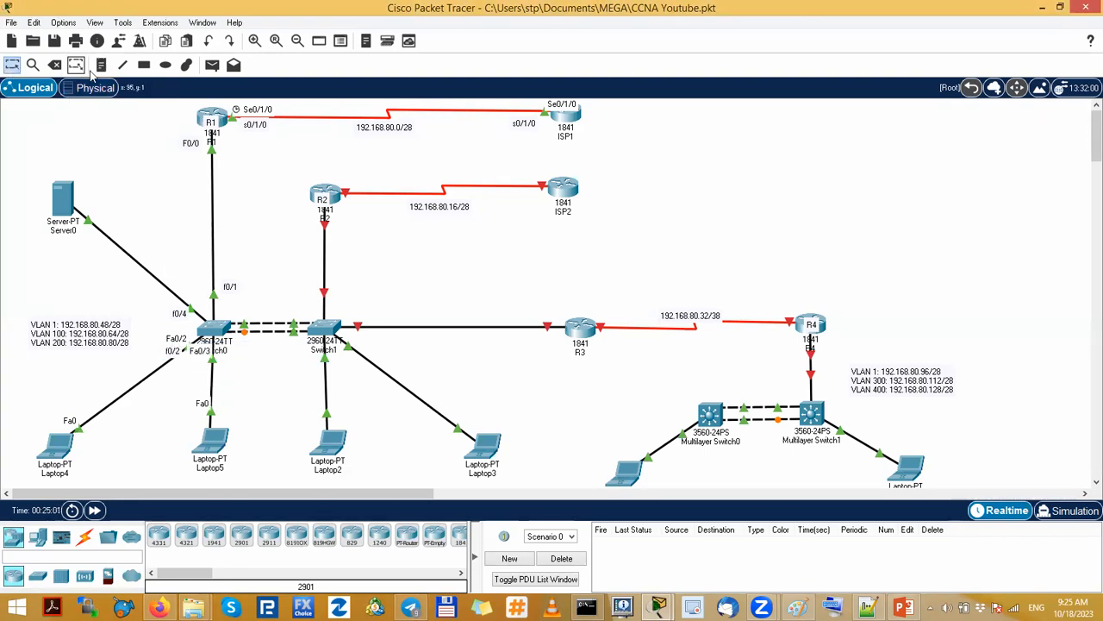
# - Add the note f0/3 at Switch0's end of the link to Laptop5
pyautogui.click(102, 66)
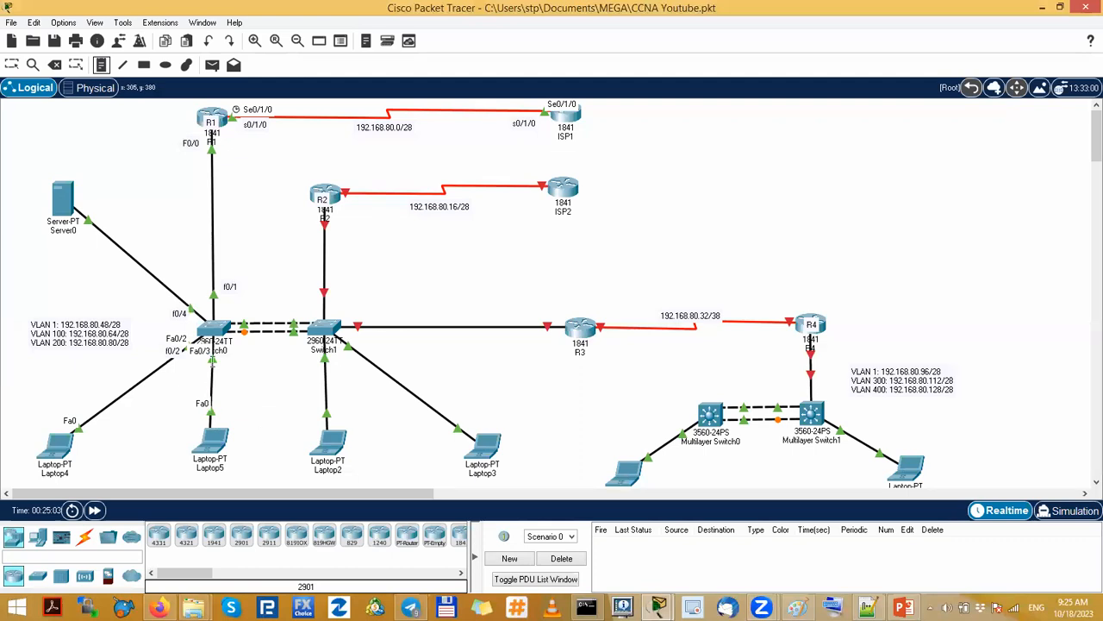
pyautogui.click(212, 363)
pyautogui.write('f0/3')
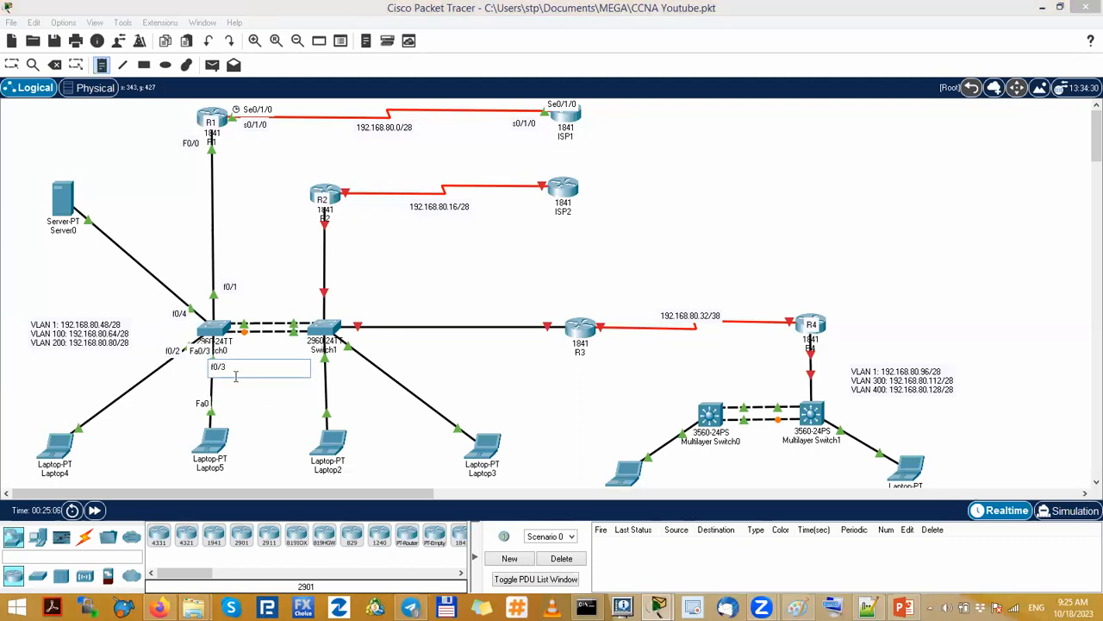
pyautogui.click(11, 65)
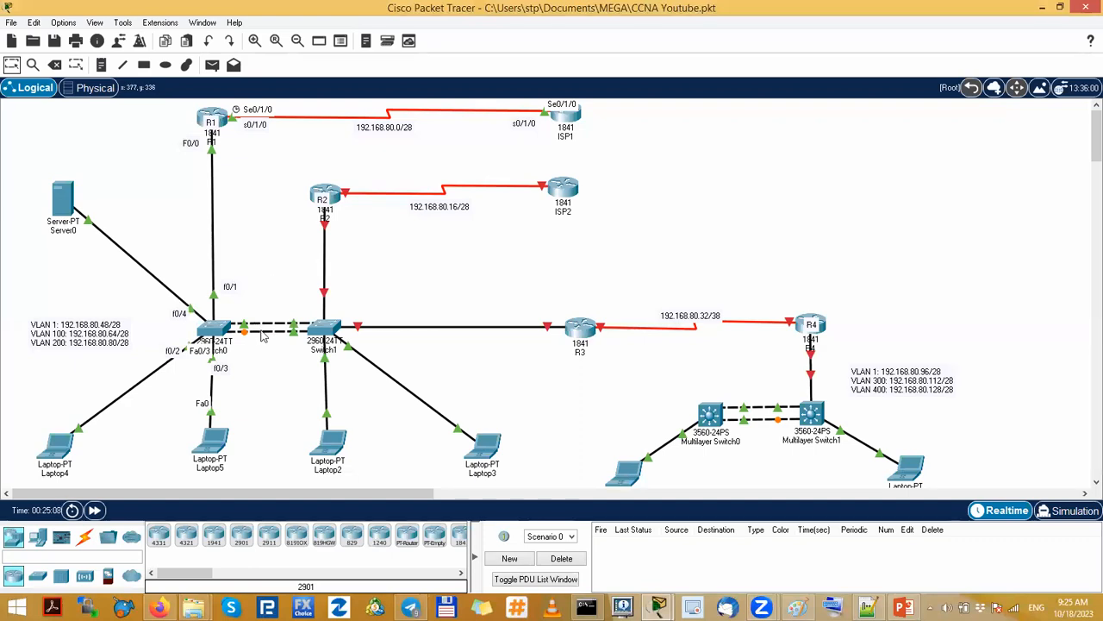
# - Check the port names on the Switch0 to Switch1 links and add the note g0/2 below the lower link
pyautogui.moveTo(263, 336)
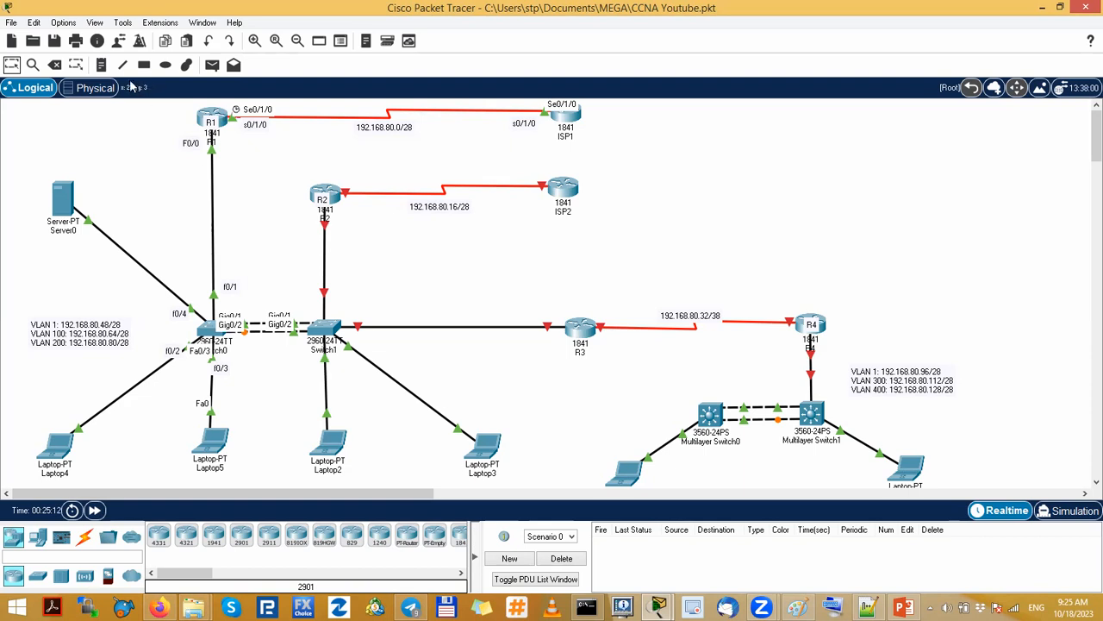
pyautogui.click(101, 65)
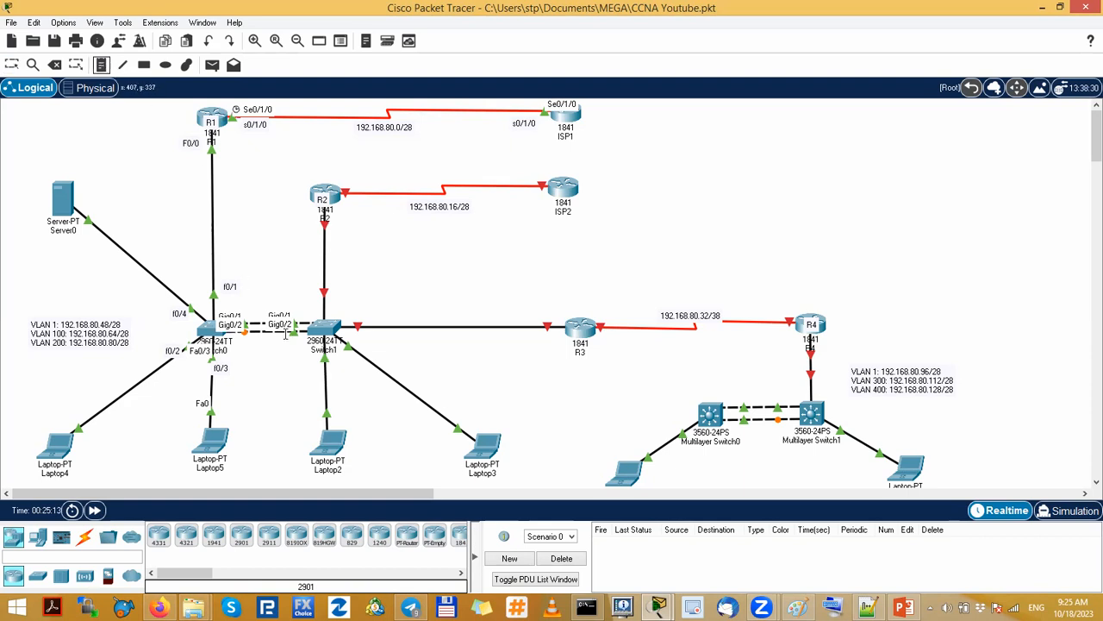
pyautogui.click(257, 335)
pyautogui.write('g0/2')
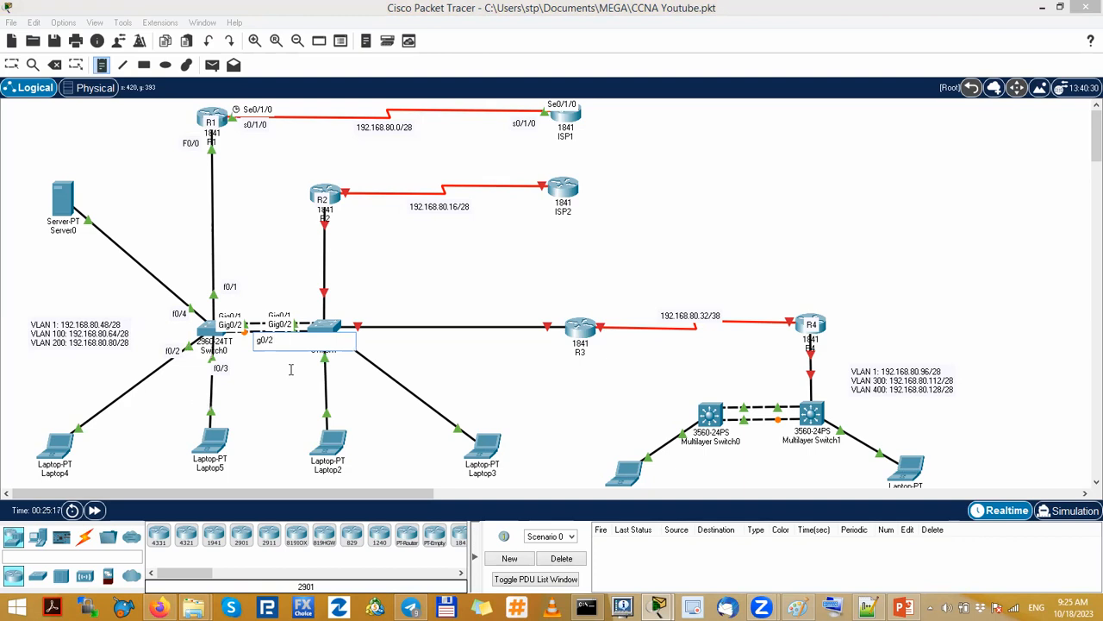
# - Add the note G0/1 on the upper link between Switch0 and Switch1
pyautogui.click(263, 317)
pyautogui.write('s0')
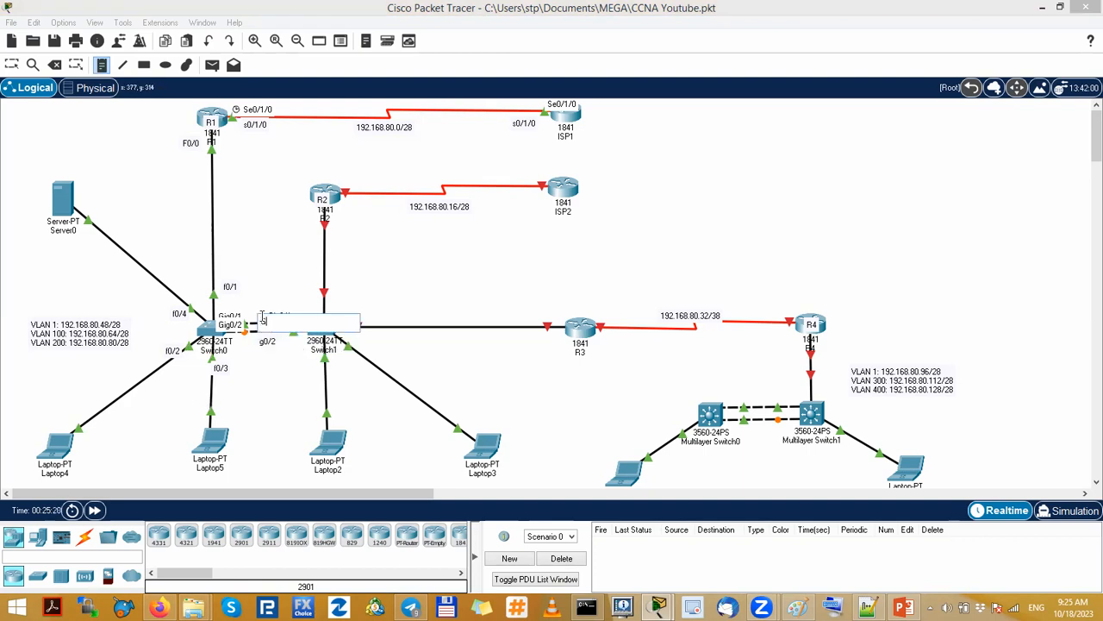
pyautogui.write('/1')
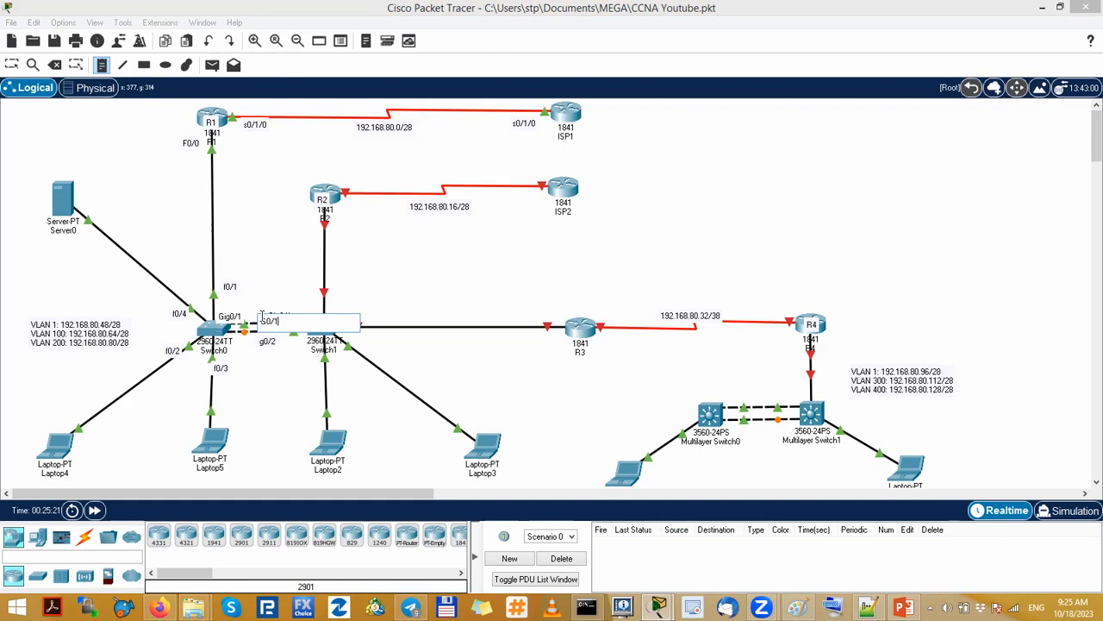
pyautogui.click(12, 64)
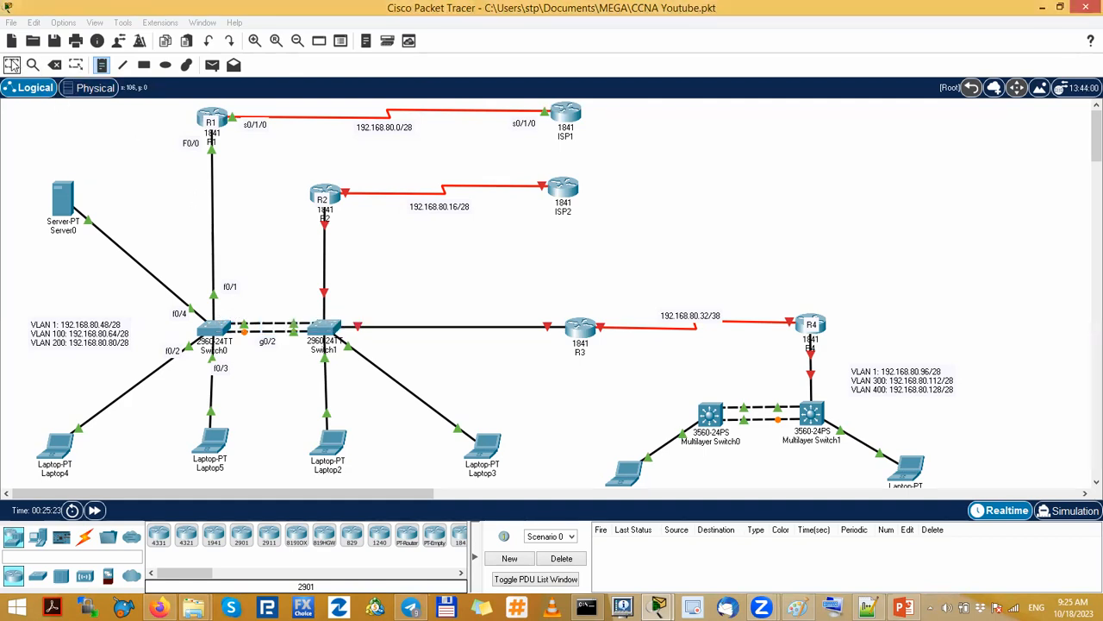
# - Change the lower Switch0 to Switch1 link note to G0/2 and move the G0/1 note just above the upper link
pyautogui.doubleClick(268, 343)
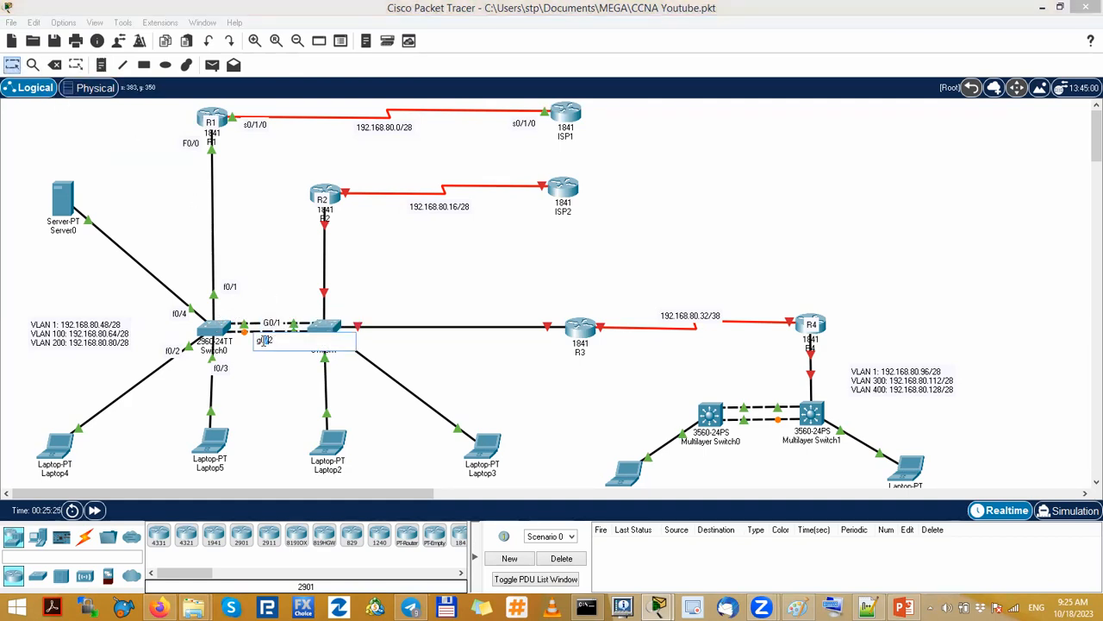
pyautogui.press('Tab')
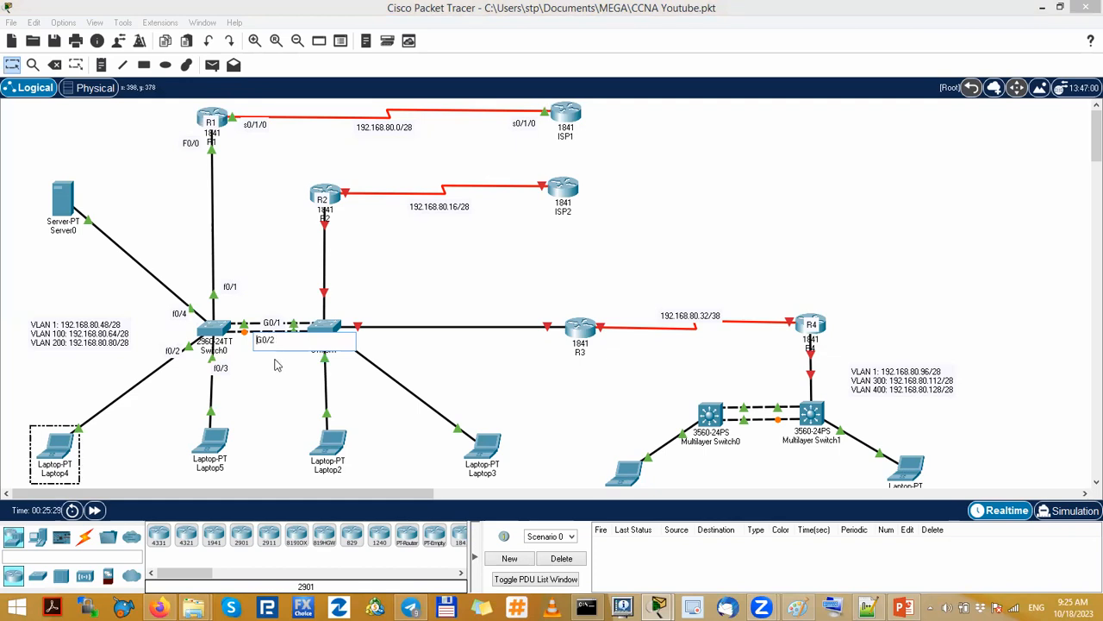
pyautogui.click(276, 365)
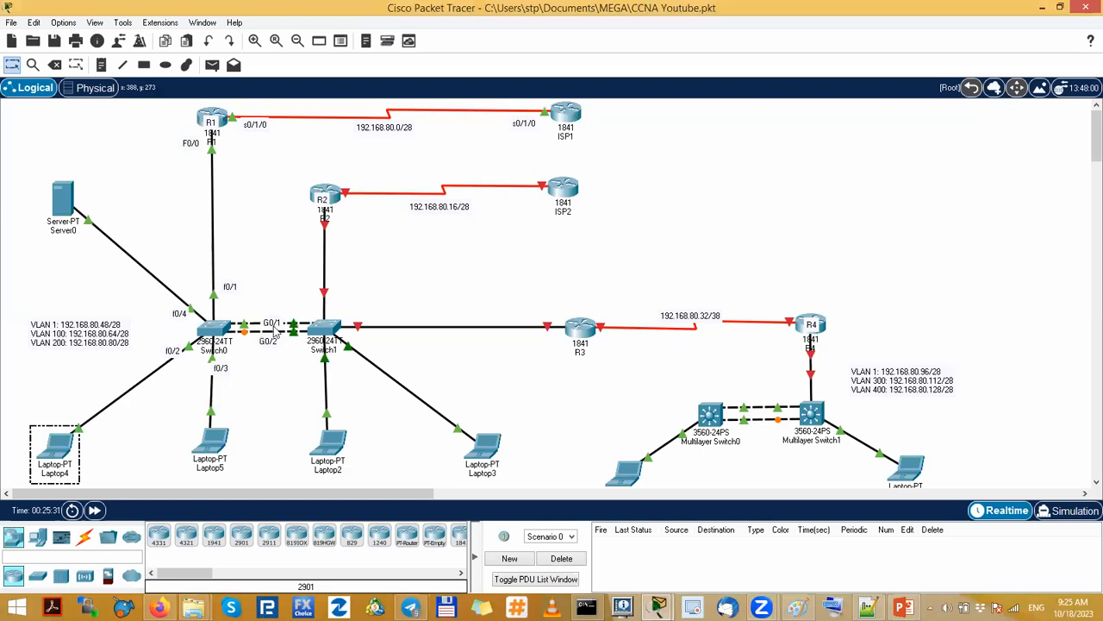
pyautogui.moveTo(271, 330); pyautogui.dragTo(271, 322)
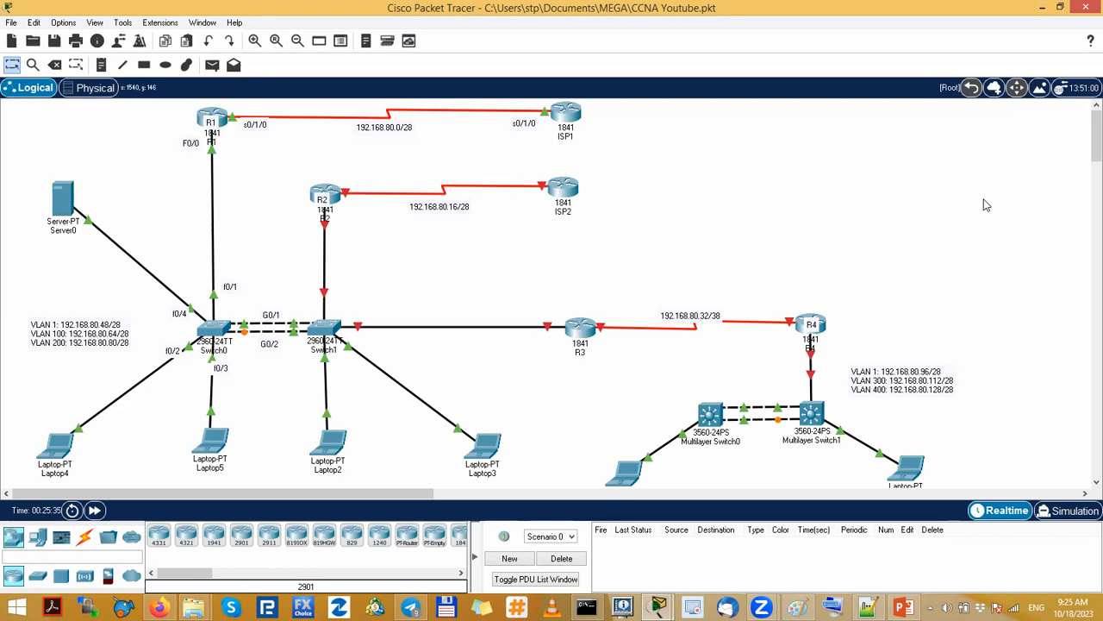
# - Mark the port notes around Switch0, including G0/1 and G0/2, with the on-screen pen
pyautogui.hotkey('ctrl', 'shift', '3')
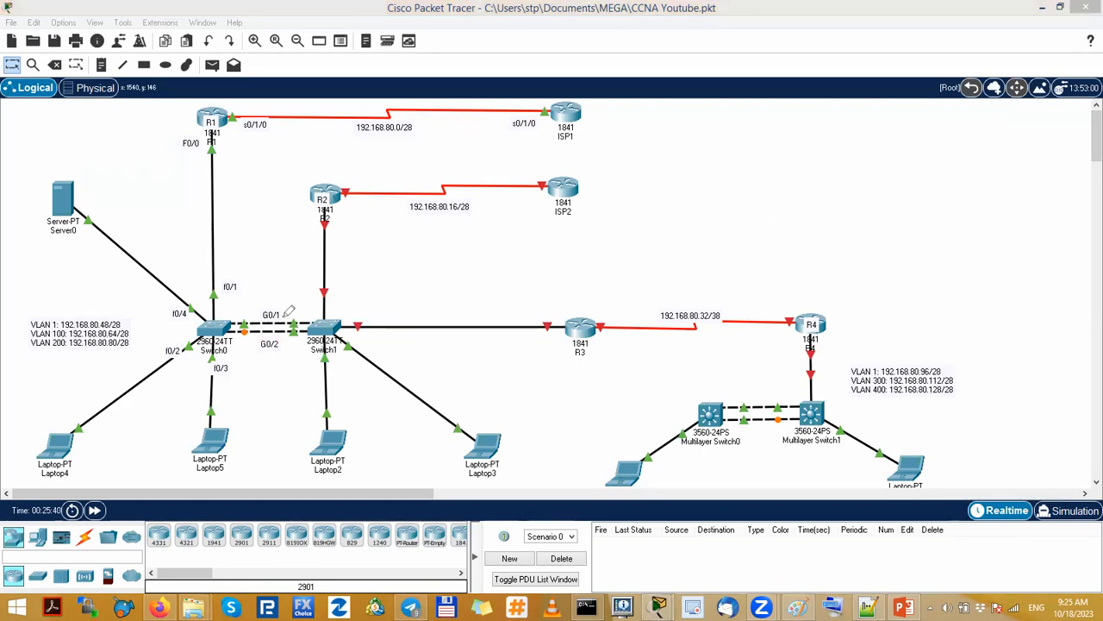
pyautogui.moveTo(232, 312); pyautogui.dragTo(226, 309)
pyautogui.moveTo(230, 273)
pyautogui.mouseDown()
pyautogui.moveTo(245, 284)
pyautogui.moveTo(231, 272)
pyautogui.mouseUp()
pyautogui.moveTo(174, 304)
pyautogui.mouseDown()
pyautogui.moveTo(187, 303)
pyautogui.moveTo(177, 303)
pyautogui.mouseUp()
pyautogui.moveTo(176, 343)
pyautogui.mouseDown()
pyautogui.moveTo(203, 339)
pyautogui.moveTo(233, 360)
pyautogui.mouseUp()
pyautogui.moveTo(260, 312)
pyautogui.mouseDown()
pyautogui.moveTo(252, 320)
pyautogui.moveTo(262, 312)
pyautogui.moveTo(274, 347)
pyautogui.mouseUp()
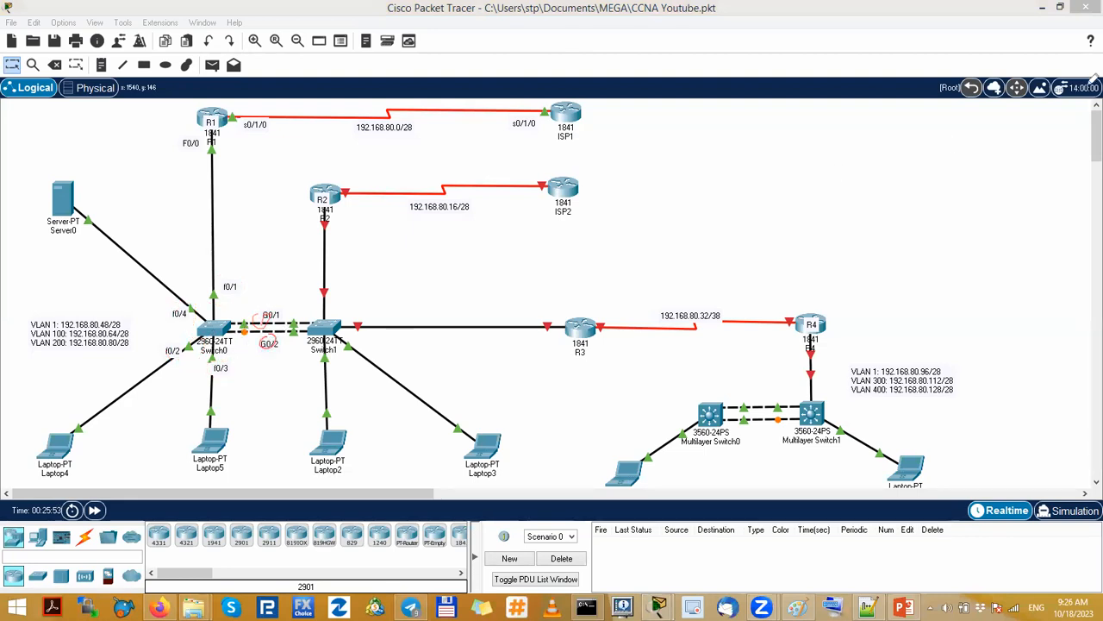
# - Show Switch0's physical device view, enlarge it and widen the window until its front ports can be inspected
pyautogui.click(212, 331)
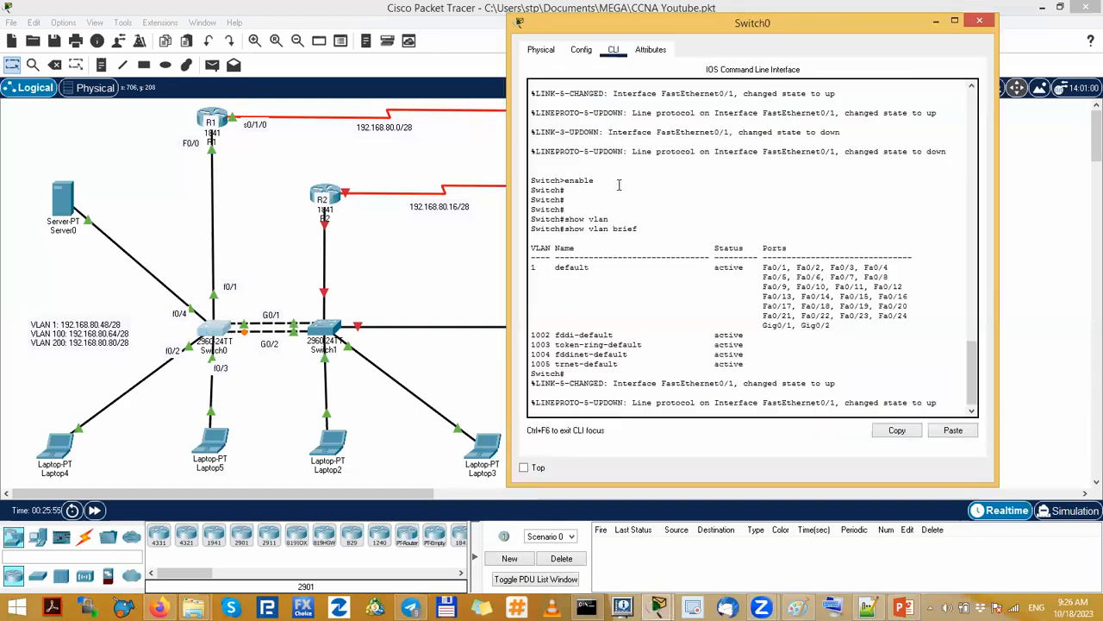
pyautogui.click(542, 49)
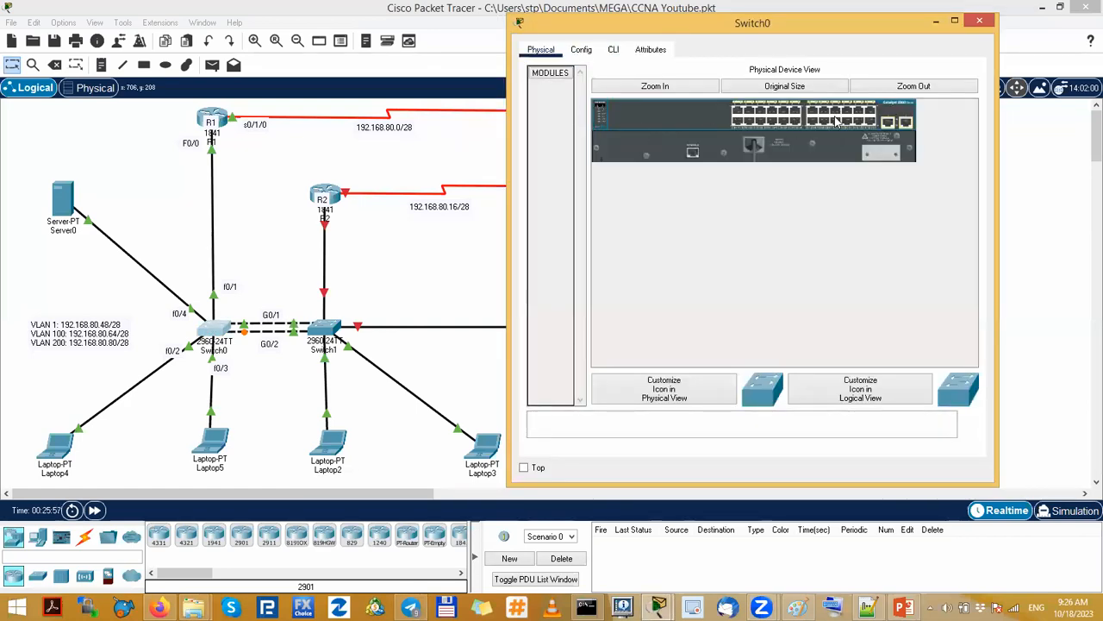
pyautogui.click(684, 90)
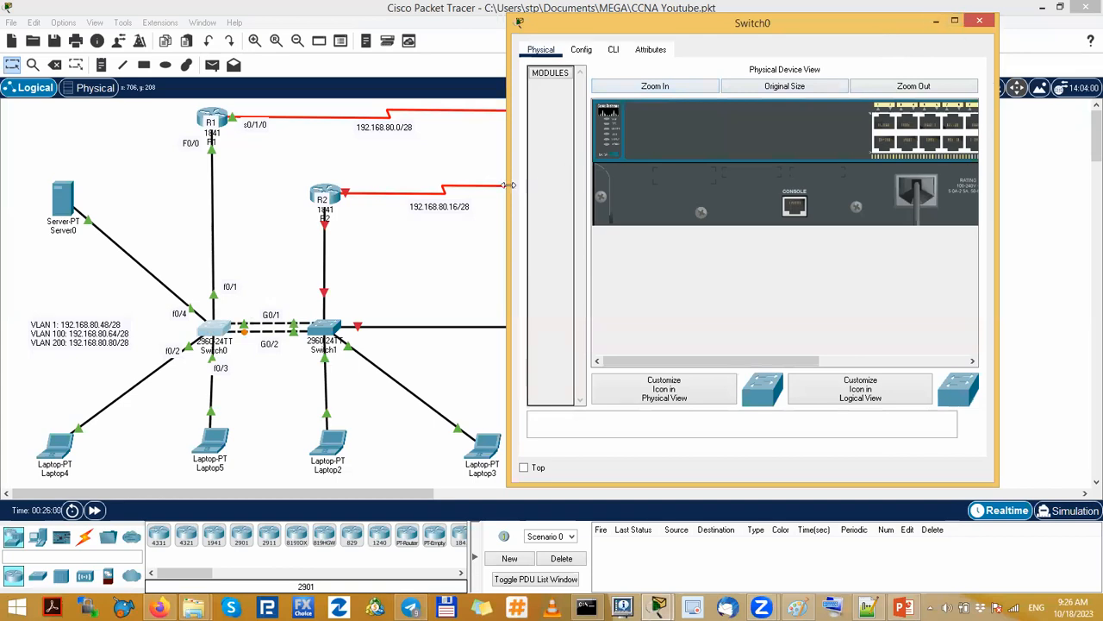
pyautogui.moveTo(510, 187); pyautogui.dragTo(342, 188)
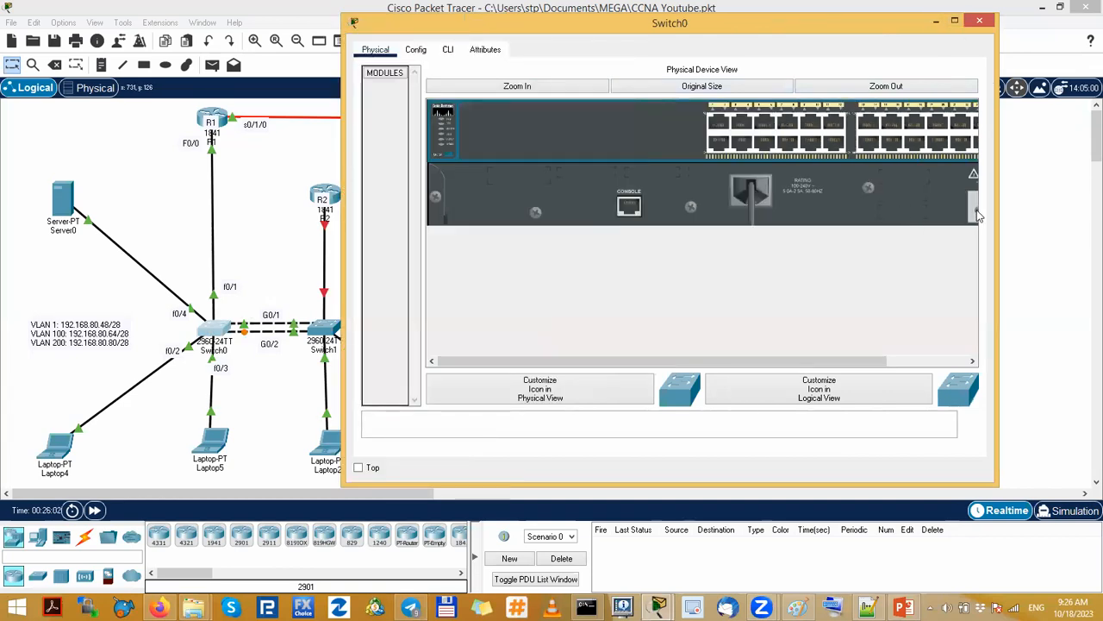
pyautogui.moveTo(996, 212); pyautogui.dragTo(1077, 213)
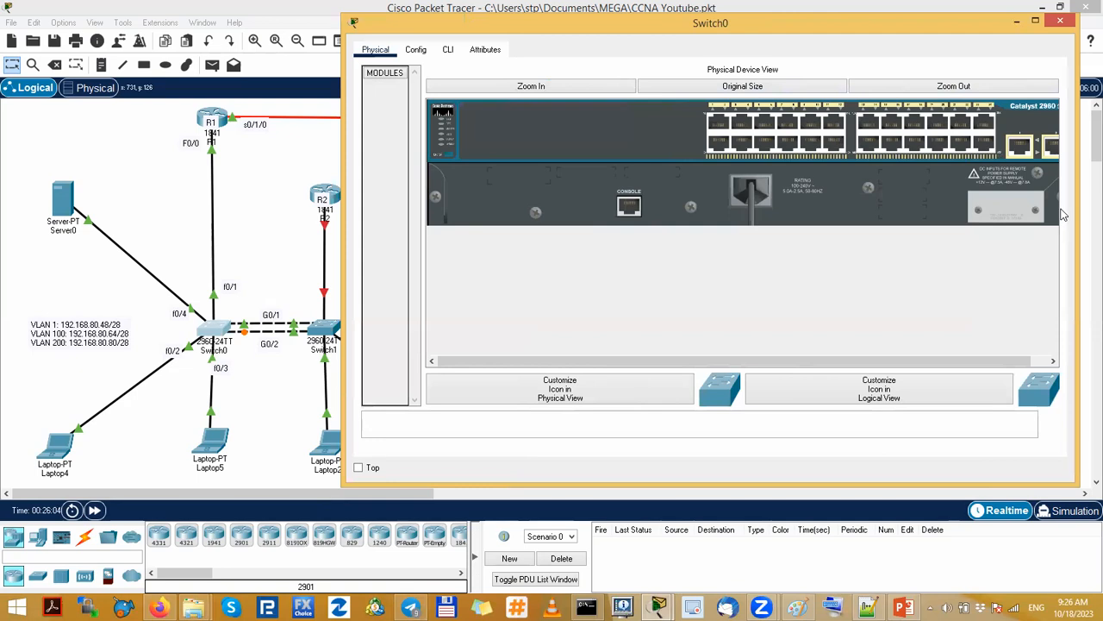
# - Point out Switch0's Gigabit and first FastEthernet ports with the pen and underline the matching port notes in the topology
pyautogui.hotkey('ctrl', 'shift', '3')
pyautogui.moveTo(1031, 123)
pyautogui.mouseDown()
pyautogui.moveTo(1009, 142)
pyautogui.moveTo(1053, 115)
pyautogui.moveTo(1024, 145)
pyautogui.mouseUp()
pyautogui.moveTo(275, 321)
pyautogui.mouseDown()
pyautogui.moveTo(252, 328)
pyautogui.moveTo(281, 317)
pyautogui.mouseUp()
pyautogui.moveTo(719, 123)
pyautogui.mouseDown()
pyautogui.moveTo(702, 93)
pyautogui.moveTo(714, 200)
pyautogui.mouseUp()
pyautogui.moveTo(744, 119)
pyautogui.mouseDown()
pyautogui.moveTo(739, 99)
pyautogui.moveTo(766, 61)
pyautogui.mouseUp()
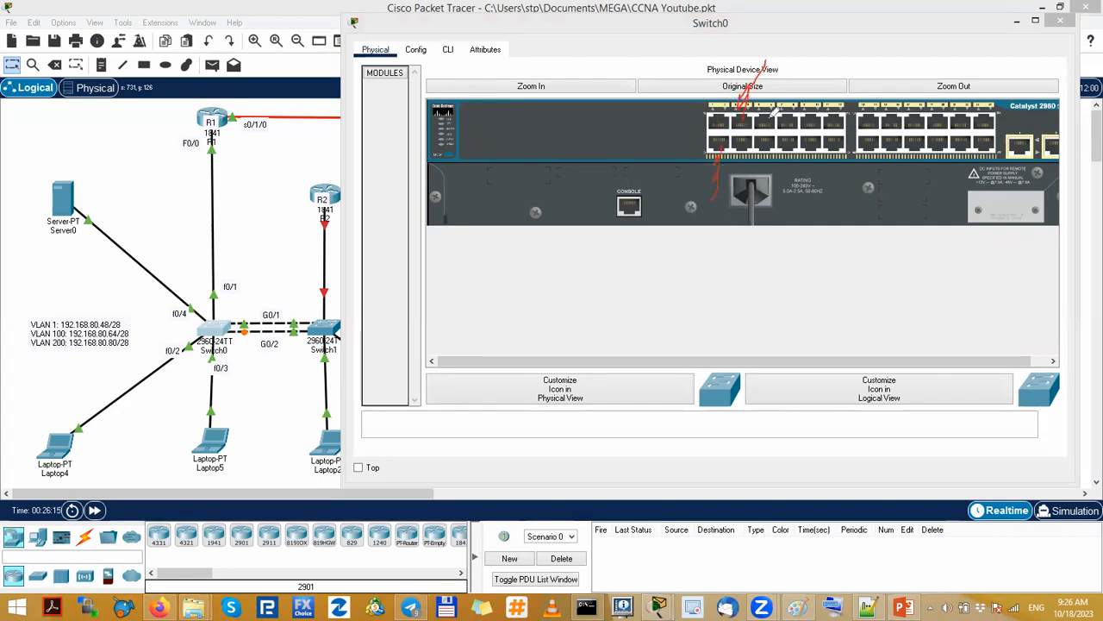
pyautogui.moveTo(746, 166); pyautogui.dragTo(743, 177)
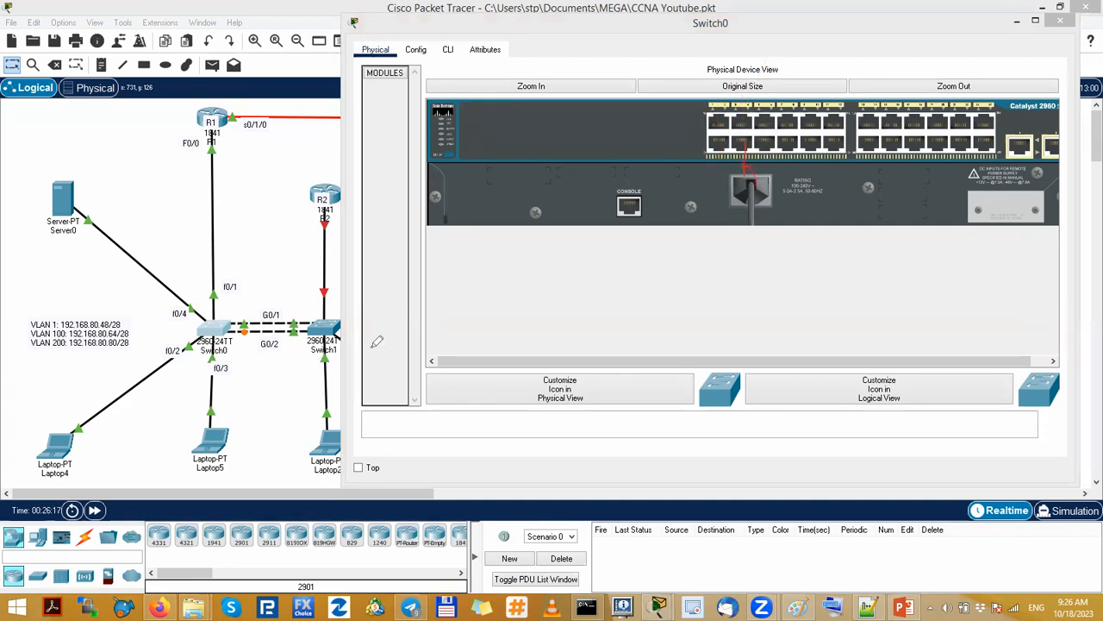
pyautogui.moveTo(216, 293); pyautogui.dragTo(248, 292)
pyautogui.moveTo(148, 337); pyautogui.dragTo(181, 331)
pyautogui.moveTo(165, 366); pyautogui.dragTo(242, 381)
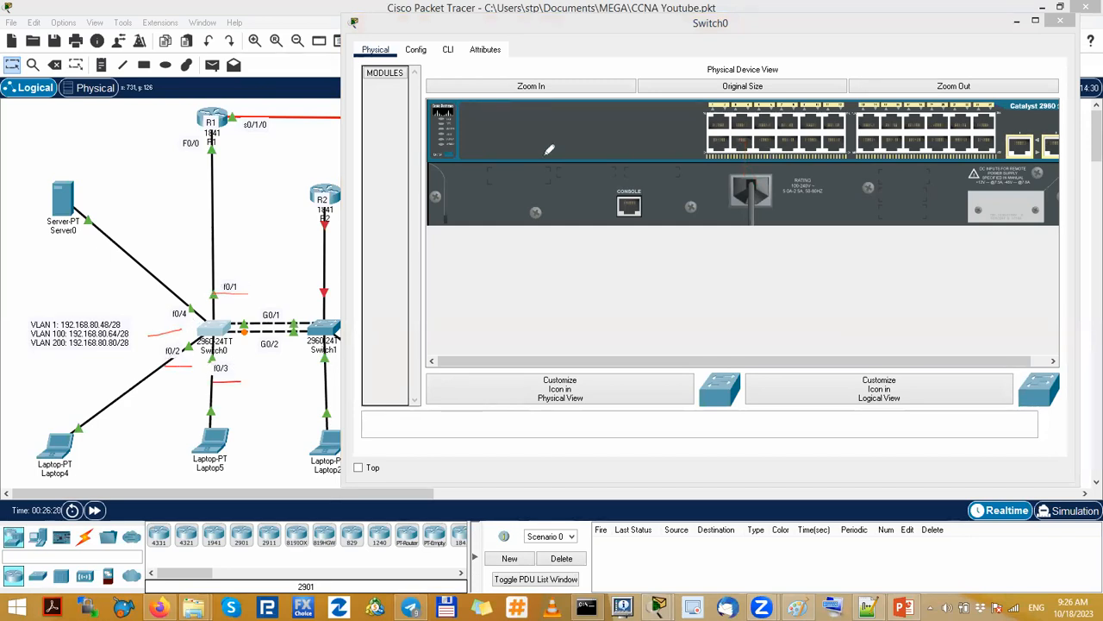
# - Run show ip int brief in Switch0's command line
pyautogui.click(1017, 21)
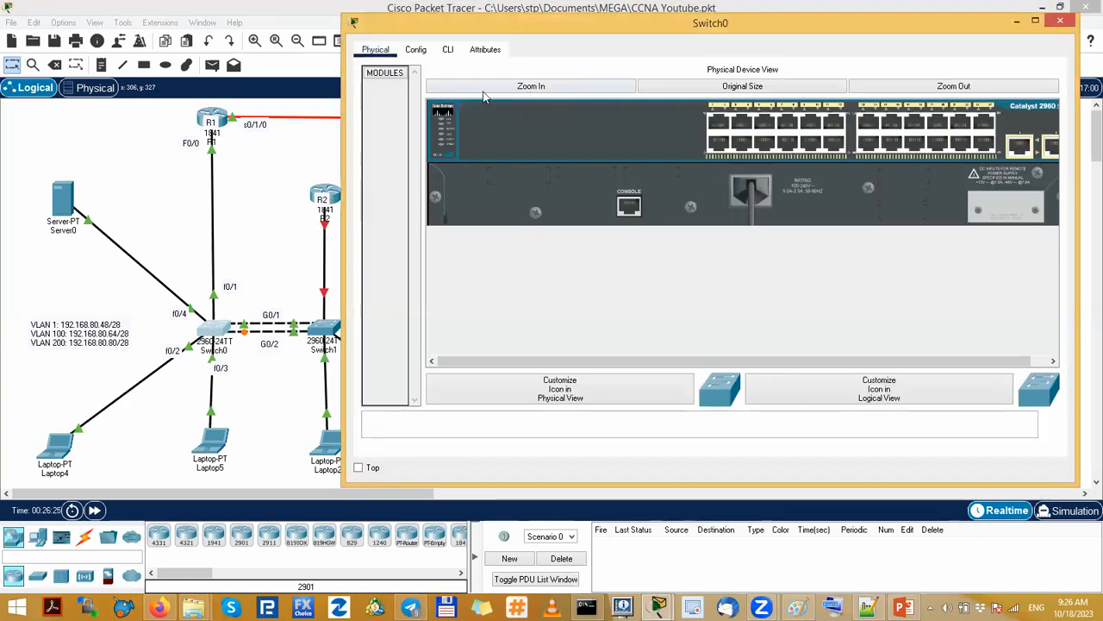
pyautogui.click(448, 49)
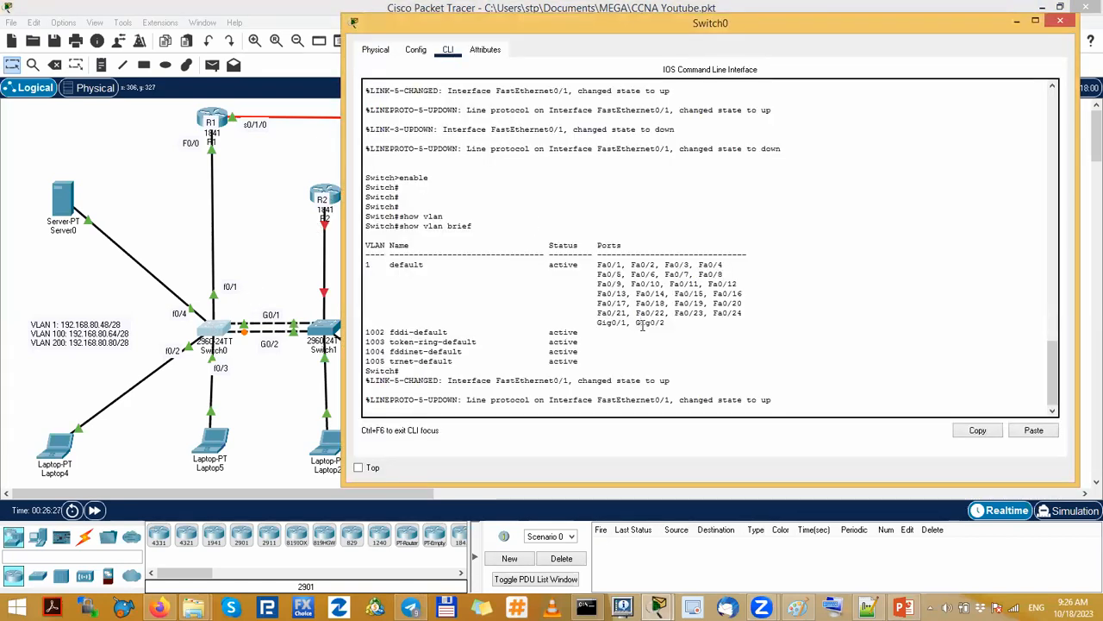
pyautogui.press('Return')
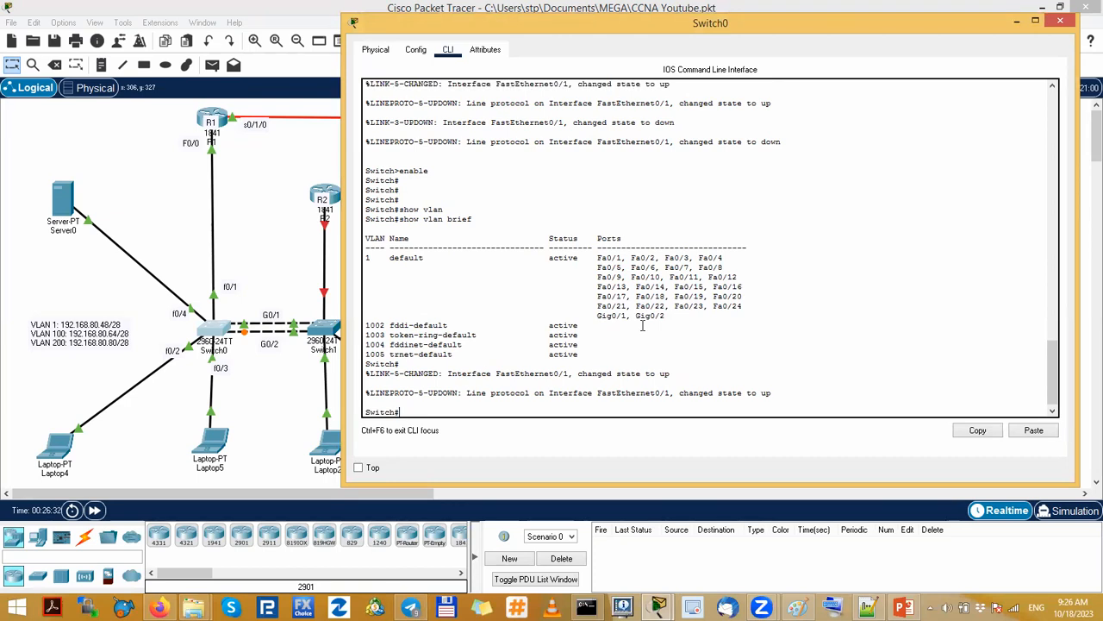
pyautogui.press('Return')
pyautogui.press('Return')
pyautogui.press('Return')
pyautogui.write('show ip int brief')
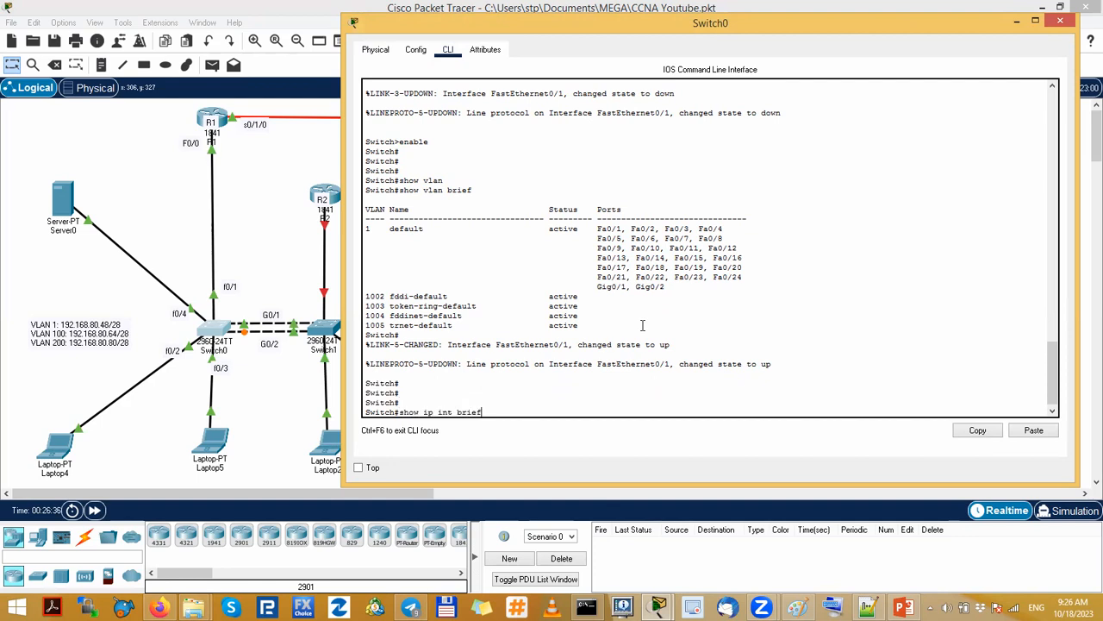
pyautogui.press('Return')
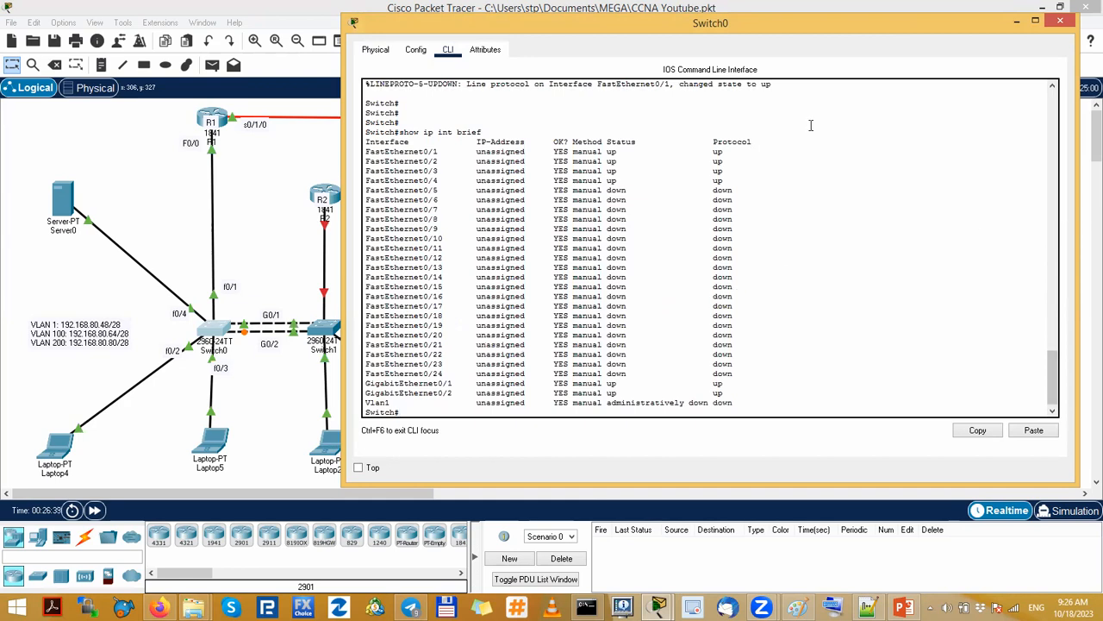
# - Examine the Vlan1 row and the physical interface rows in Switch0's interface list
pyautogui.moveTo(395, 403); pyautogui.dragTo(356, 406)
pyautogui.click(441, 415)
pyautogui.moveTo(396, 403); pyautogui.dragTo(362, 409)
pyautogui.moveTo(404, 172); pyautogui.dragTo(410, 306)
pyautogui.click(410, 307)
# - Enter configuration mode on Switch0 and start an ip address command for interface vlan 1
pyautogui.write('conf')
pyautogui.press('Return')
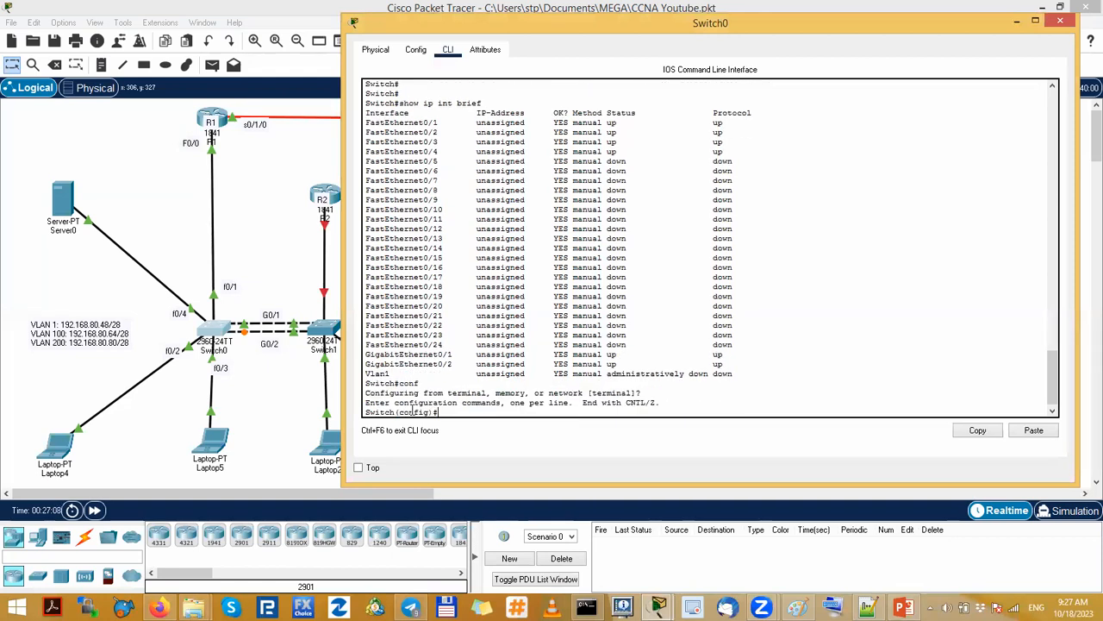
pyautogui.press('Return')
pyautogui.press('Return')
pyautogui.press('Return')
pyautogui.write('int vlan 1')
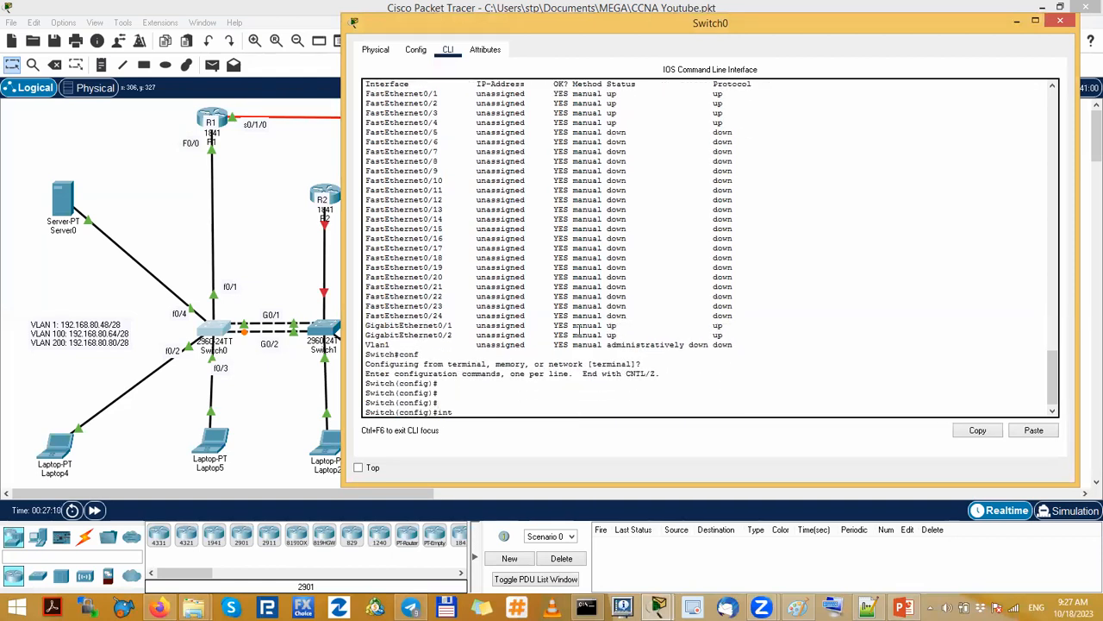
pyautogui.press('Tab')
pyautogui.write('vlan ')
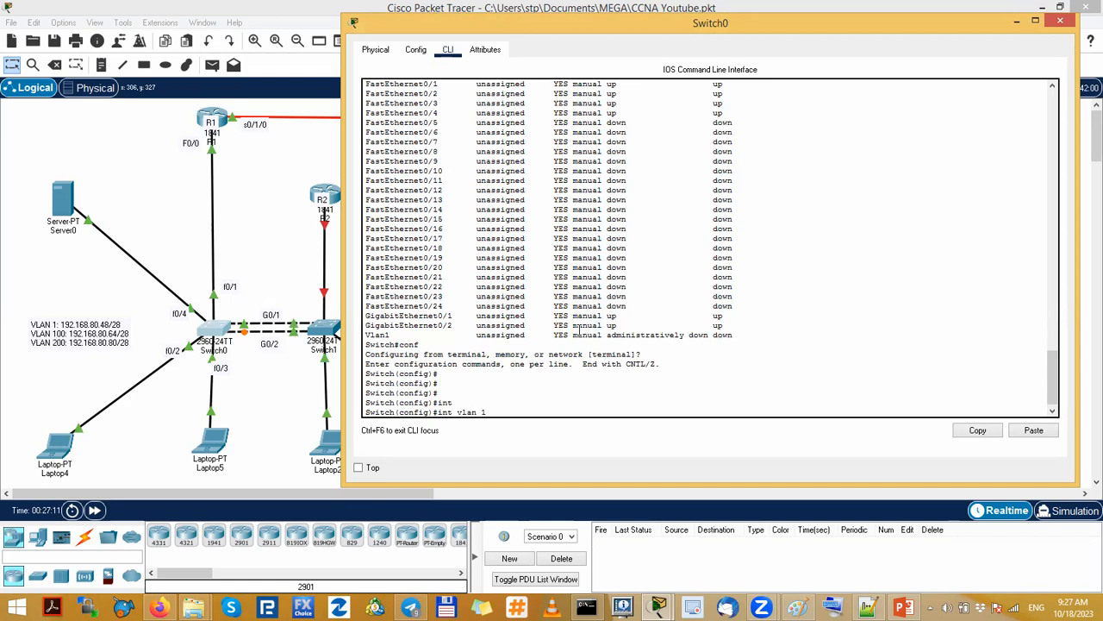
pyautogui.write('1')
pyautogui.press('Return')
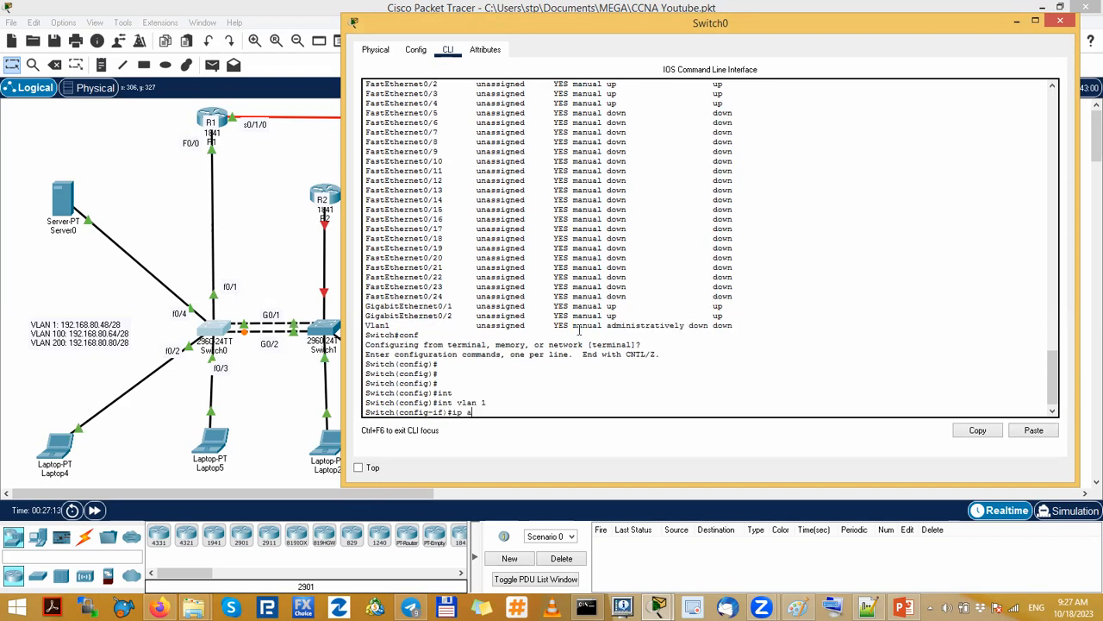
pyautogui.write('s')
pyautogui.press('Tab')
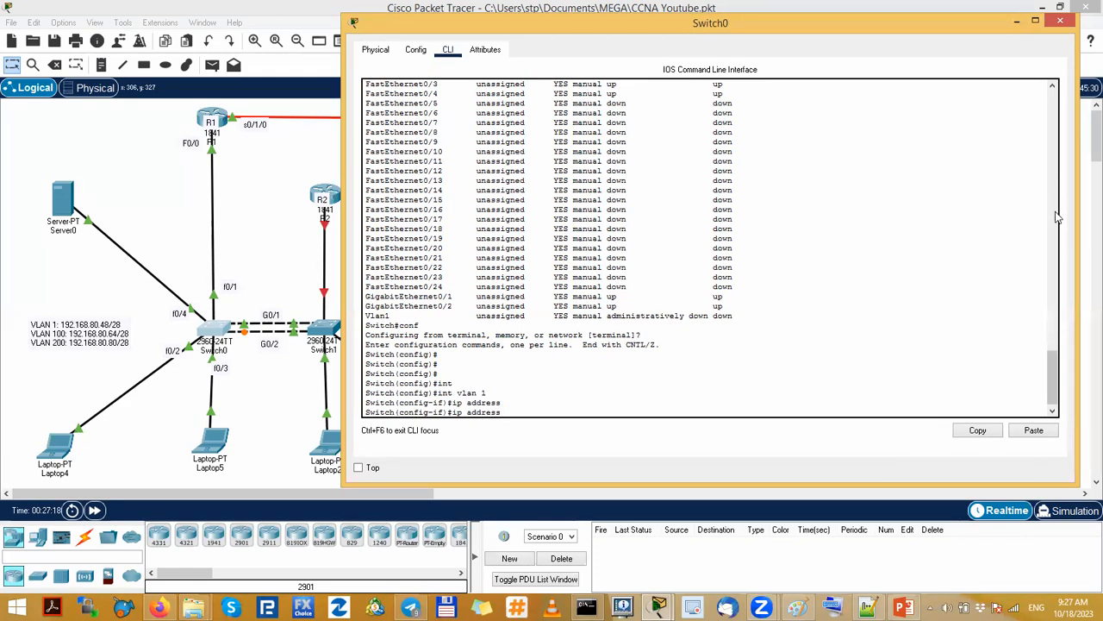
# - Underline the VLAN 1 subnet 192.168.80.48/28 in the topology note with the on-screen pen
pyautogui.hotkey('ctrl', '2')
pyautogui.moveTo(59, 326); pyautogui.dragTo(136, 327)
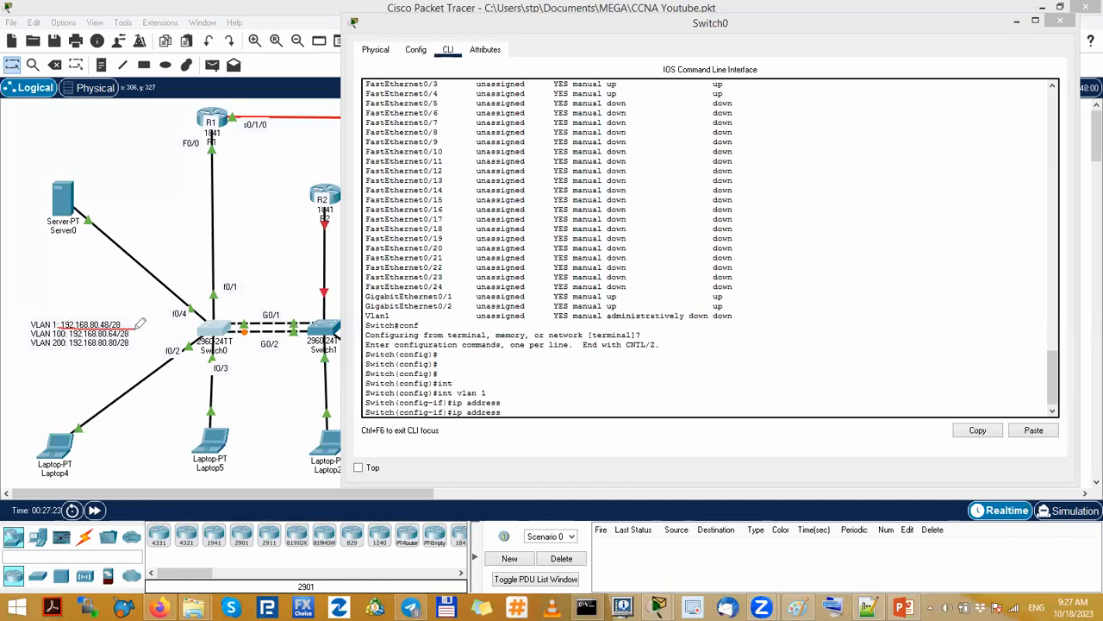
pyautogui.moveTo(138, 325)
pyautogui.mouseDown()
pyautogui.moveTo(131, 314)
pyautogui.moveTo(34, 314)
pyautogui.moveTo(30, 330)
pyautogui.mouseUp()
pyautogui.moveTo(90, 327); pyautogui.dragTo(136, 327)
# - Minimize the Switch0 window and handwrite 80.48 with 80. below it in the empty area beside ISP1
pyautogui.click(1017, 22)
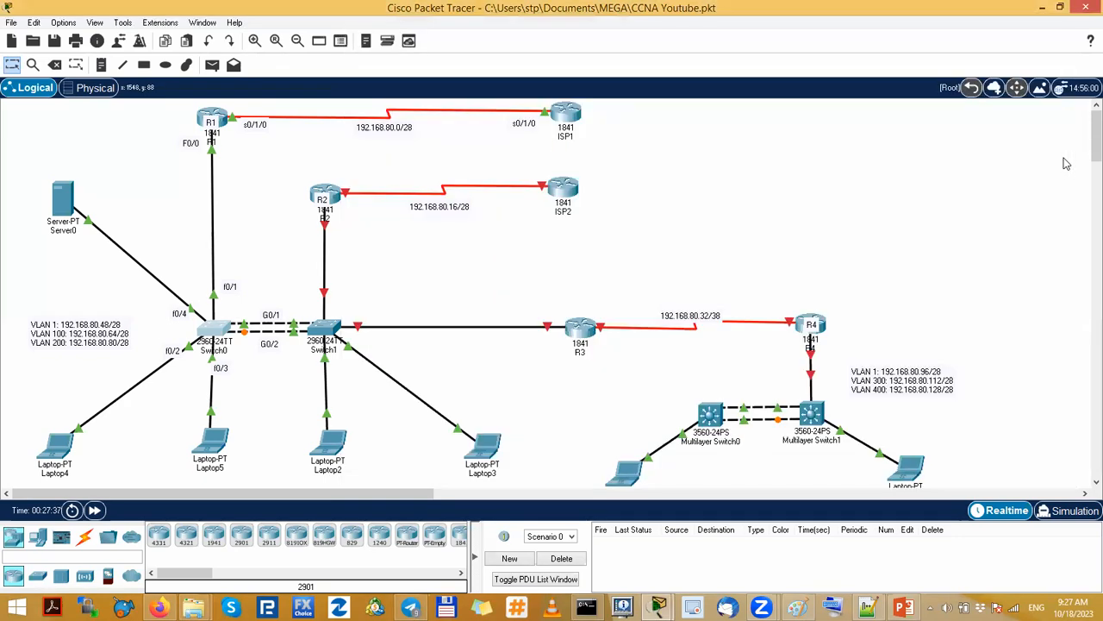
pyautogui.hotkey('ctrl', '2')
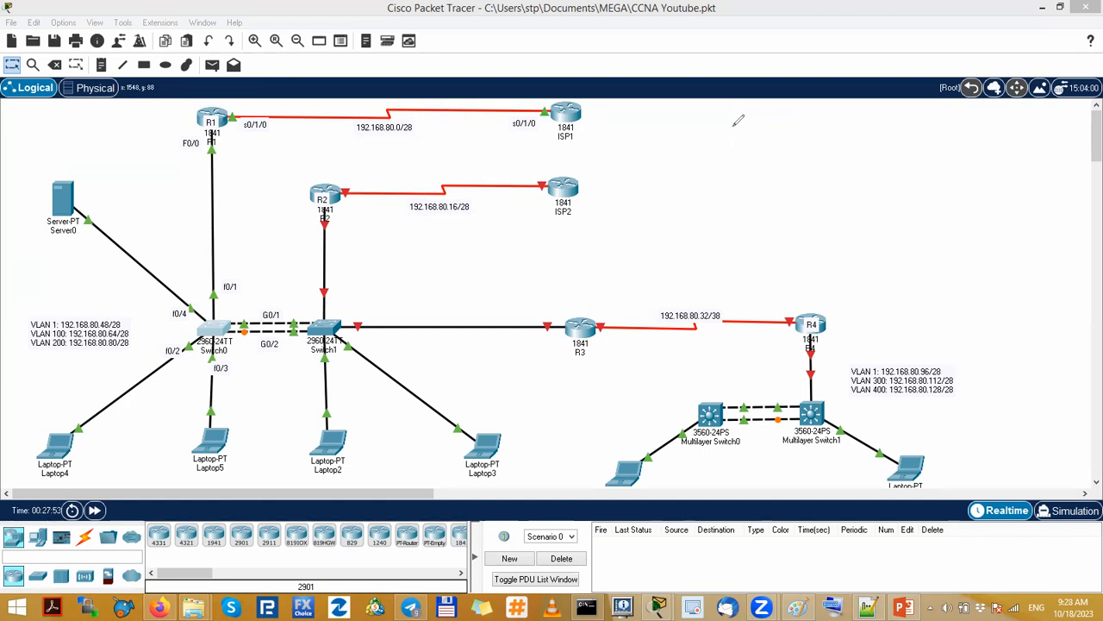
pyautogui.moveTo(696, 113)
pyautogui.mouseDown()
pyautogui.moveTo(705, 122)
pyautogui.moveTo(757, 115)
pyautogui.mouseUp()
pyautogui.click(734, 119)
pyautogui.moveTo(758, 106)
pyautogui.mouseDown()
pyautogui.moveTo(758, 127)
pyautogui.moveTo(773, 106)
pyautogui.mouseUp()
pyautogui.moveTo(705, 149)
pyautogui.mouseDown()
pyautogui.moveTo(695, 161)
pyautogui.moveTo(713, 157)
pyautogui.mouseUp()
pyautogui.click(725, 163)
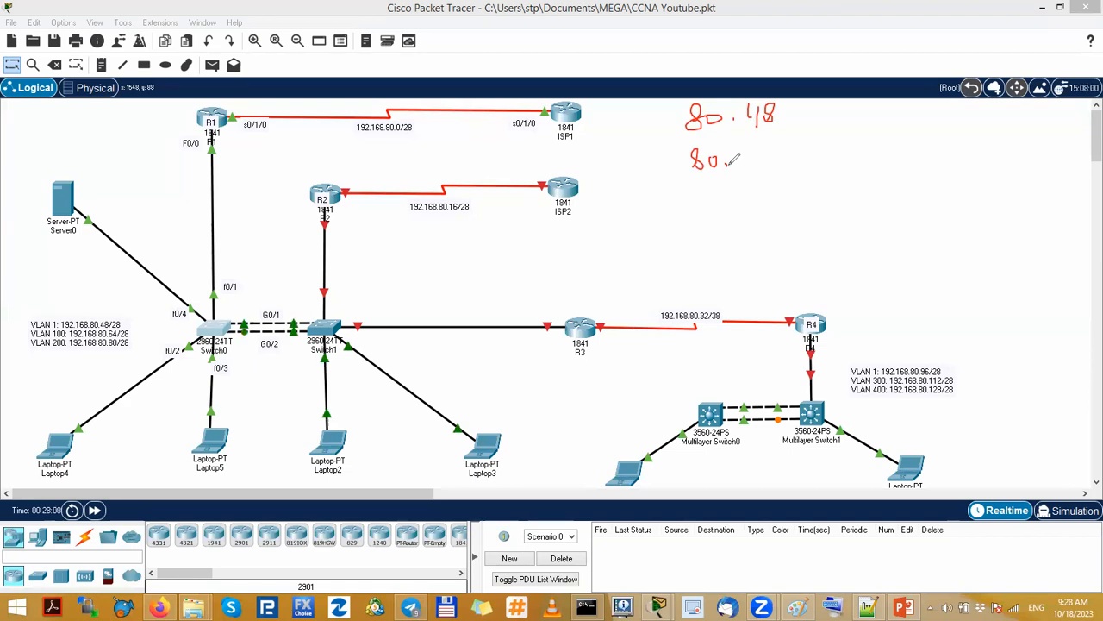
# - Launch Calculator with the calc command from the Run dialog and move it over the switches in the topology
pyautogui.press('super+r')
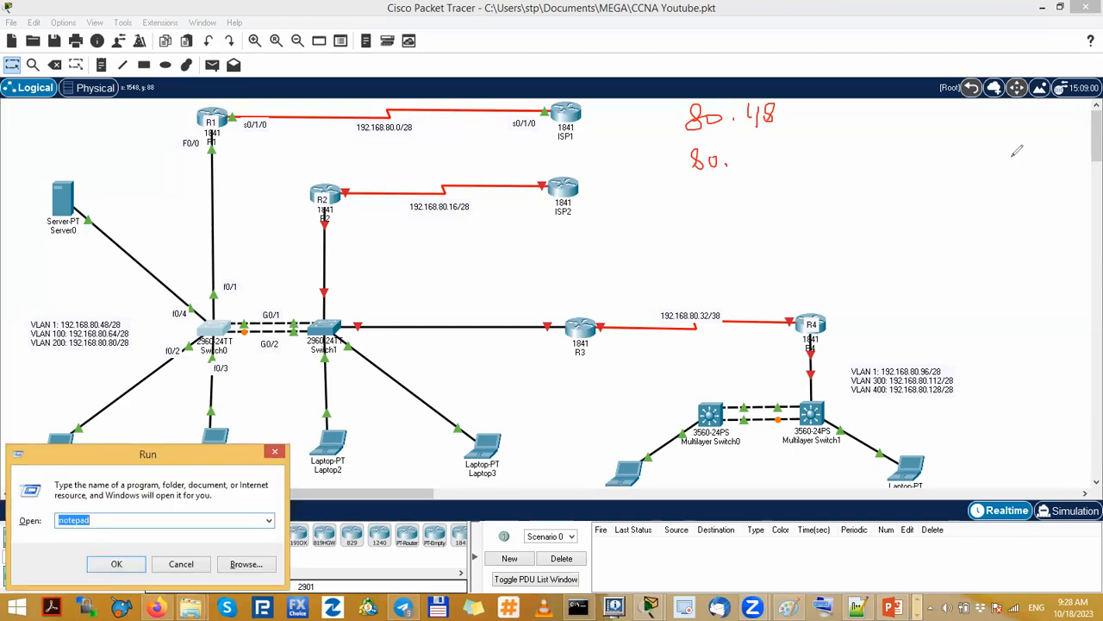
pyautogui.write('notepad')
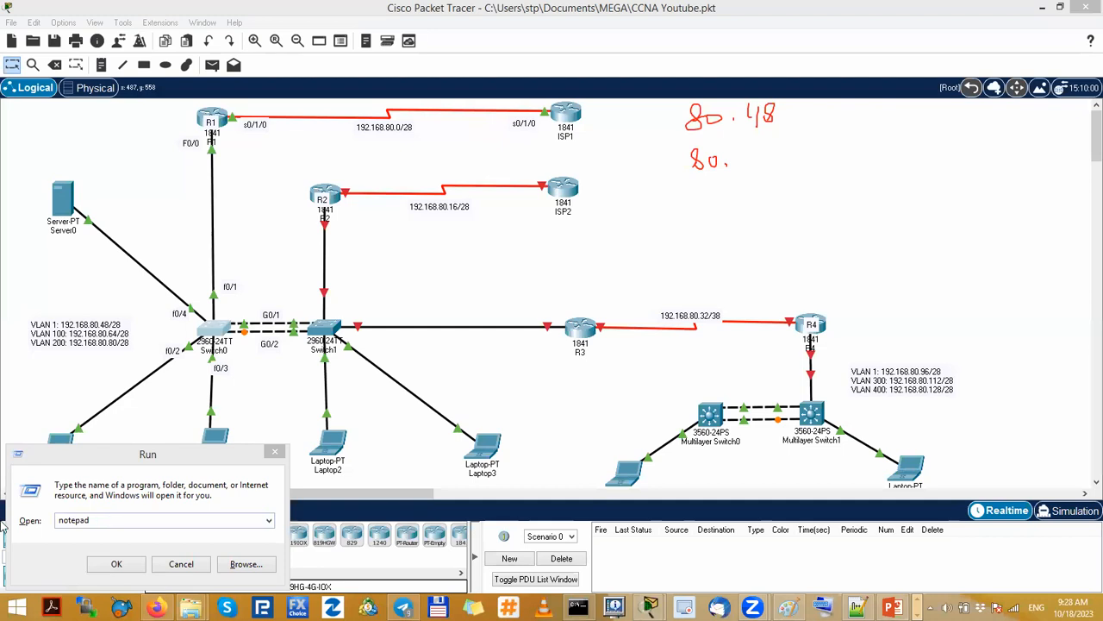
pyautogui.press('super+r')
pyautogui.write('calc')
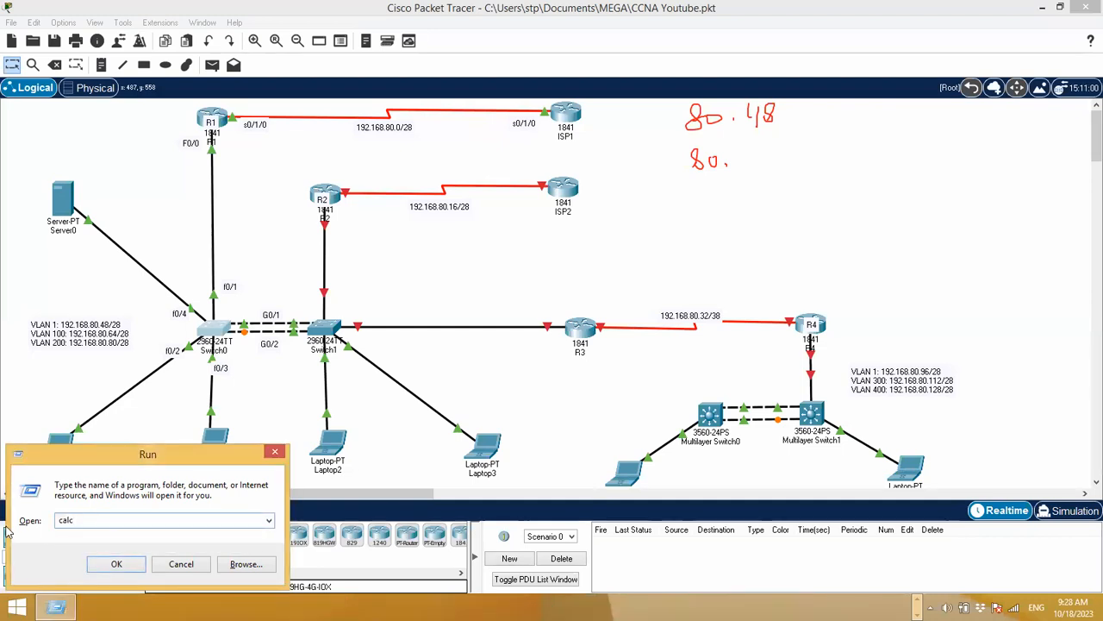
pyautogui.press('Return')
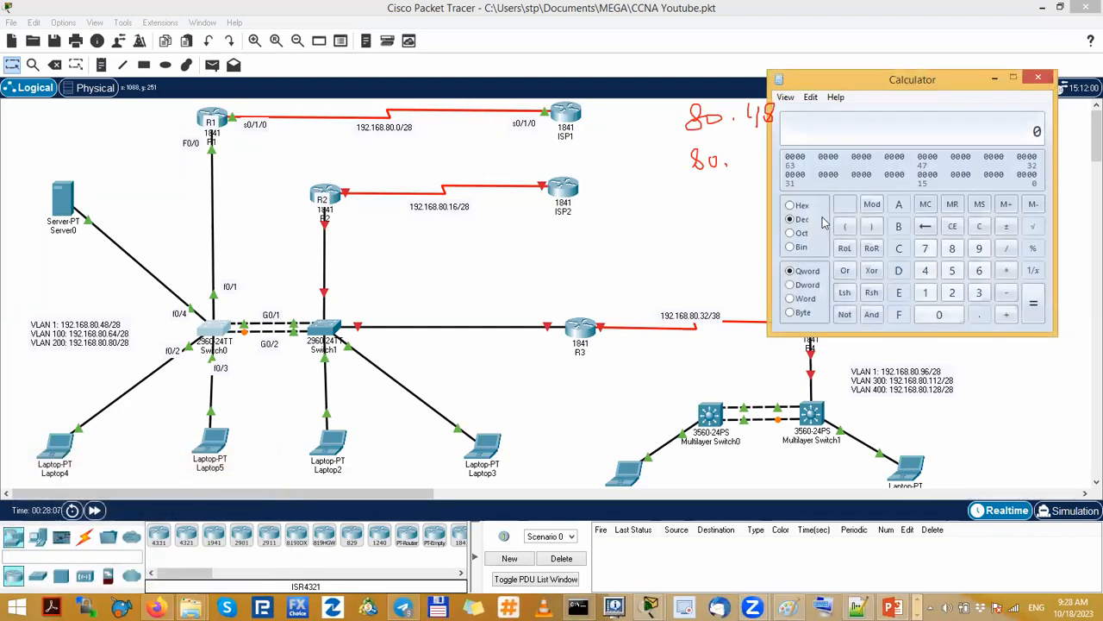
pyautogui.moveTo(907, 81); pyautogui.dragTo(365, 242)
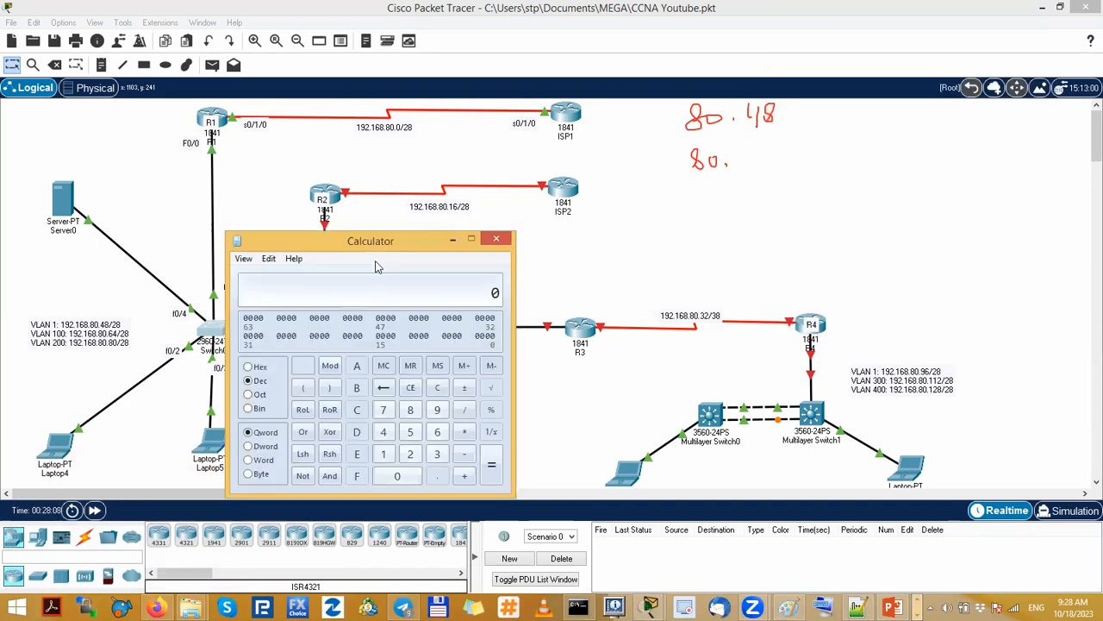
# - Switch Calculator to Scientific mode and add 48 and 16
pyautogui.click(384, 433)
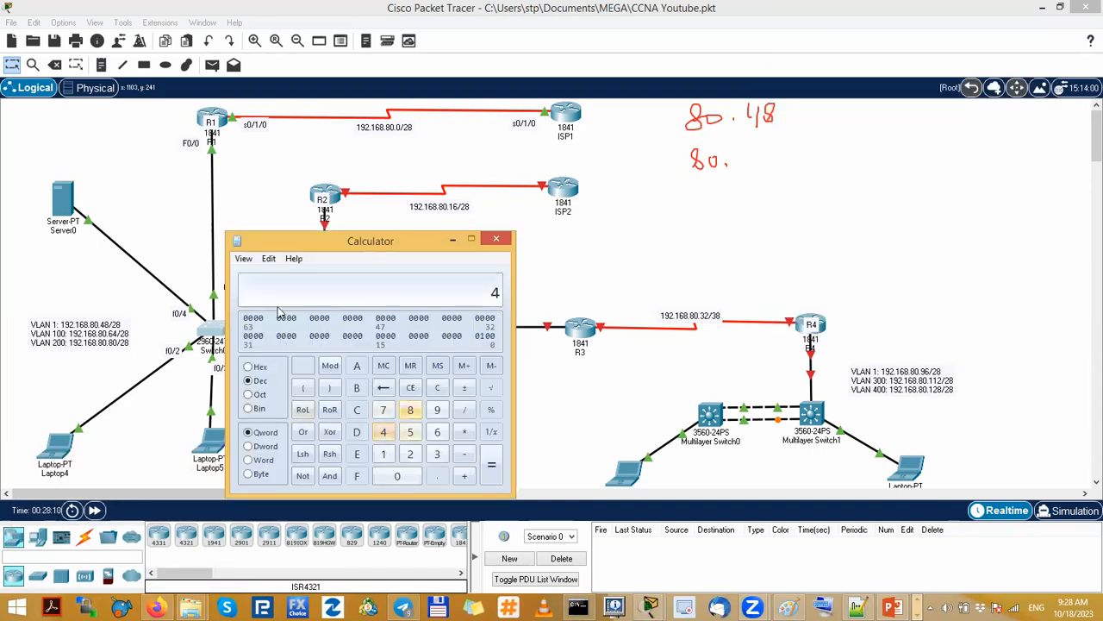
pyautogui.click(244, 258)
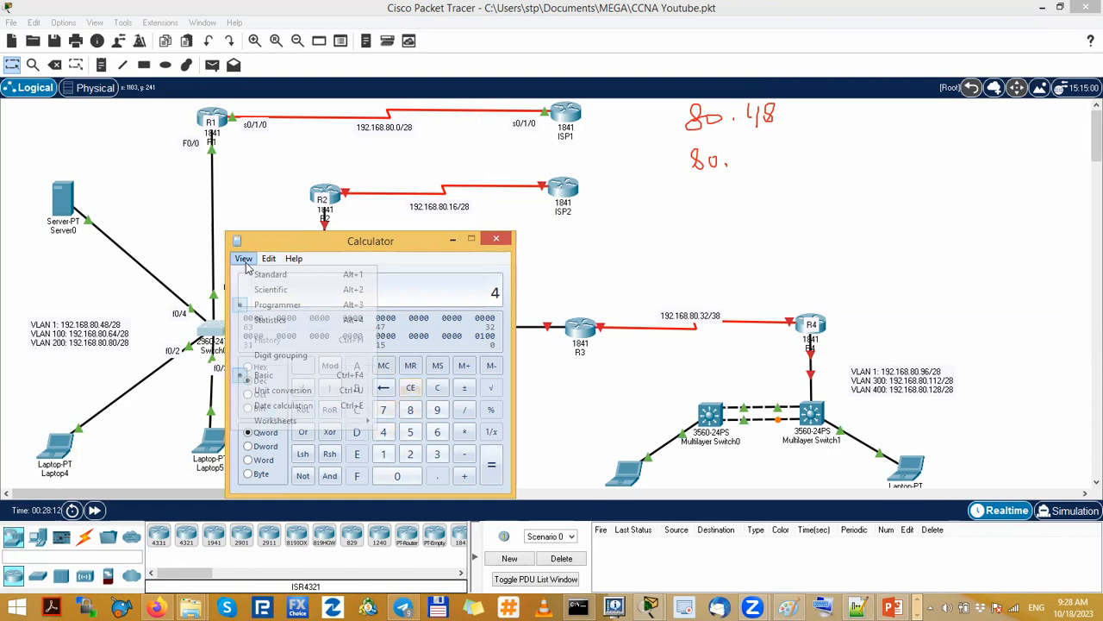
pyautogui.click(272, 294)
pyautogui.click(384, 386)
pyautogui.click(410, 363)
pyautogui.click(465, 431)
pyautogui.click(384, 407)
pyautogui.click(437, 386)
pyautogui.click(492, 420)
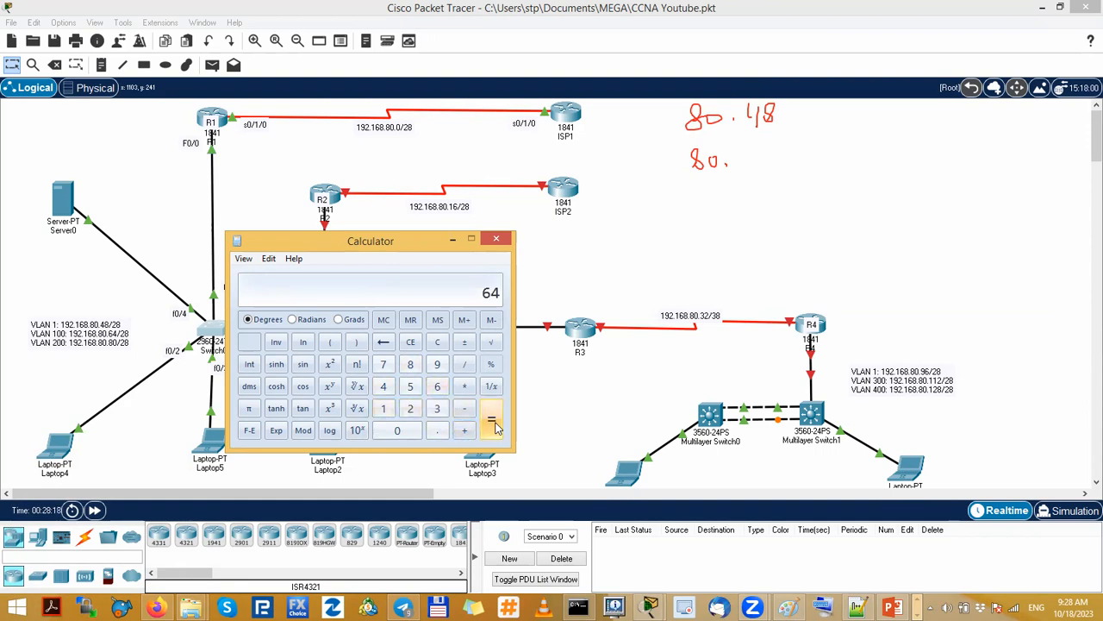
# - Handwrite 64 after 80. and extend the 80.48 line into the range 80.48 – 80.63 with the on-screen pen
pyautogui.click(1027, 208)
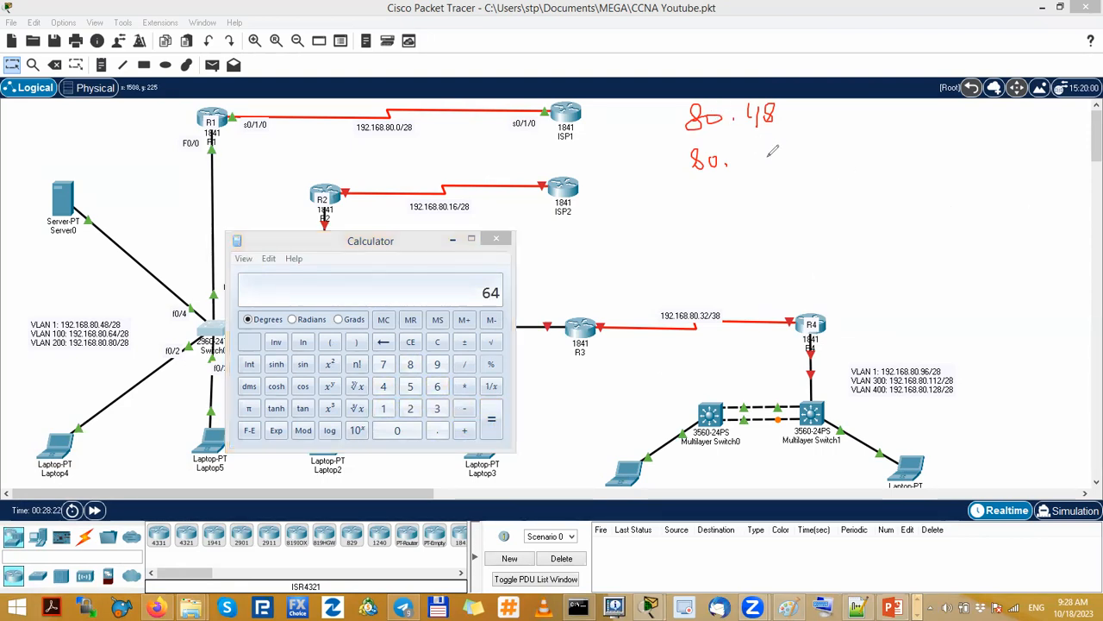
pyautogui.moveTo(761, 145)
pyautogui.mouseDown()
pyautogui.moveTo(753, 158)
pyautogui.moveTo(780, 158)
pyautogui.mouseUp()
pyautogui.moveTo(791, 113)
pyautogui.mouseDown()
pyautogui.moveTo(838, 119)
pyautogui.moveTo(849, 108)
pyautogui.mouseUp()
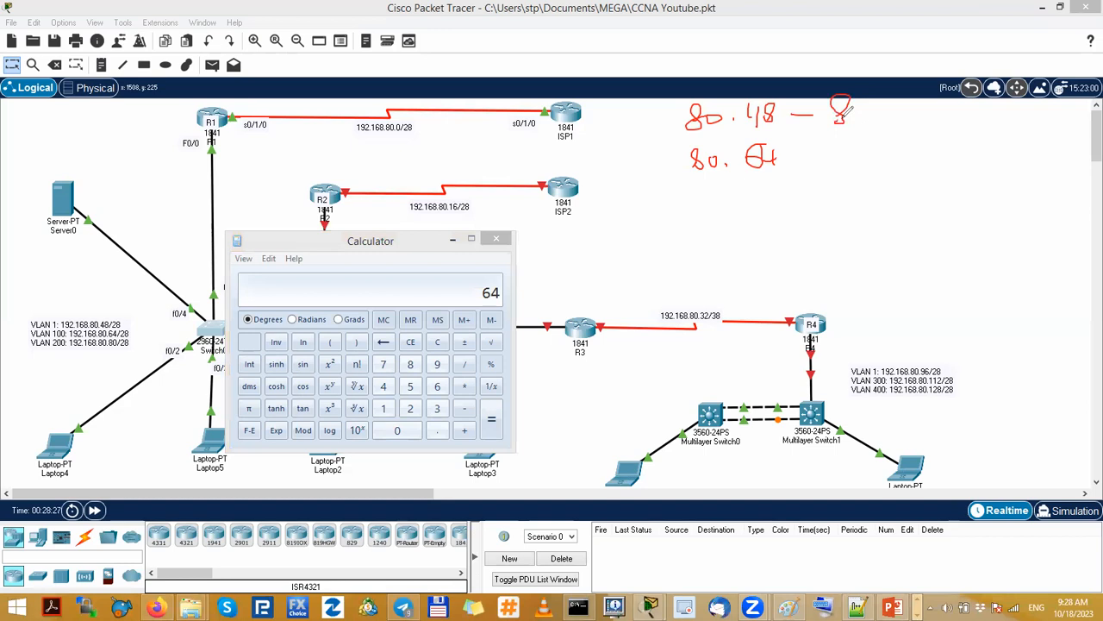
pyautogui.moveTo(868, 101)
pyautogui.mouseDown()
pyautogui.moveTo(859, 114)
pyautogui.moveTo(871, 103)
pyautogui.moveTo(914, 118)
pyautogui.moveTo(906, 125)
pyautogui.mouseUp()
pyautogui.click(882, 115)
pyautogui.hotkey('ctrl', 'z')
pyautogui.moveTo(898, 94); pyautogui.dragTo(891, 113)
pyautogui.moveTo(913, 96)
pyautogui.mouseDown()
pyautogui.moveTo(926, 110)
pyautogui.moveTo(907, 120)
pyautogui.mouseUp()
# - Bracket the handwritten 80.48 – 80.63 range and write 80.62 above it
pyautogui.moveTo(680, 98); pyautogui.dragTo(681, 138)
pyautogui.moveTo(916, 84); pyautogui.dragTo(942, 126)
pyautogui.moveTo(826, 35)
pyautogui.mouseDown()
pyautogui.moveTo(839, 50)
pyautogui.moveTo(901, 49)
pyautogui.mouseUp()
pyautogui.click(853, 58)
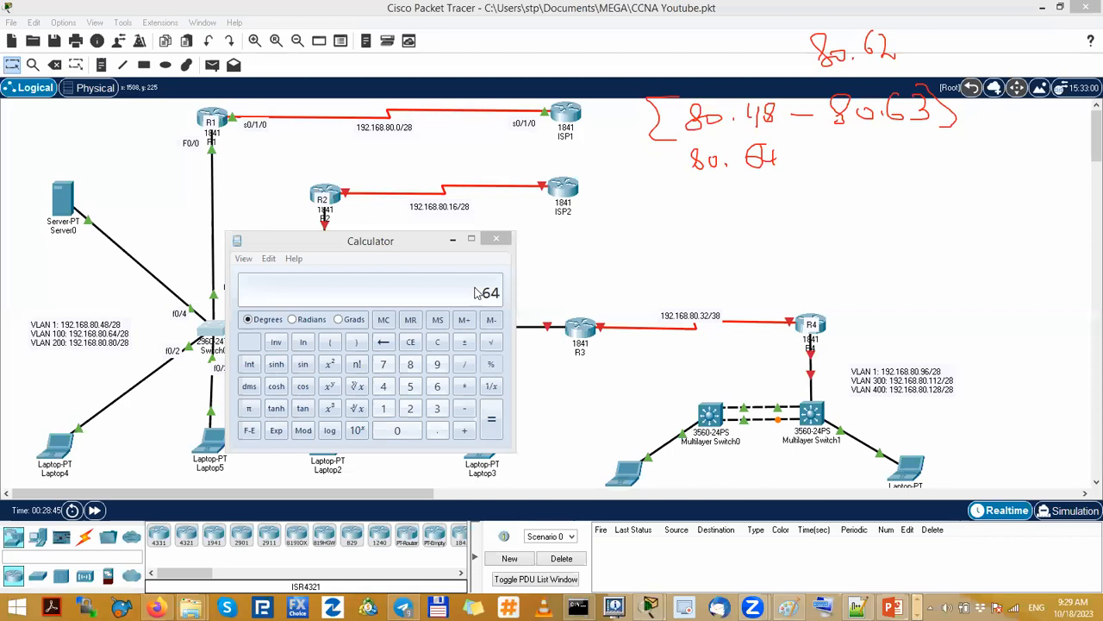
# - Minimize Calculator and assign 192.168.80.62 with mask 255.255.255.240 to interface vlan 1 in Switch0's command line
pyautogui.click(453, 239)
pyautogui.click(221, 336)
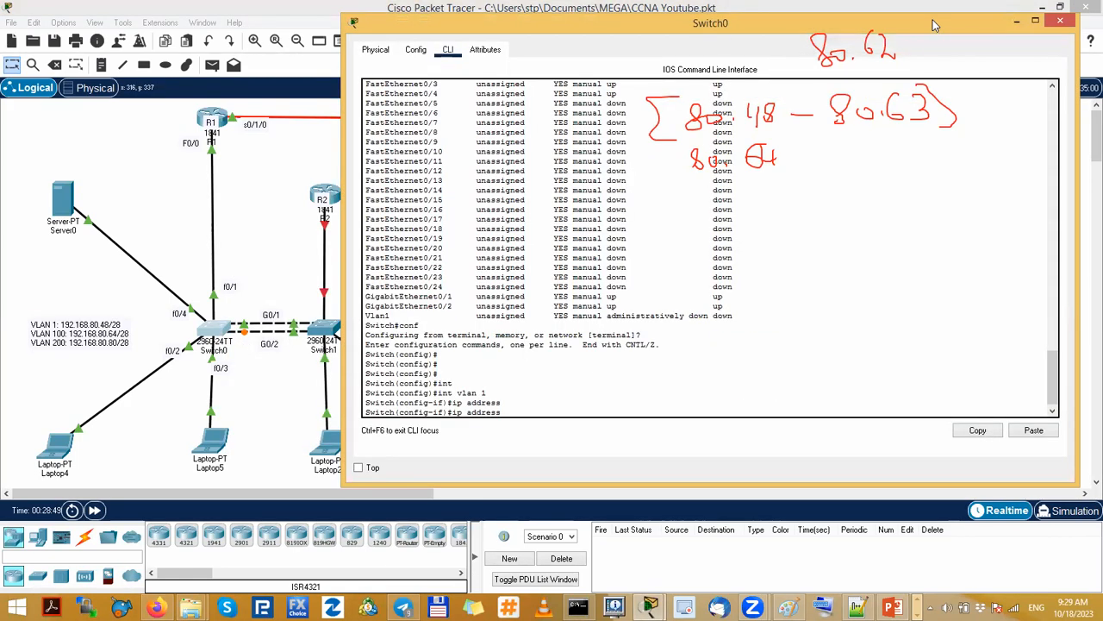
pyautogui.moveTo(933, 20); pyautogui.dragTo(616, 14)
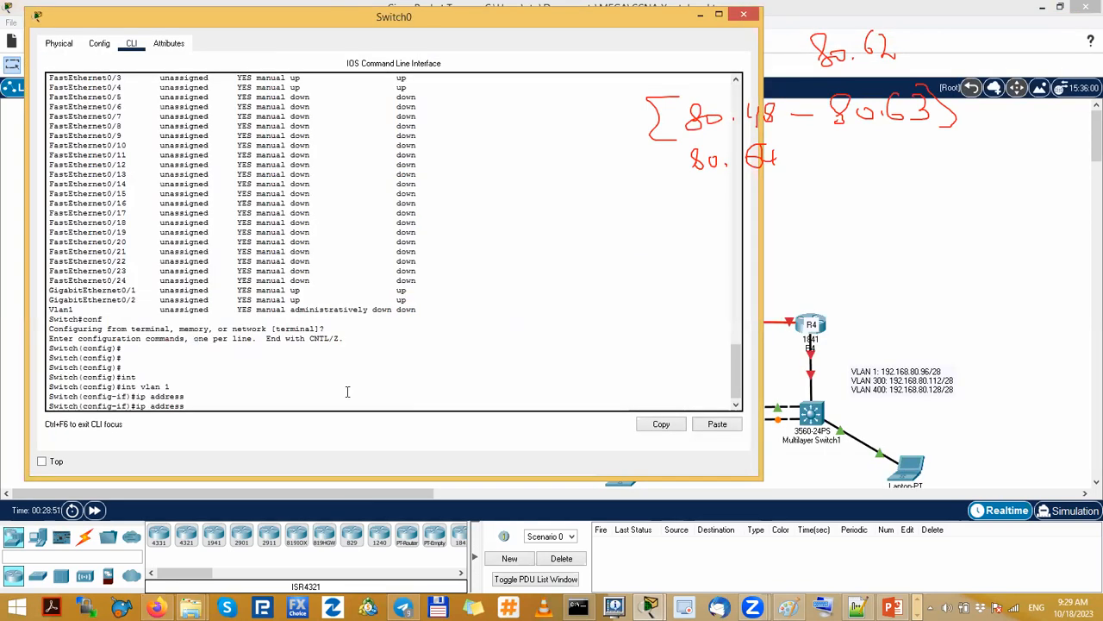
pyautogui.write('192.168.8')
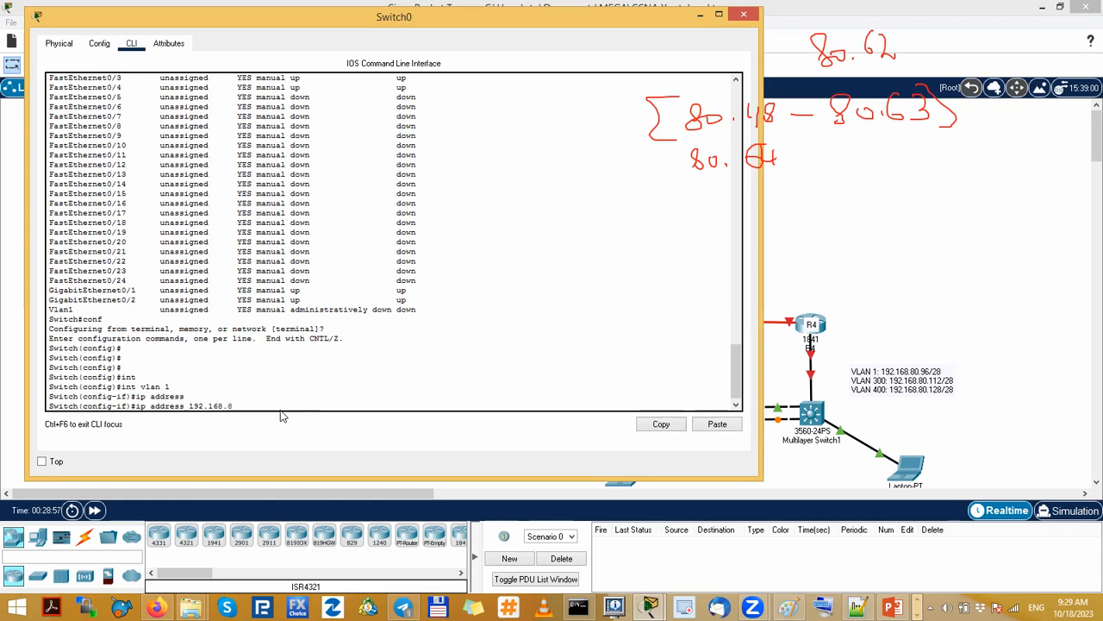
pyautogui.write('0.62 255.')
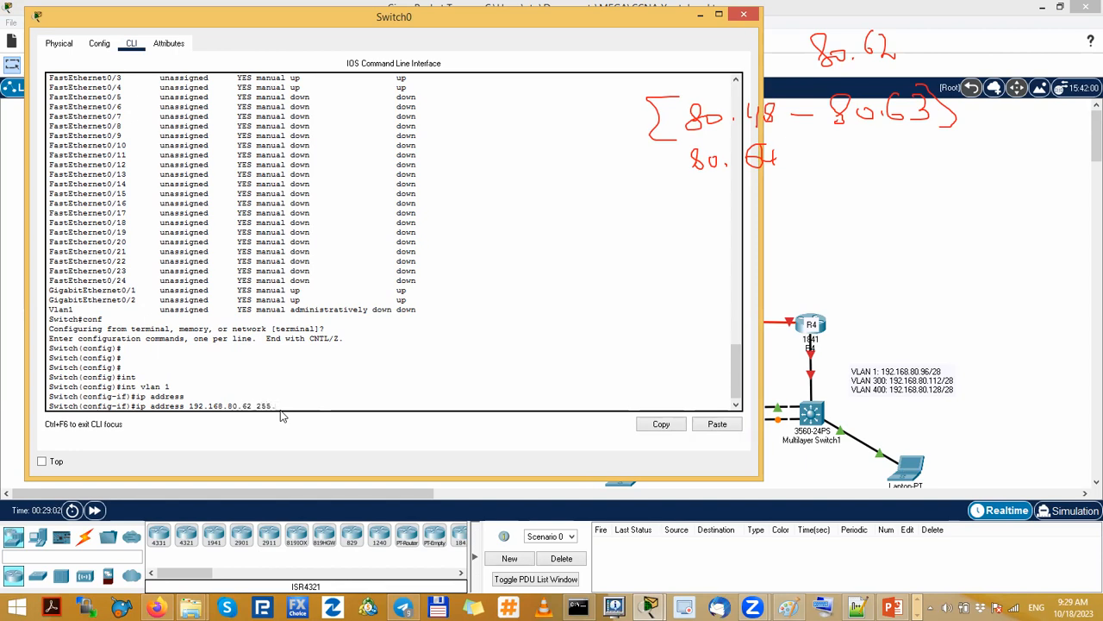
pyautogui.write('255.255.240')
pyautogui.press('Return')
# - Enable Switch0's VLAN 1 interface with no shutdown
pyautogui.write('no shutdown')
pyautogui.press('Return')
pyautogui.press('Return')
pyautogui.press('Return')
pyautogui.press('Return')
pyautogui.press('Return')
pyautogui.press('Return')
# - List Switch0's interfaces with do show ip int brief, check the Vlan1 row's status, and minimize the window
pyautogui.write('do show ip int brief')
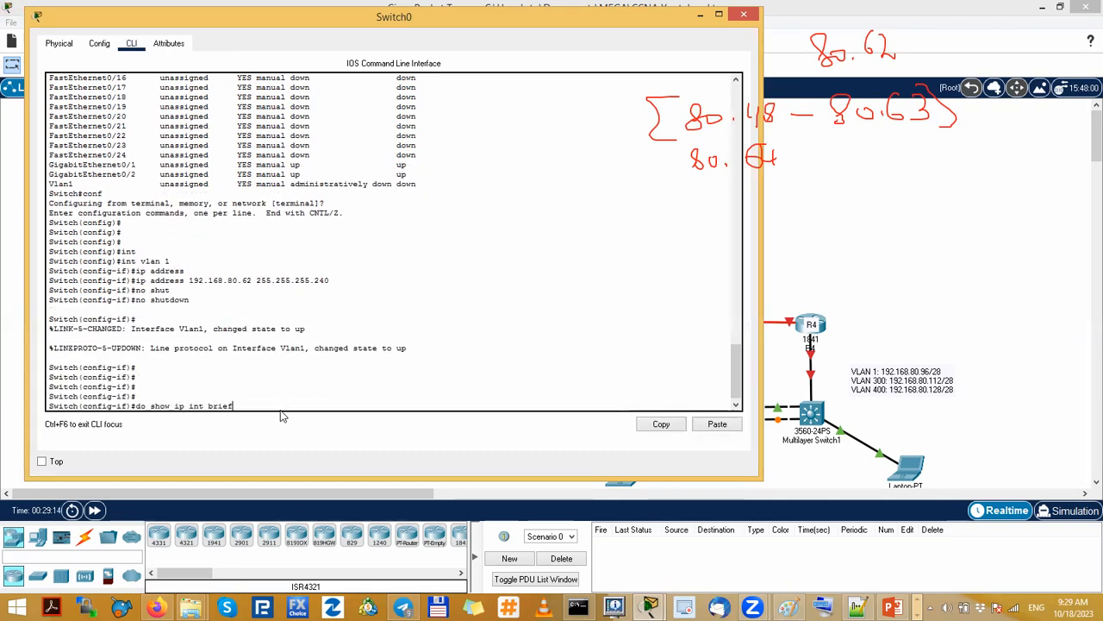
pyautogui.press('Return')
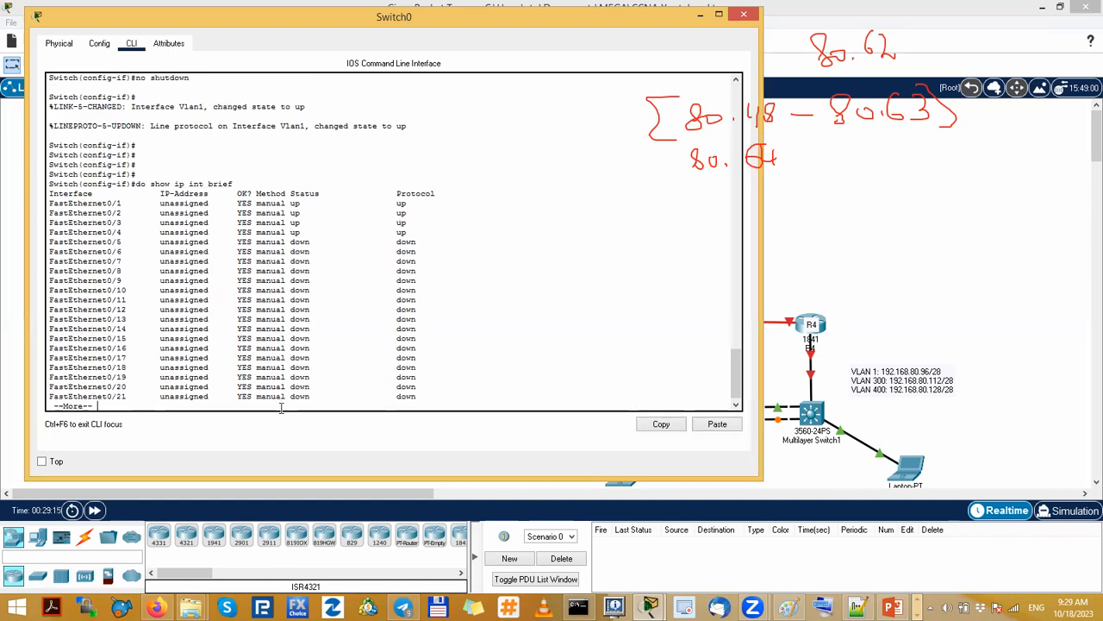
pyautogui.press('space')
pyautogui.moveTo(195, 396); pyautogui.dragTo(397, 396)
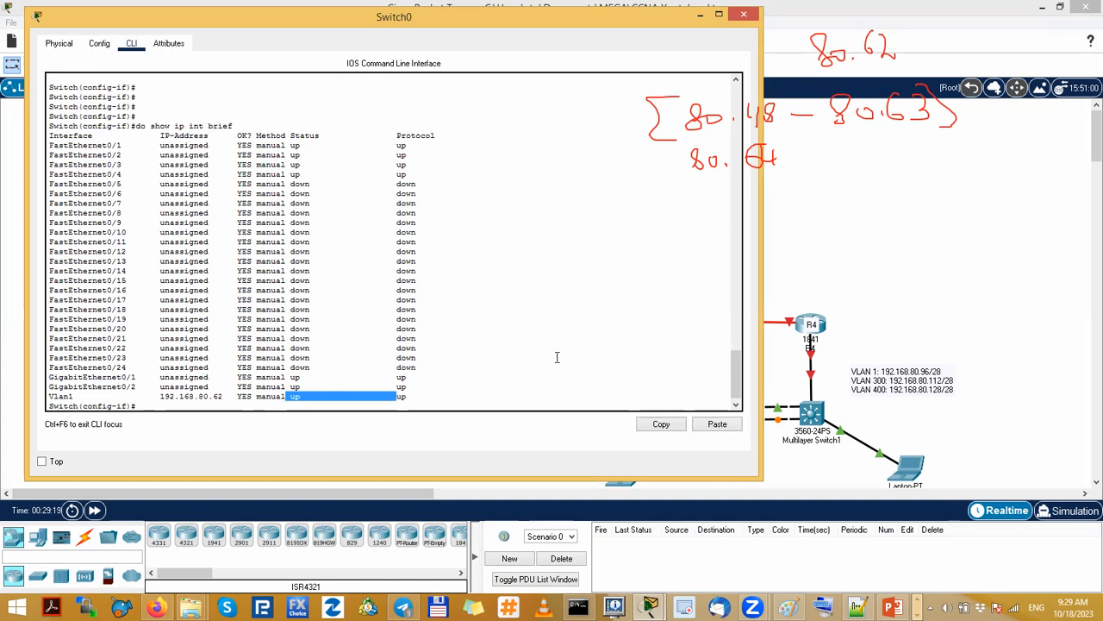
pyautogui.click(698, 15)
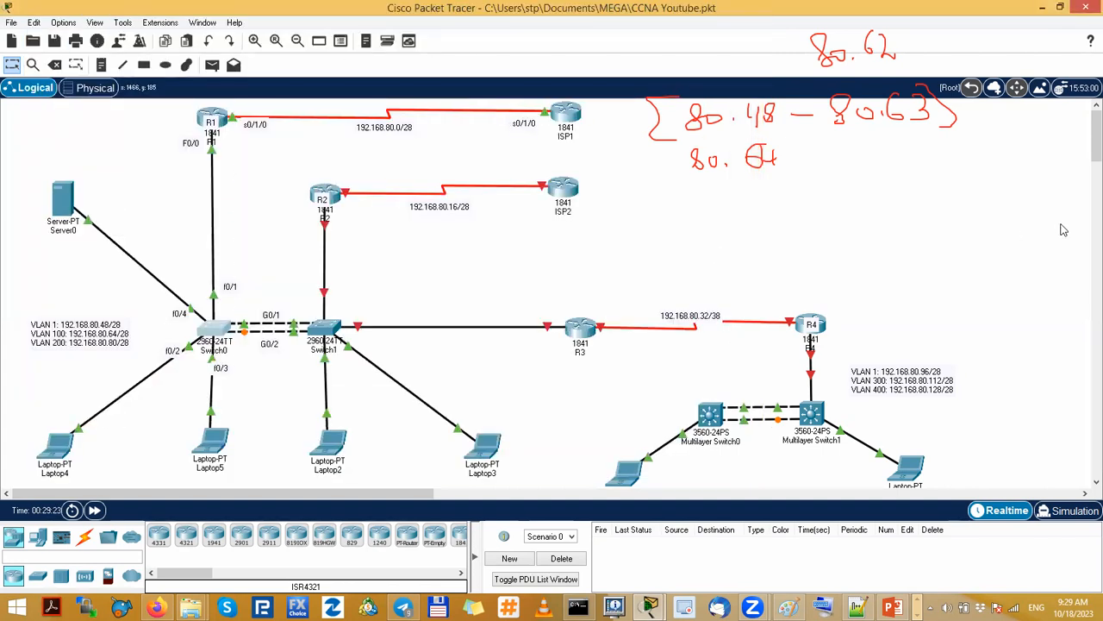
# - Mark the VLAN 200, VLAN 100 and VLAN 1 subnets in the note beside Switch0 with the on-screen pen
pyautogui.click(989, 231)
pyautogui.moveTo(90, 330)
pyautogui.mouseDown()
pyautogui.moveTo(122, 329)
pyautogui.moveTo(127, 346)
pyautogui.mouseUp()
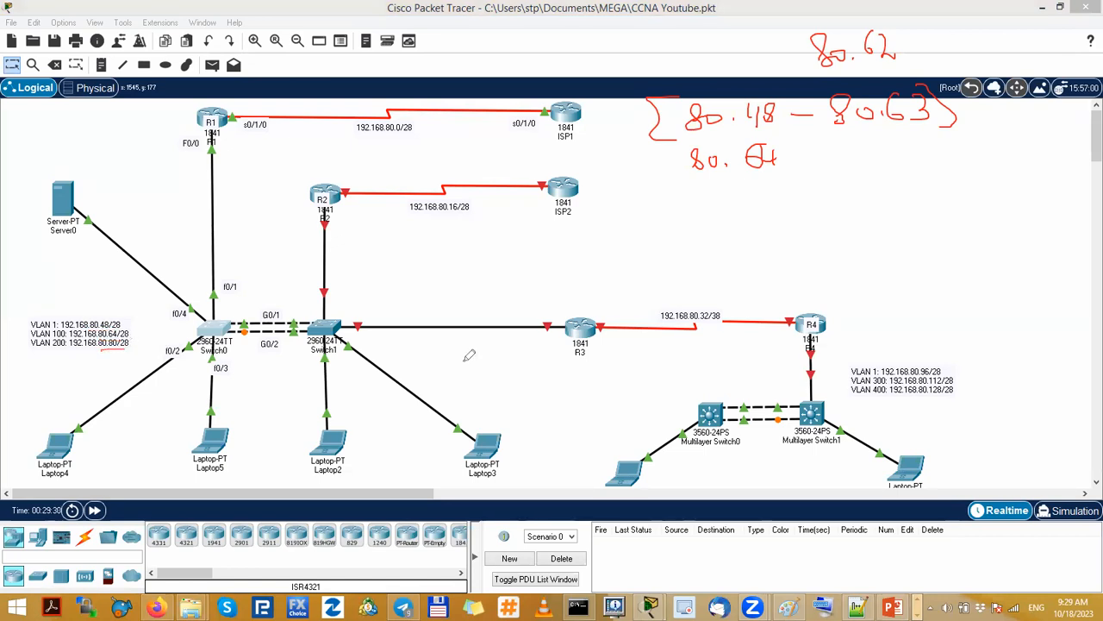
pyautogui.moveTo(888, 381); pyautogui.dragTo(935, 380)
pyautogui.moveTo(849, 15)
pyautogui.mouseDown()
pyautogui.moveTo(552, 99)
pyautogui.moveTo(970, 11)
pyautogui.moveTo(866, 3)
pyautogui.mouseUp()
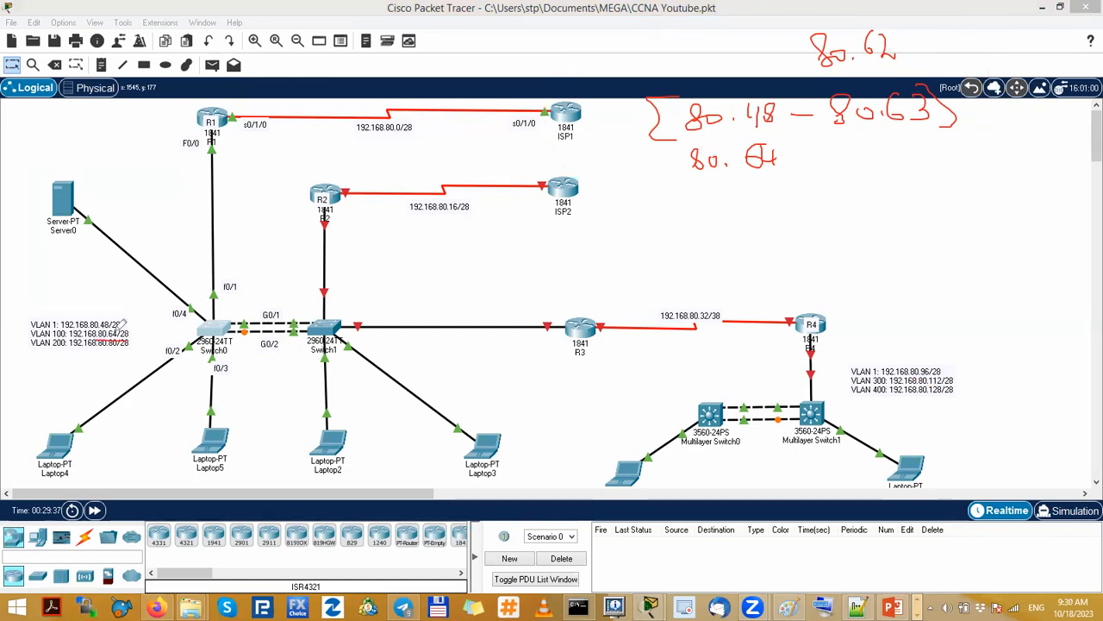
pyautogui.moveTo(824, 73)
pyautogui.mouseDown()
pyautogui.moveTo(875, 10)
pyautogui.moveTo(828, 75)
pyautogui.mouseUp()
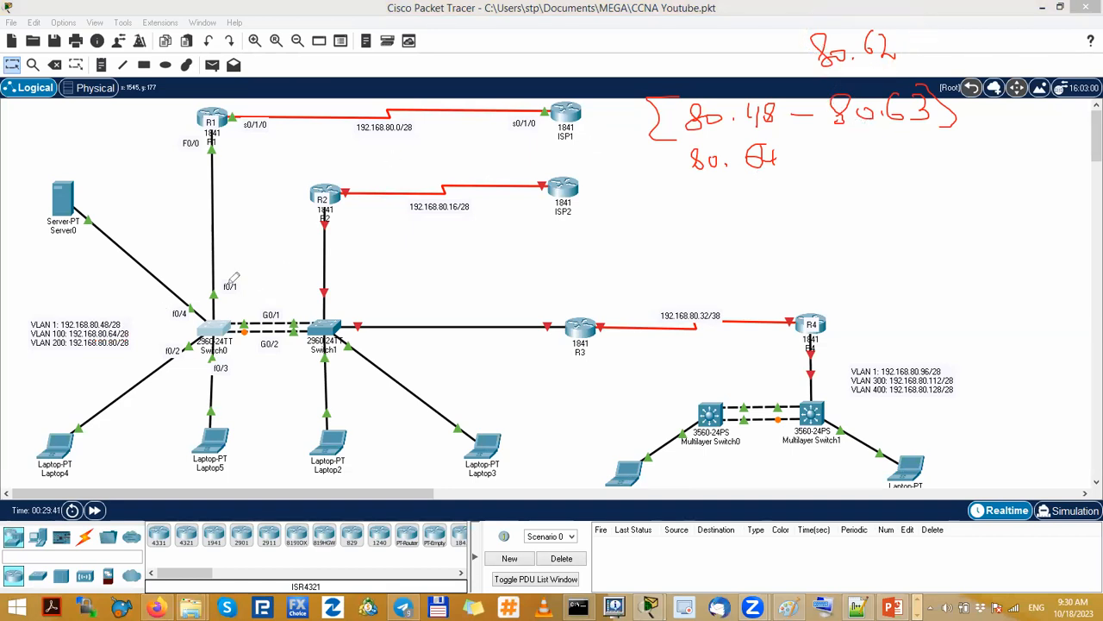
pyautogui.moveTo(110, 316)
pyautogui.mouseDown()
pyautogui.moveTo(129, 321)
pyautogui.moveTo(121, 312)
pyautogui.mouseUp()
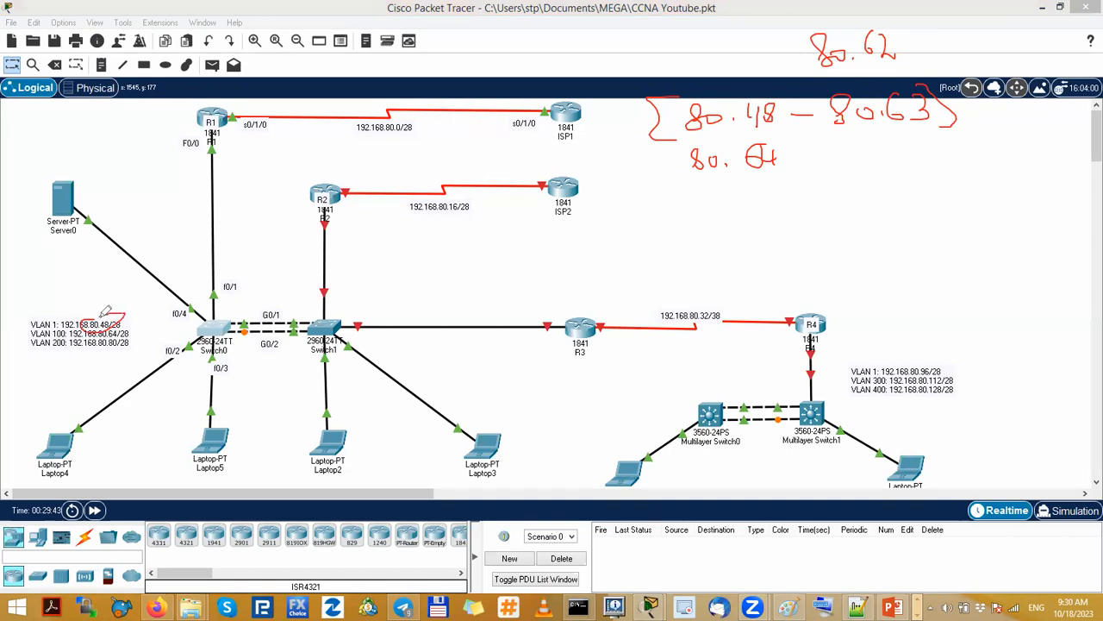
pyautogui.moveTo(831, 11)
pyautogui.mouseDown()
pyautogui.moveTo(812, 72)
pyautogui.moveTo(817, 17)
pyautogui.moveTo(793, 42)
pyautogui.mouseUp()
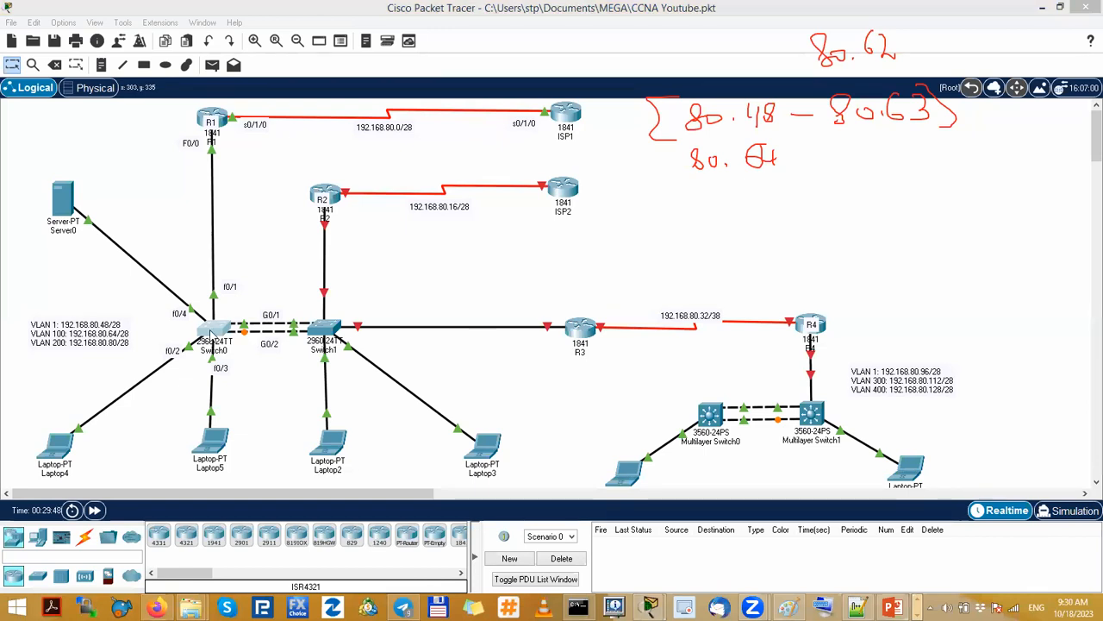
# - Reopen Switch0's command line and leave configuration mode with the end command
pyautogui.click(212, 332)
pyautogui.press('Return')
pyautogui.press('Return')
pyautogui.press('Return')
pyautogui.press('Return')
pyautogui.press('Return')
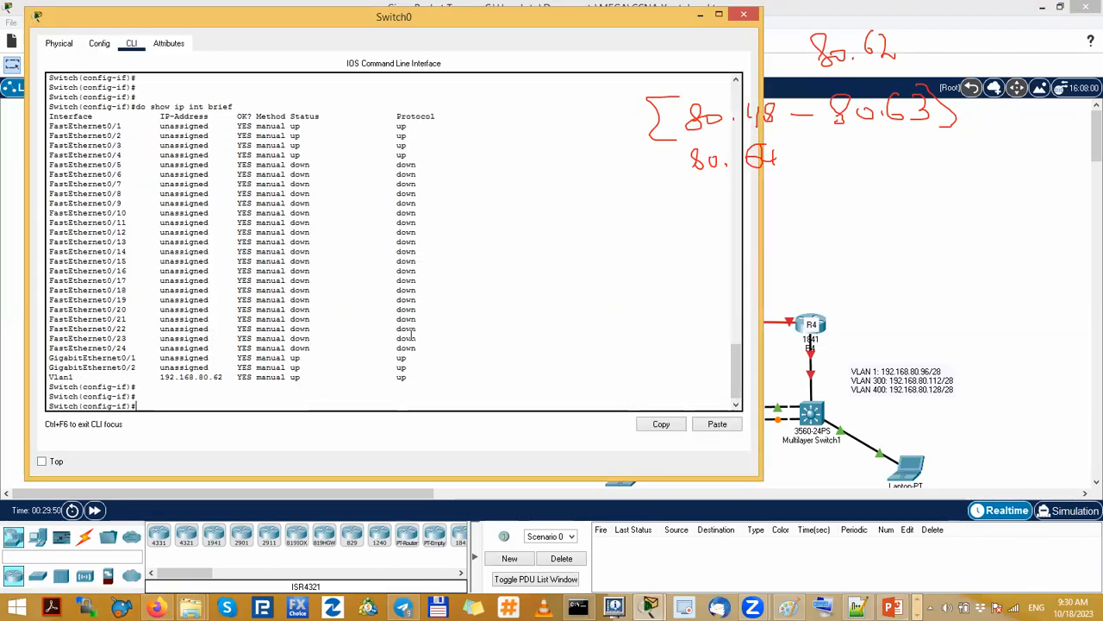
pyautogui.write('end')
pyautogui.press('Return')
pyautogui.press('Return')
pyautogui.press('Return')
pyautogui.press('Return')
pyautogui.press('Return')
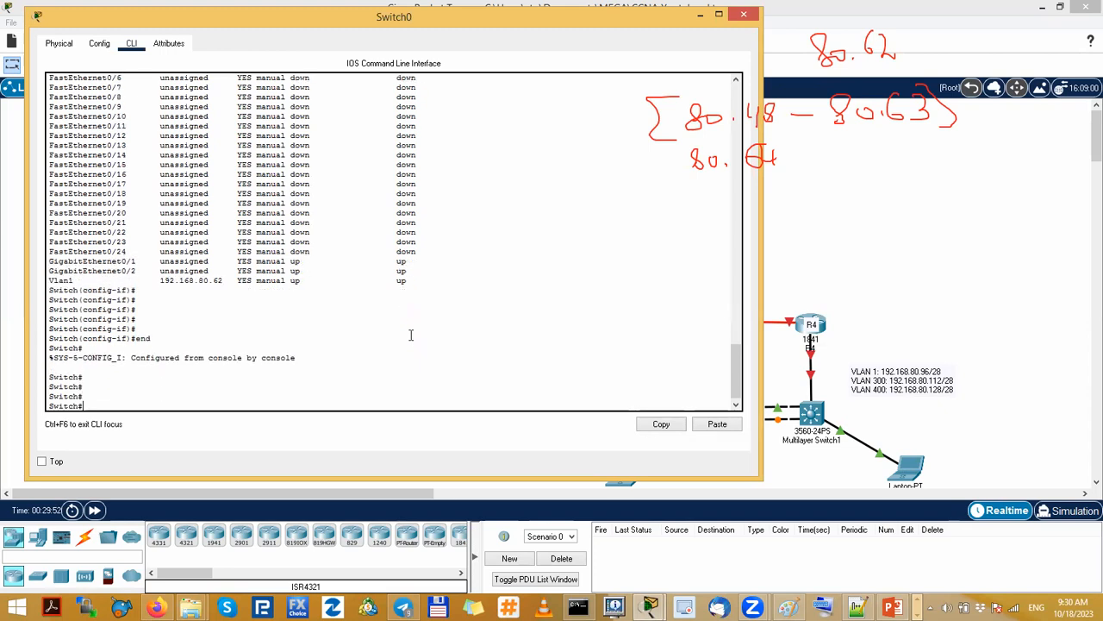
# - Save Switch0's configuration with the wr command
pyautogui.write('wr')
pyautogui.press('Return')
pyautogui.press('Return')
pyautogui.press('Return')
pyautogui.press('Return')
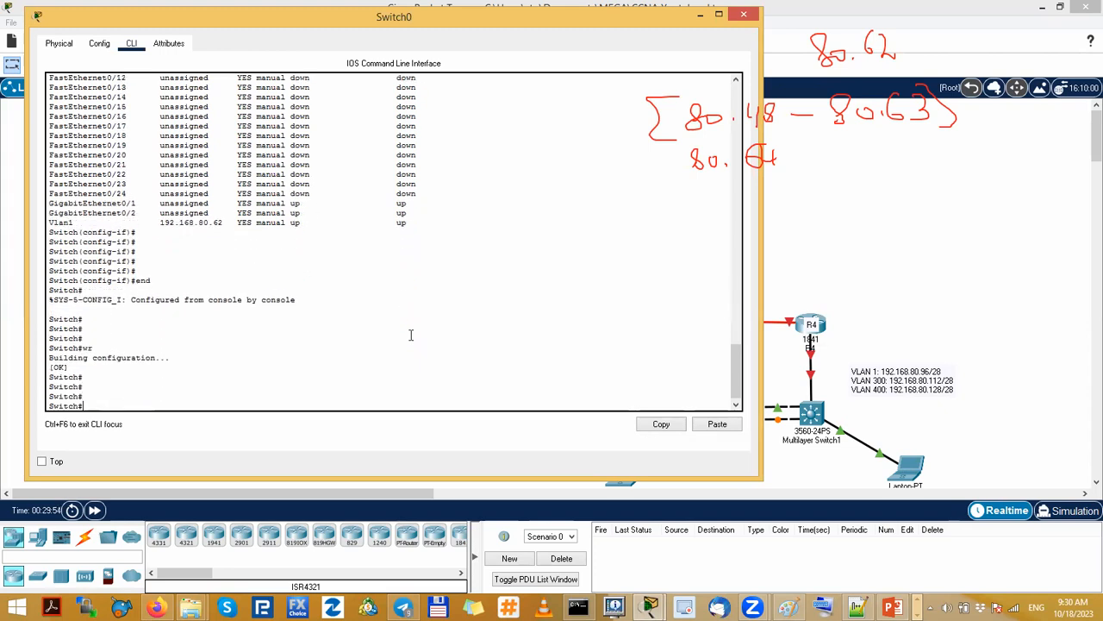
# - Close the Switch0 window and clear the handwritten address notes from the topology
pyautogui.click(743, 14)
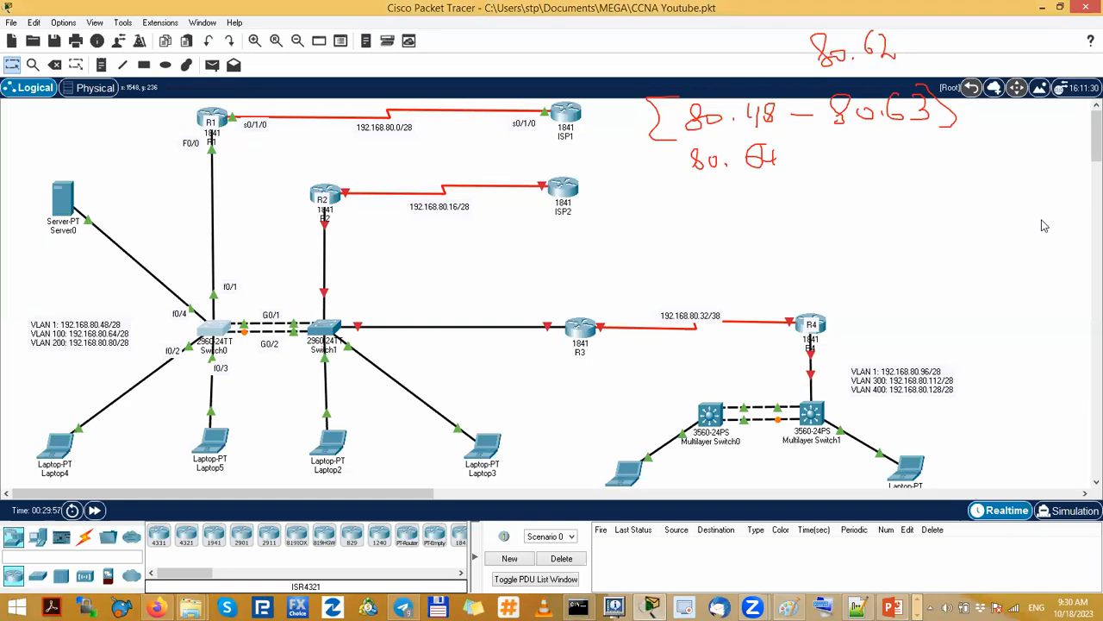
pyautogui.click(1022, 399)
pyautogui.click(898, 270)
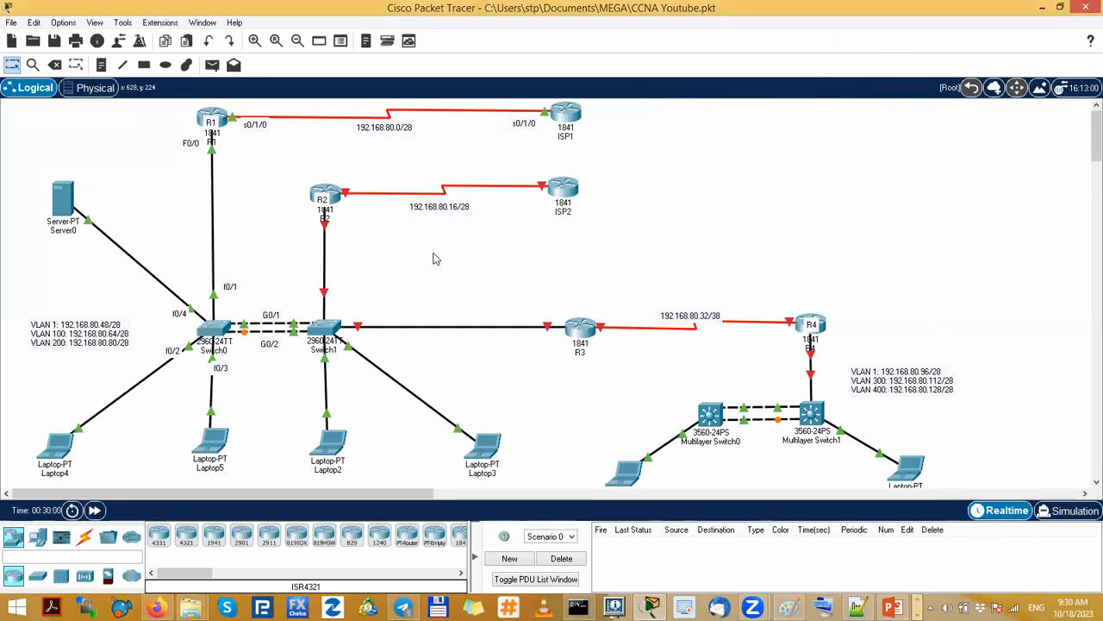
pyautogui.moveTo(168, 169); pyautogui.dragTo(266, 91)
pyautogui.moveTo(518, 149); pyautogui.dragTo(612, 93)
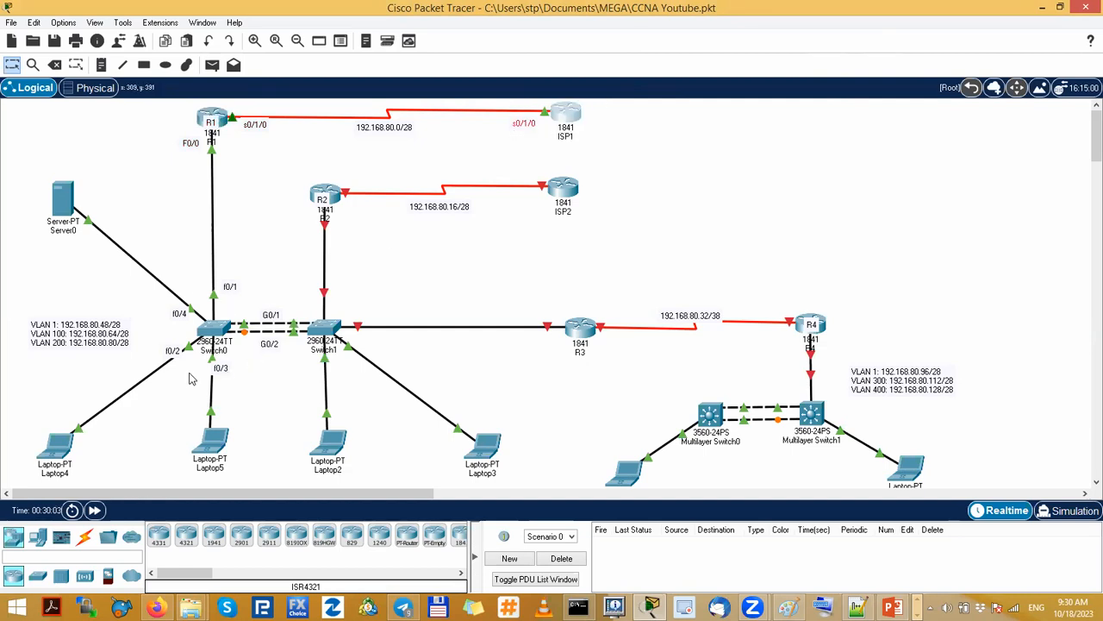
pyautogui.moveTo(135, 361); pyautogui.dragTo(264, 246)
pyautogui.click(429, 276)
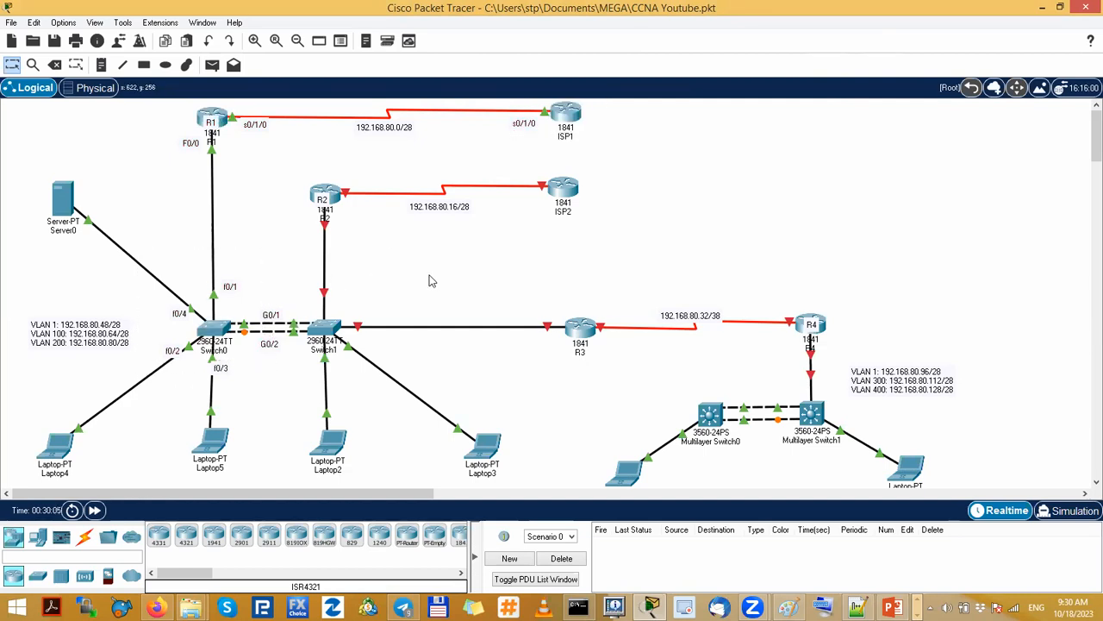
pyautogui.moveTo(289, 366); pyautogui.dragTo(401, 268)
pyautogui.click(473, 315)
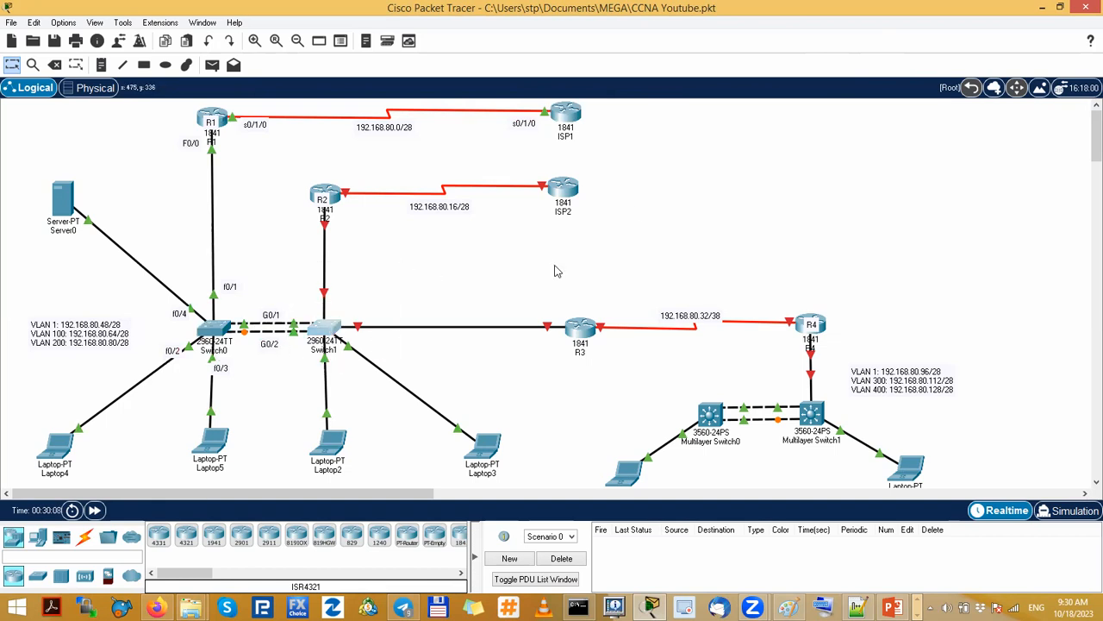
# - Open Switch1's command line, place its window clear of the switches, and enter privileged mode with enable
pyautogui.click(323, 334)
pyautogui.moveTo(524, 60); pyautogui.dragTo(745, 9)
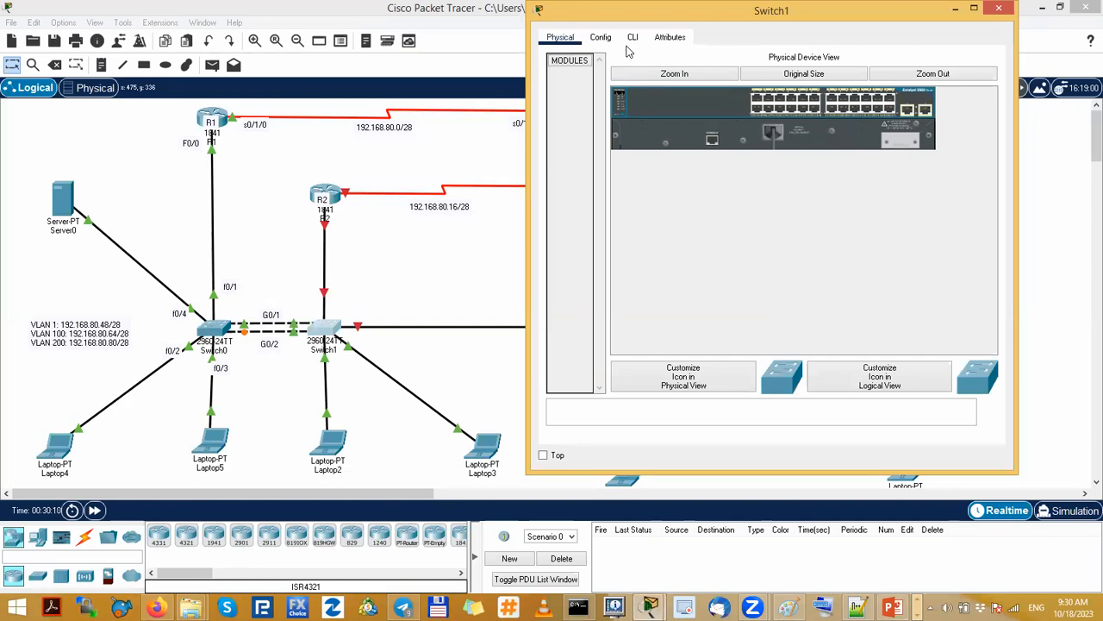
pyautogui.click(632, 39)
pyautogui.press('Return')
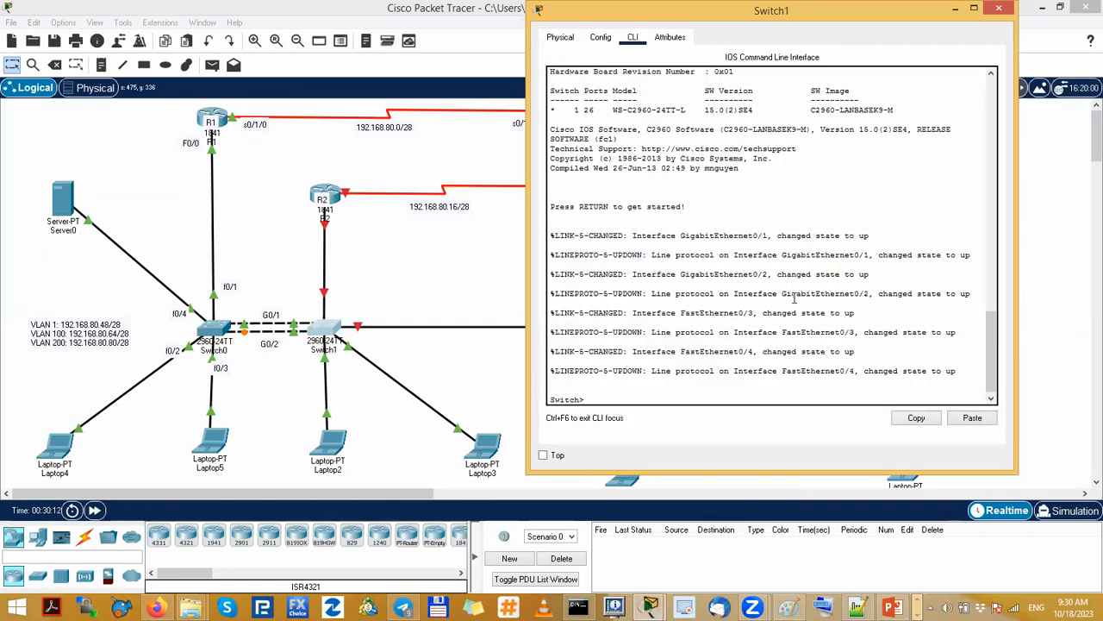
pyautogui.write('en')
pyautogui.press('Tab')
pyautogui.press('Return')
pyautogui.press('Return')
pyautogui.press('Return')
# - Try to enter configuration mode on Switch1 with the abbreviated command con
pyautogui.write('con')
pyautogui.press('Tab')
pyautogui.press('Return')
pyautogui.press('Return')
pyautogui.press('Return')
pyautogui.press('Return')
pyautogui.press('Return')
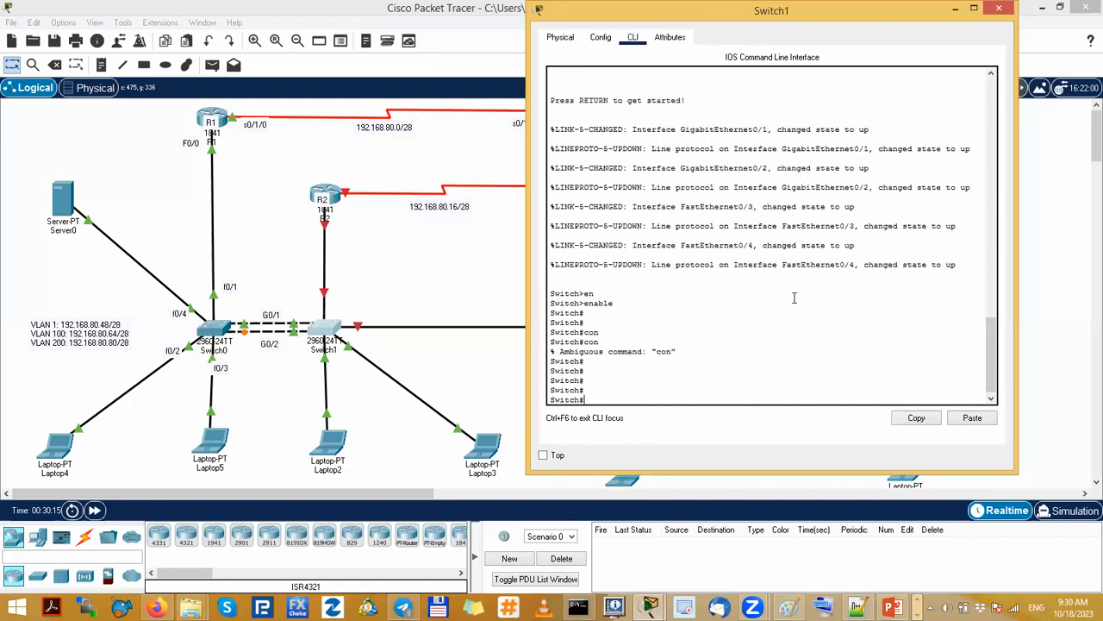
# - Retry entering configuration mode on Switch1 with the abbreviated command con
pyautogui.write('con')
pyautogui.press('Tab')
pyautogui.press('Return')
pyautogui.press('Return')
# - Enter Switch1's global configuration mode with conf, accepting the default terminal source
pyautogui.write('c')
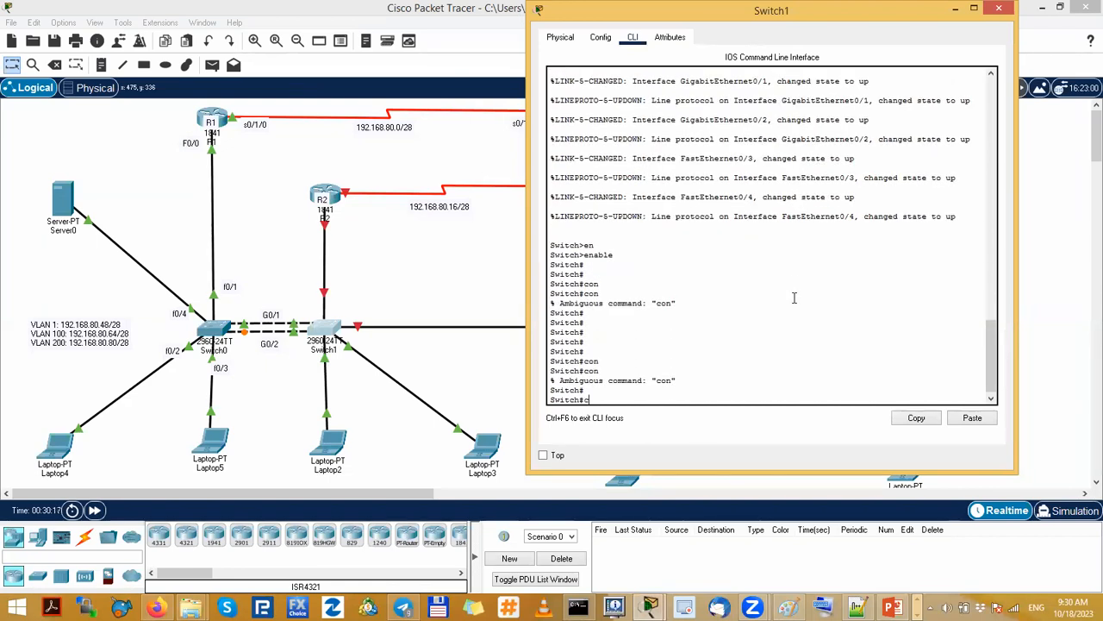
pyautogui.write('onf')
pyautogui.press('Return')
pyautogui.press('Return')
pyautogui.press('Return')
pyautogui.press('Return')
pyautogui.press('Return')
pyautogui.press('Return')
pyautogui.press('Return')
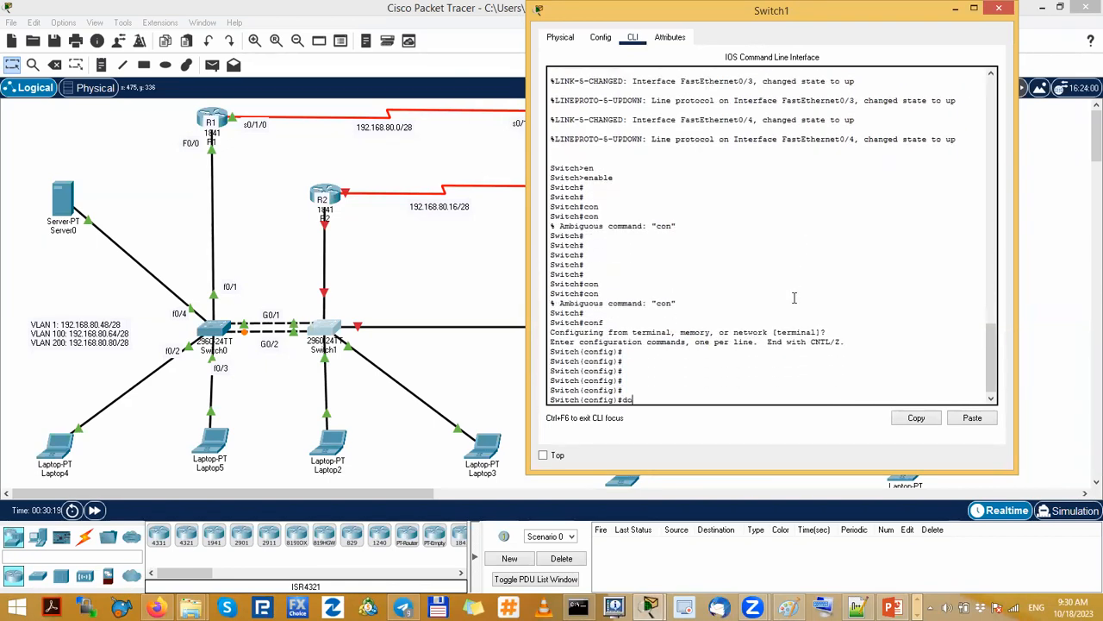
# - List Switch1's interfaces with do show ip int brief and check the Vlan1 entry
pyautogui.write('do show ip int brief')
pyautogui.press('Return')
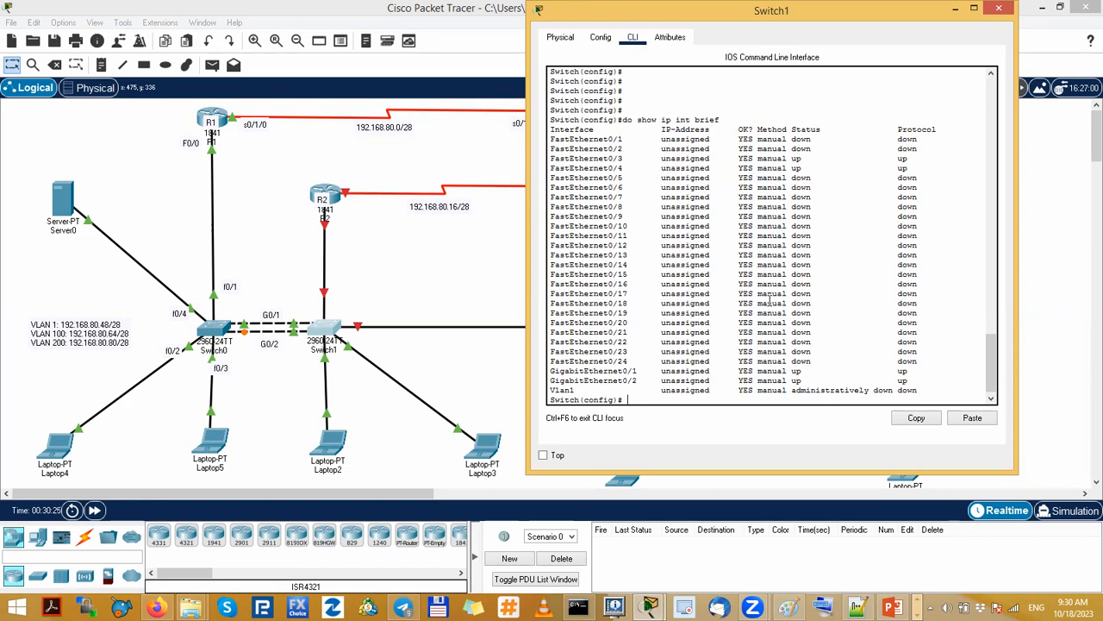
pyautogui.moveTo(551, 389); pyautogui.dragTo(591, 389)
pyautogui.click(642, 387)
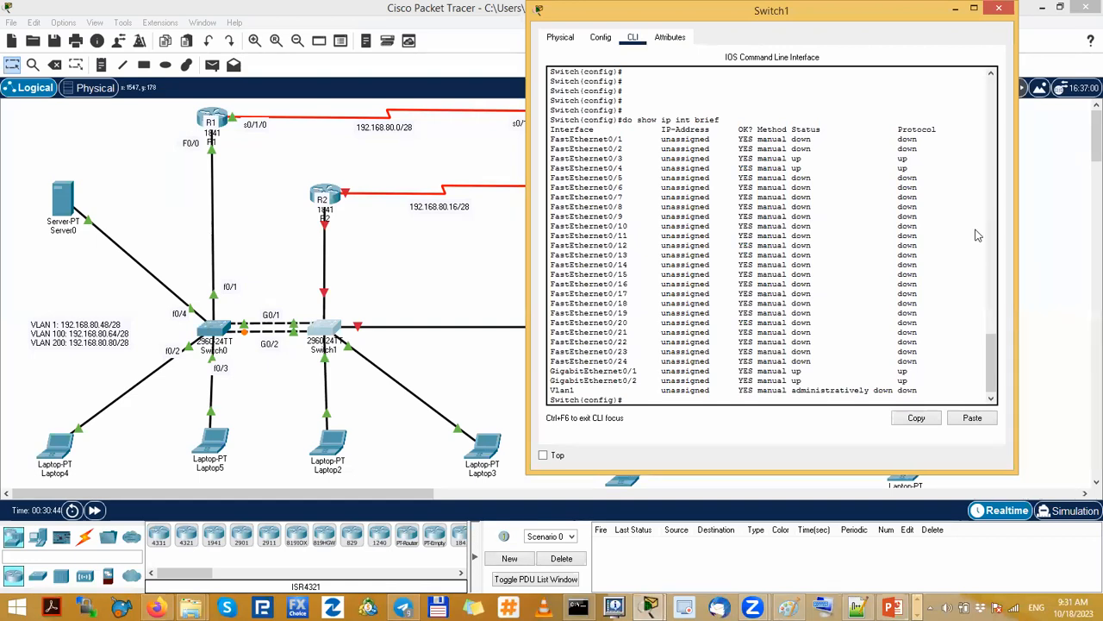
# - Mark the VLAN 1 subnet, R1's F0/0, Switch0 and Switch1 on the topology with the pen to review the address plan
pyautogui.hotkey('ctrl', '2')
pyautogui.moveTo(112, 317); pyautogui.dragTo(117, 329)
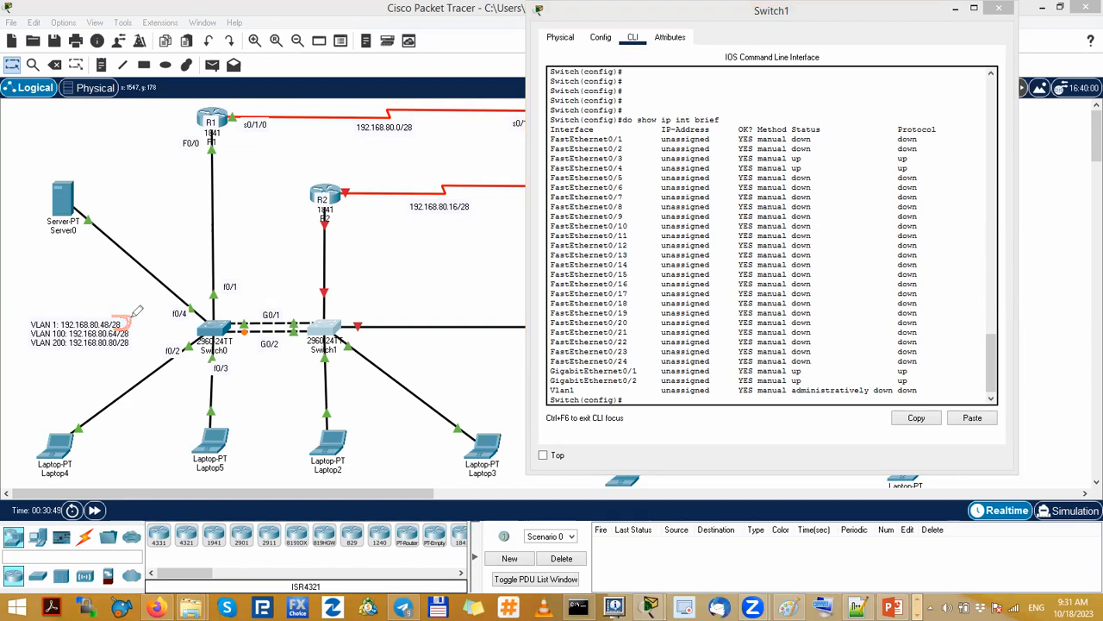
pyautogui.moveTo(218, 131); pyautogui.dragTo(188, 140)
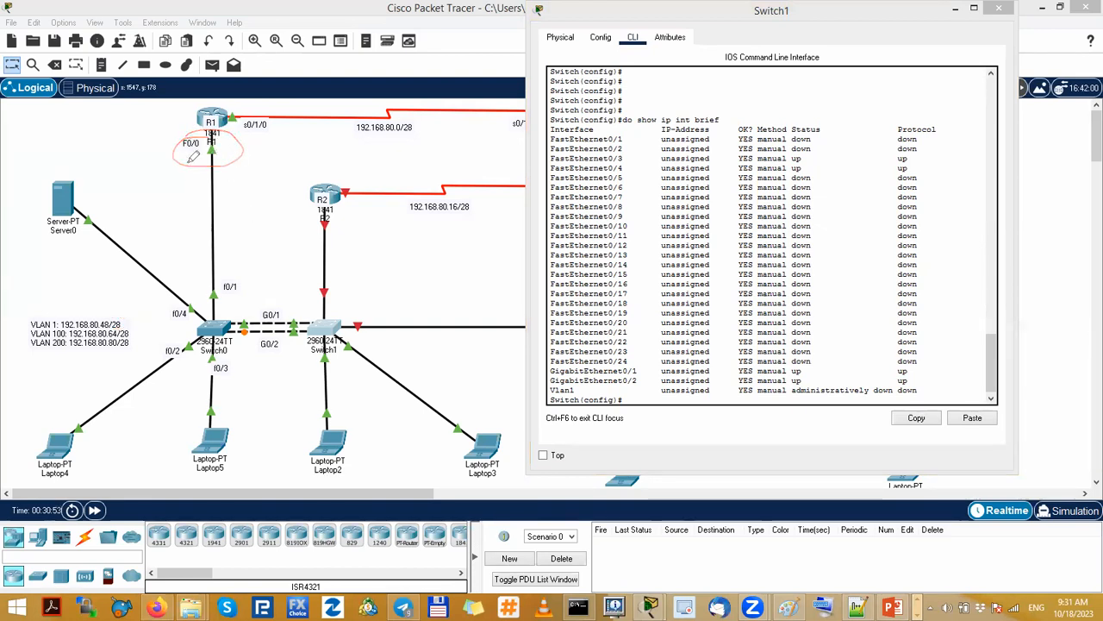
pyautogui.moveTo(216, 316)
pyautogui.mouseDown()
pyautogui.moveTo(197, 340)
pyautogui.moveTo(206, 304)
pyautogui.mouseUp()
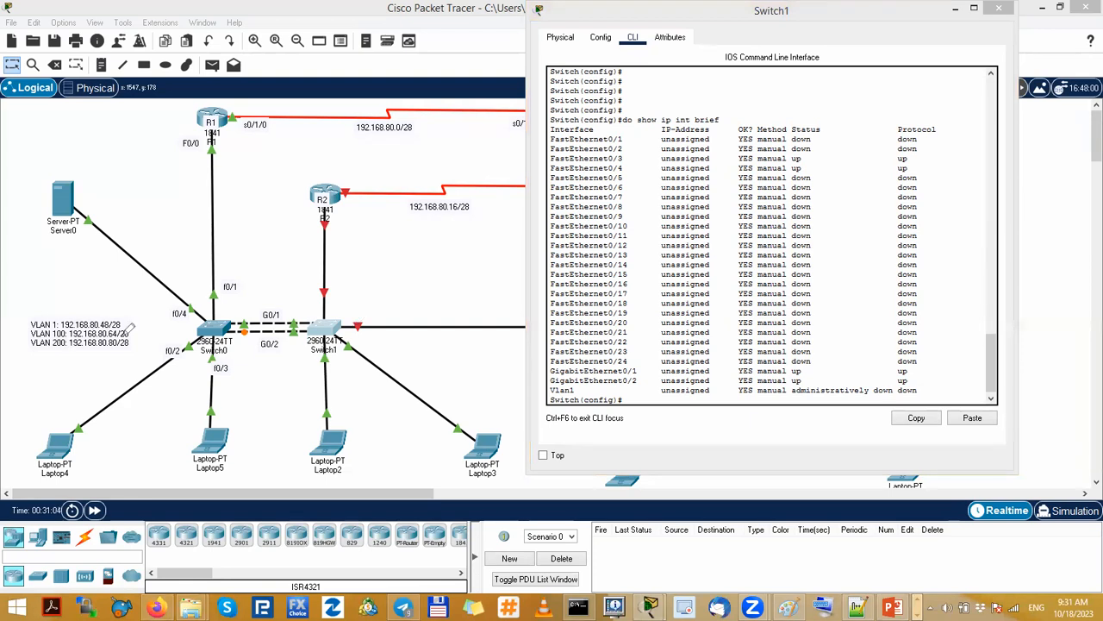
pyautogui.moveTo(232, 308); pyautogui.dragTo(246, 315)
pyautogui.moveTo(338, 310); pyautogui.dragTo(346, 303)
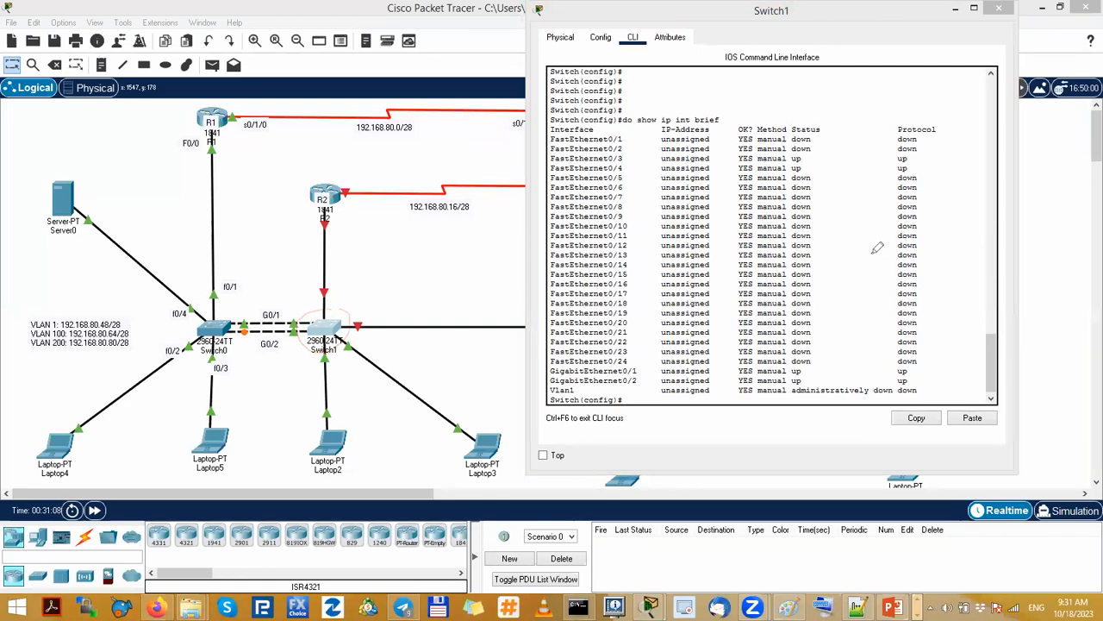
# - Return to Switch1's command line and enter interface configuration for VLAN 1 with int vlan 1
pyautogui.click(696, 309)
pyautogui.press('Return')
pyautogui.press('Return')
pyautogui.press('Return')
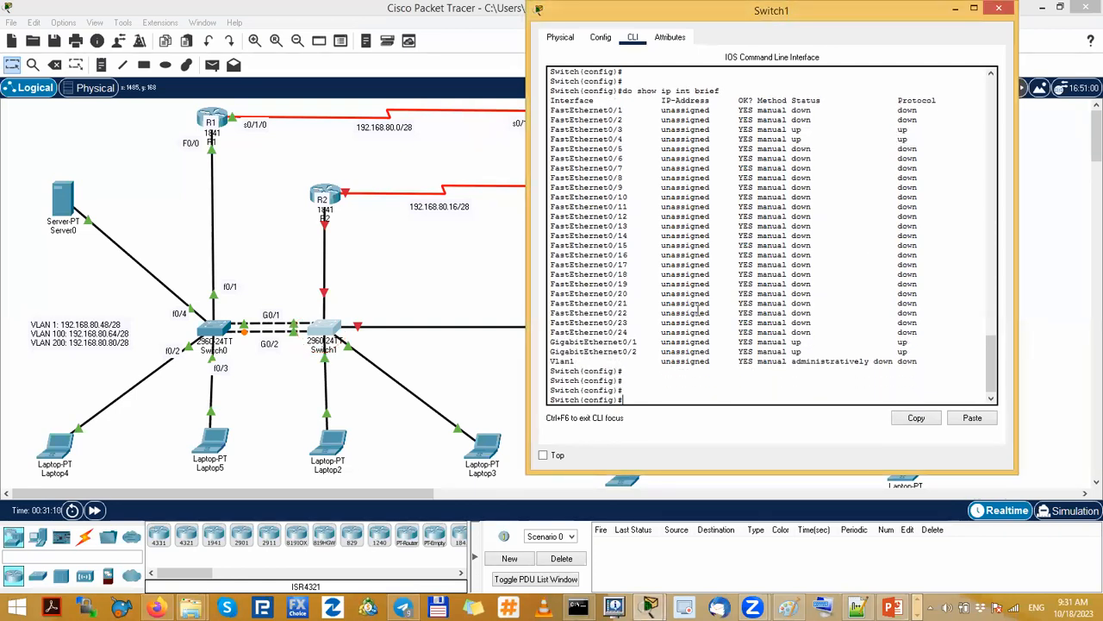
pyautogui.write('int vl')
pyautogui.press('Tab')
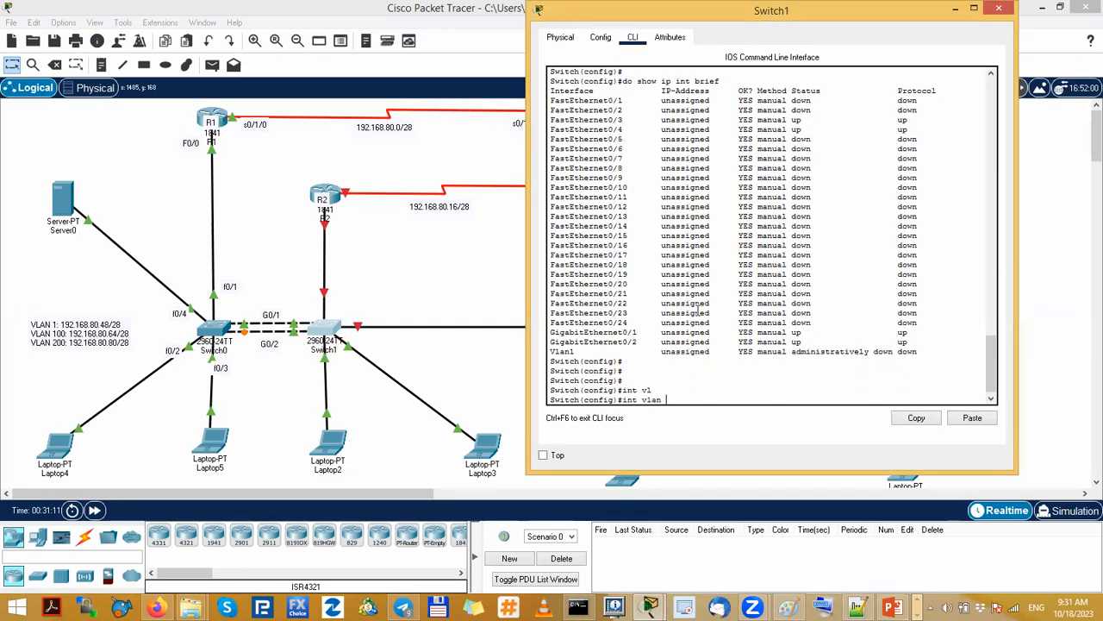
pyautogui.write('1')
pyautogui.press('Return')
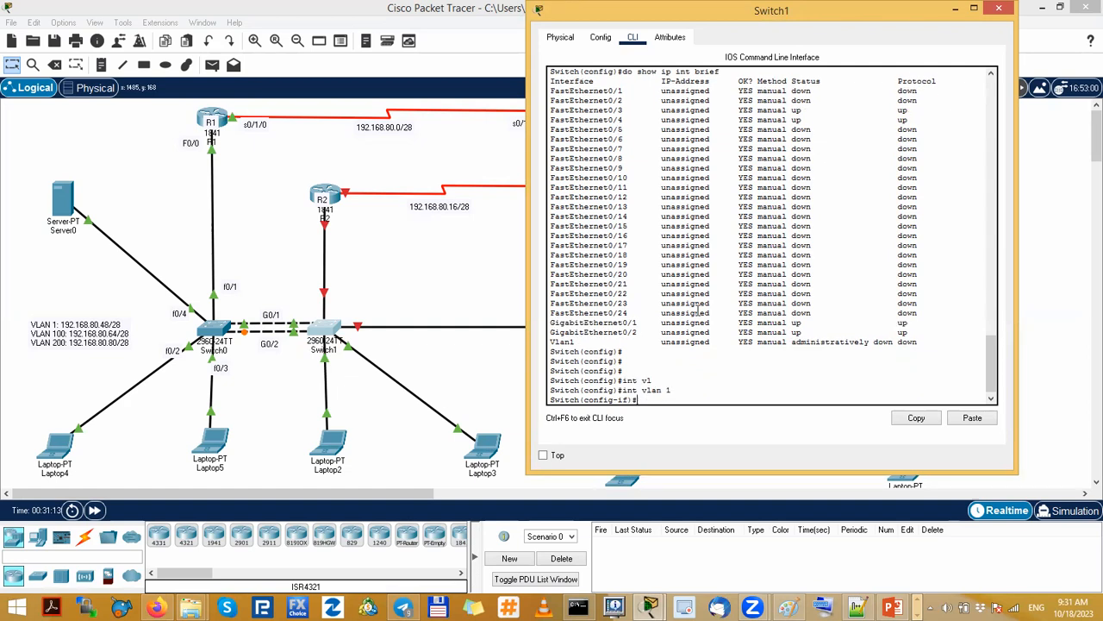
# - Assign VLAN 1 on Switch1 the IP address 192.168.80.61 with mask 255.255.255.240
pyautogui.write('ip add')
pyautogui.press('Tab')
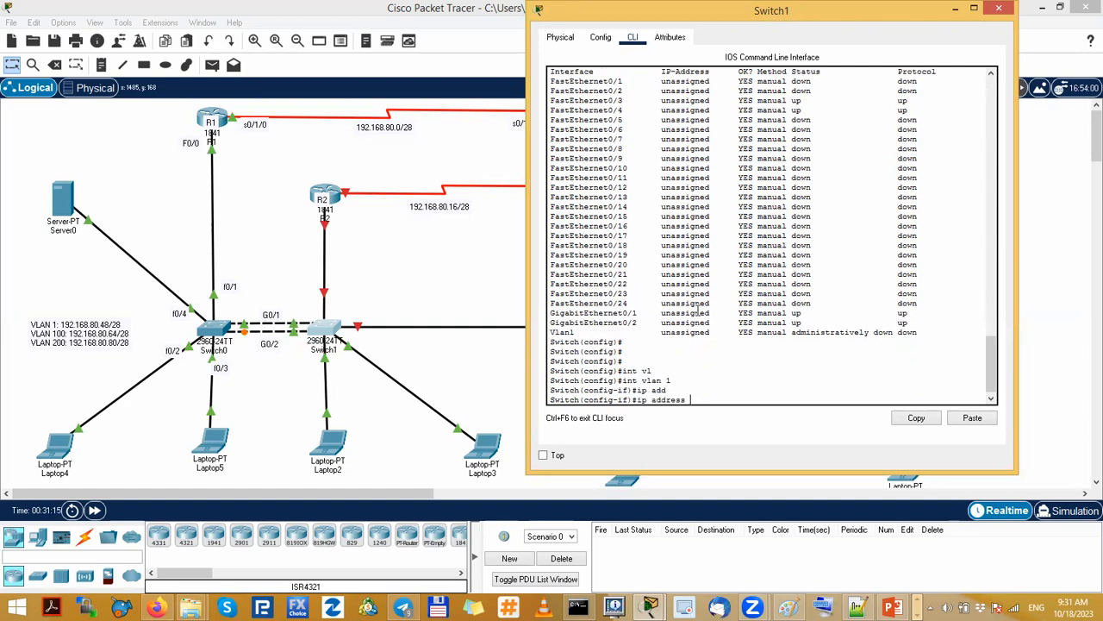
pyautogui.write('192.168.80.61')
pyautogui.write('255.255.255.24')
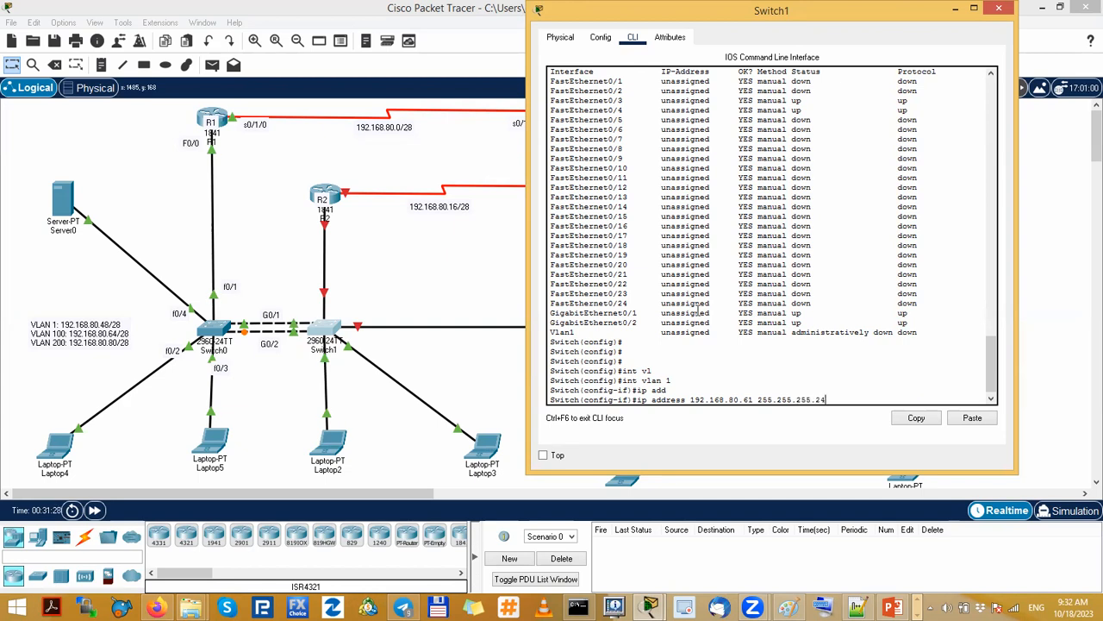
pyautogui.write('0')
pyautogui.press('Return')
# - Enable Switch1's VLAN 1 interface with no shutdown
pyautogui.write('no shu')
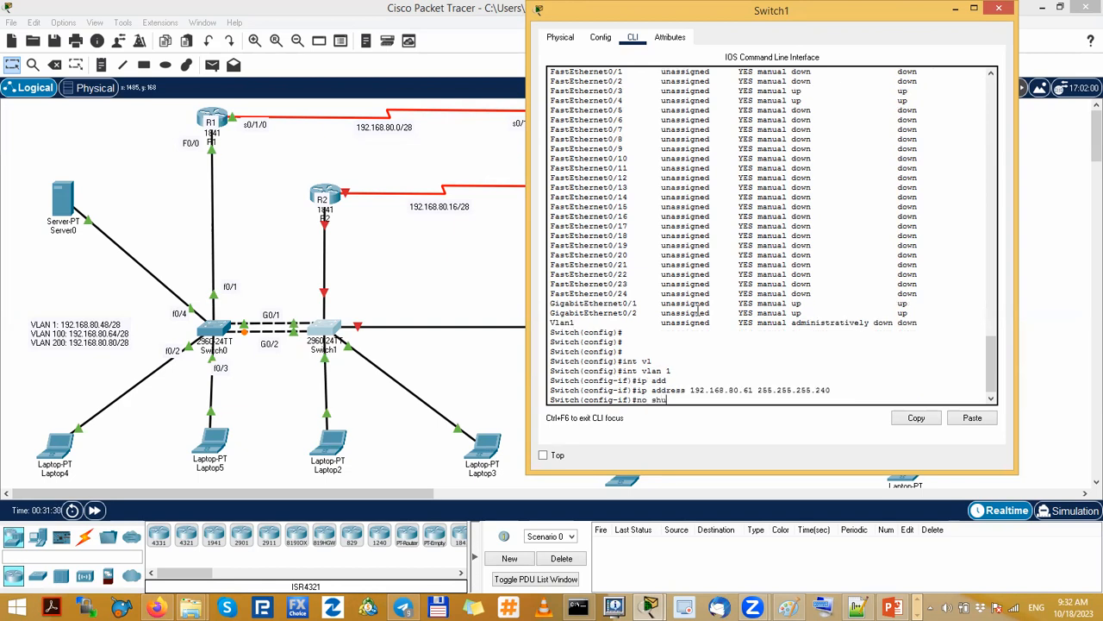
pyautogui.write('t')
pyautogui.press('Tab')
pyautogui.press('Return')
pyautogui.press('Return')
pyautogui.press('Return')
pyautogui.press('Return')
pyautogui.press('Return')
pyautogui.press('Return')
pyautogui.press('Return')
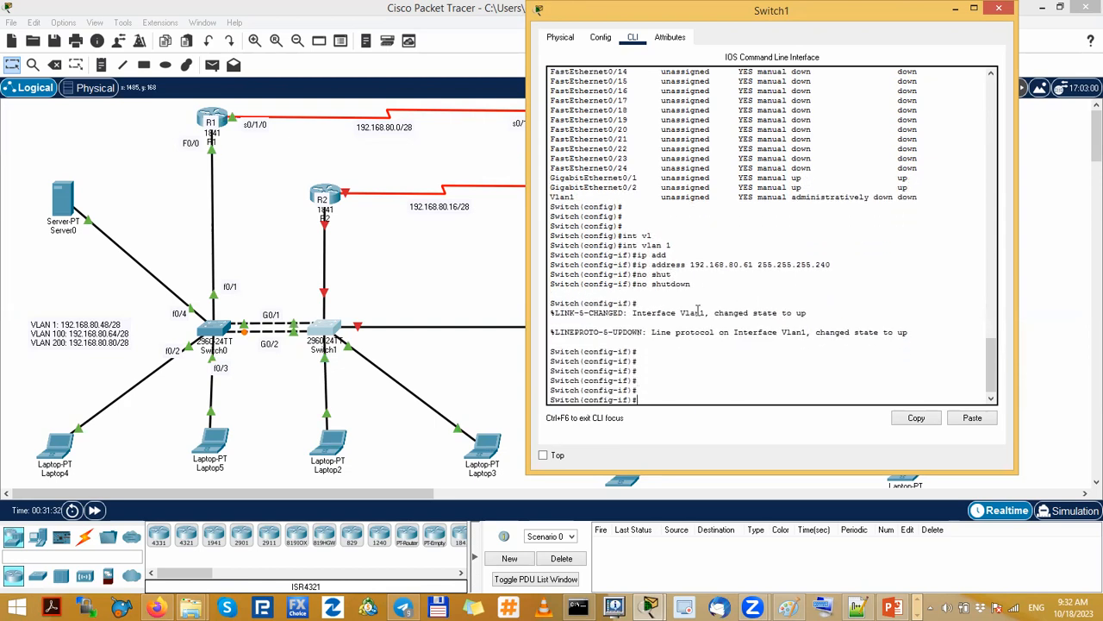
pyautogui.press('Return')
pyautogui.press('Return')
# - Check Switch1's interface addresses and status with do show ip int brief from interface configuration mode
pyautogui.write('do show i')
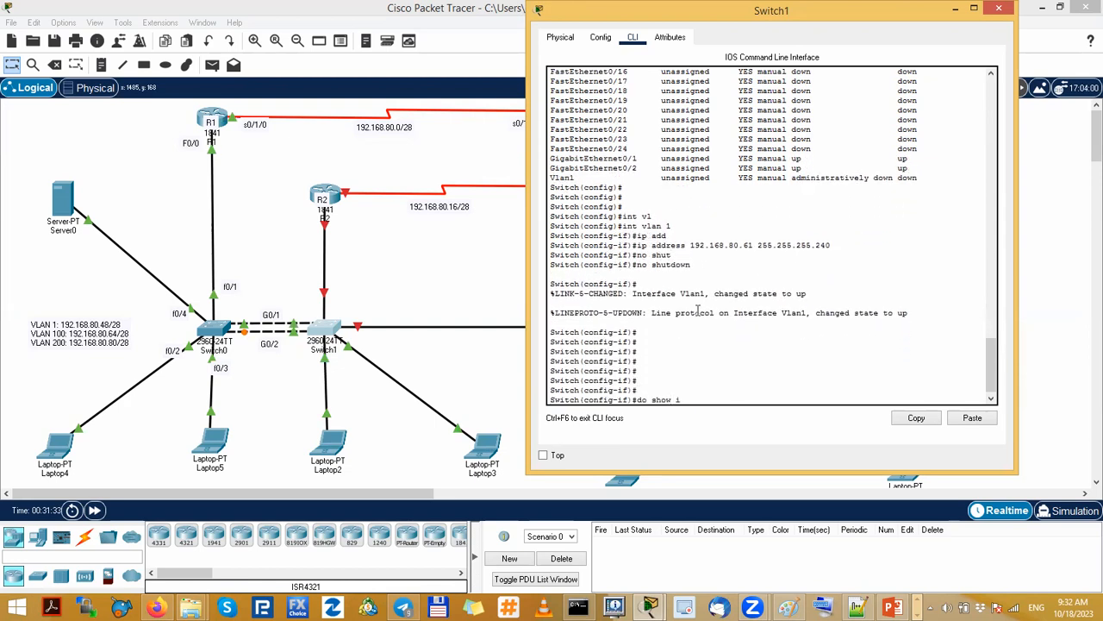
pyautogui.write('p int brief')
pyautogui.press('Return')
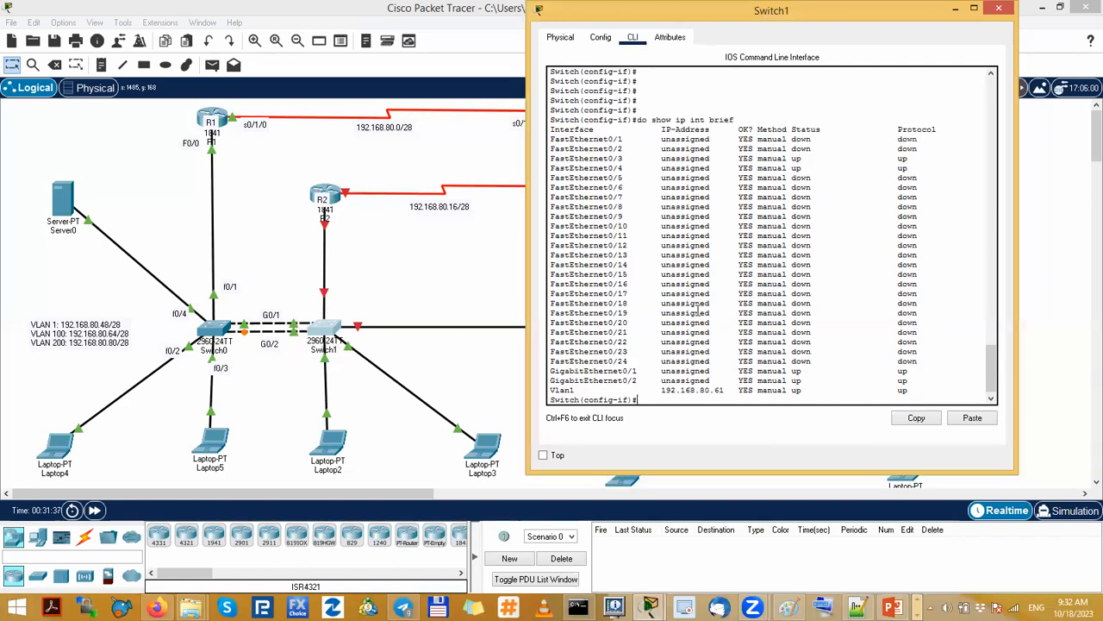
pyautogui.press('Return')
pyautogui.press('Return')
pyautogui.press('Return')
pyautogui.press('Return')
# - Leave interface configuration on Switch1 for privileged mode with end
pyautogui.write('end')
pyautogui.press('Return')
pyautogui.press('Return')
pyautogui.press('Return')
pyautogui.press('Return')
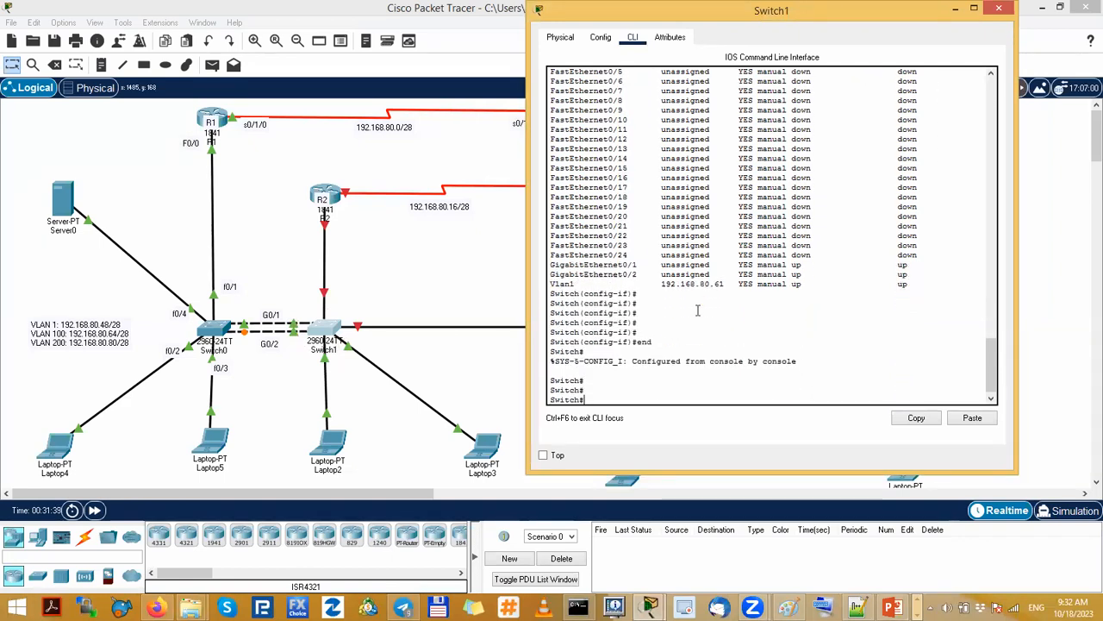
pyautogui.press('Return')
pyautogui.press('Return')
pyautogui.press('Return')
pyautogui.press('Return')
pyautogui.press('Return')
# - Save Switch1's configuration with the wr command
pyautogui.write('wr')
pyautogui.press('Return')
pyautogui.press('Return')
pyautogui.press('Return')
pyautogui.press('Return')
pyautogui.press('Return')
pyautogui.press('Return')
pyautogui.press('Return')
pyautogui.press('Return')
pyautogui.press('Return')
pyautogui.press('Return')
pyautogui.press('Return')
pyautogui.press('Return')
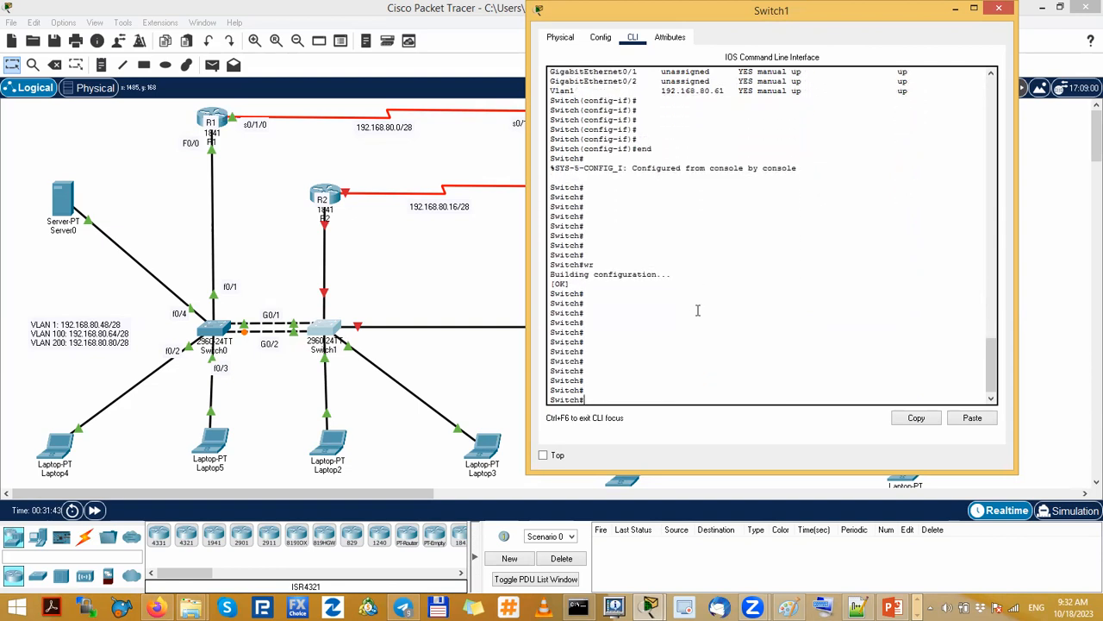
pyautogui.press('Return')
pyautogui.press('Return')
pyautogui.press('Return')
pyautogui.press('Return')
pyautogui.press('Return')
pyautogui.press('Return')
pyautogui.press('Return')
pyautogui.press('Return')
pyautogui.press('Return')
pyautogui.press('Return')
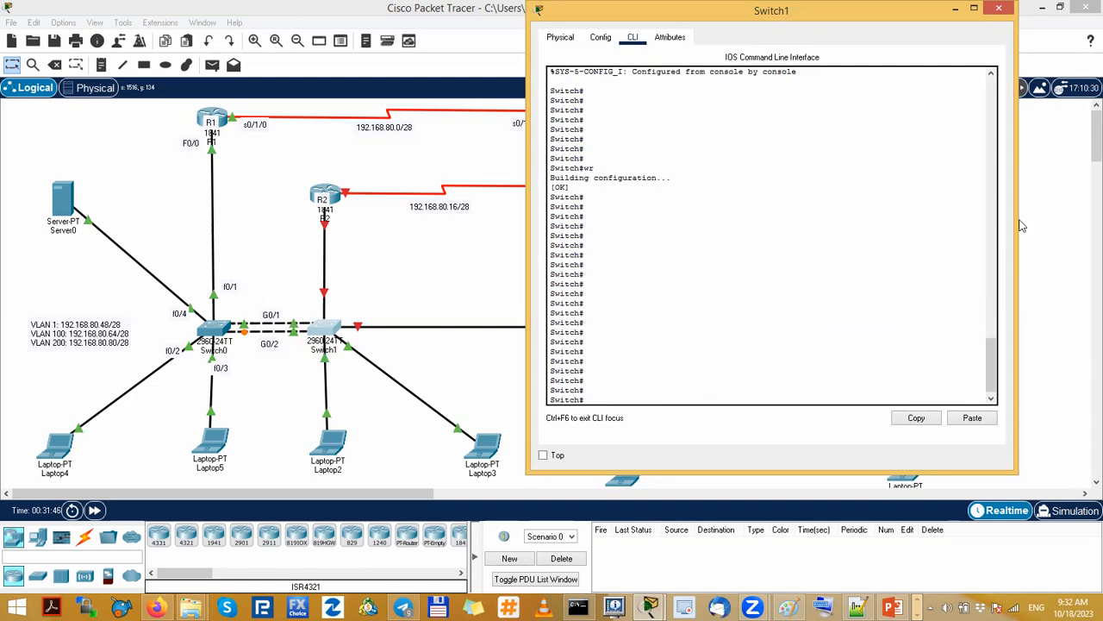
# - Ping 192.168.80.62 from Switch1 twice and highlight the replies of the second ping
pyautogui.moveTo(352, 314); pyautogui.dragTo(237, 301)
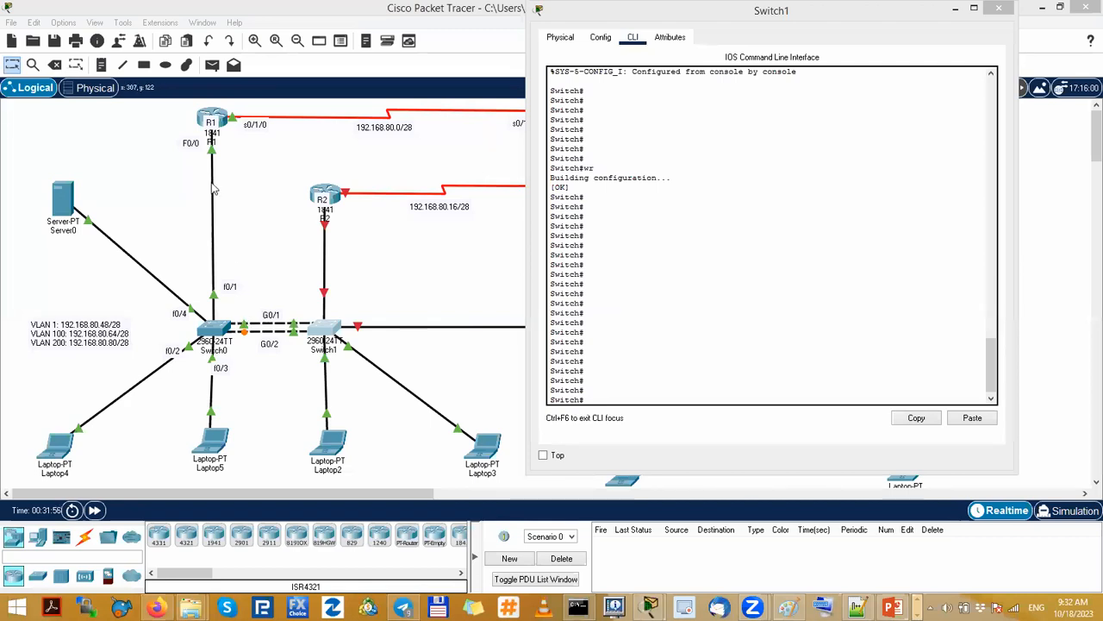
pyautogui.click(648, 343)
pyautogui.write('pin')
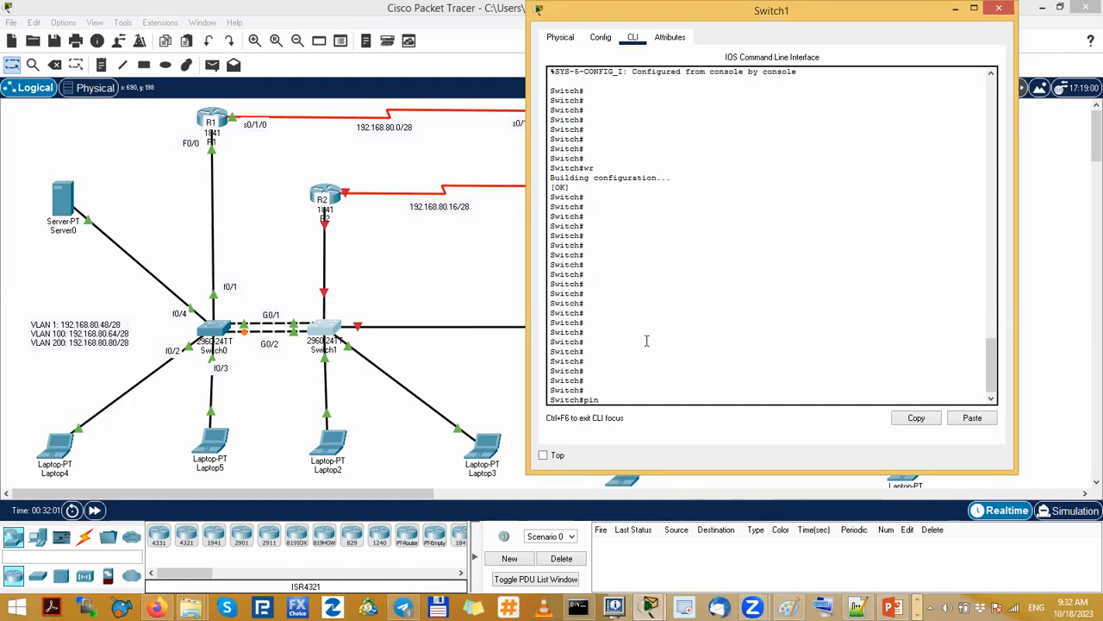
pyautogui.write('g 192.168.80.62')
pyautogui.press('Return')
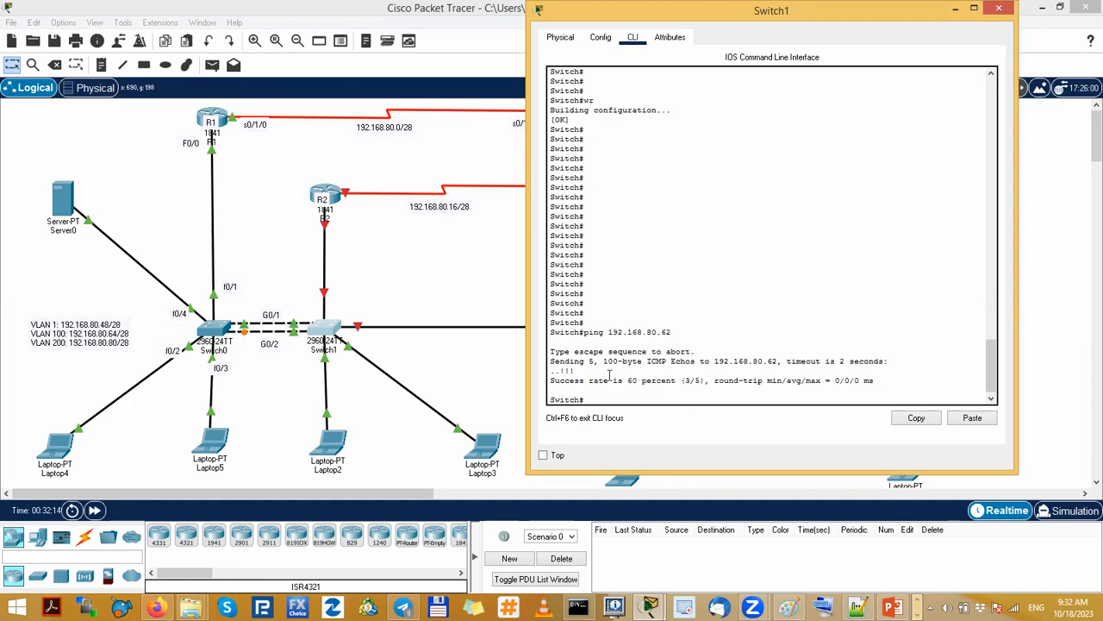
pyautogui.press('Up')
pyautogui.press('Return')
pyautogui.moveTo(581, 371); pyautogui.dragTo(544, 370)
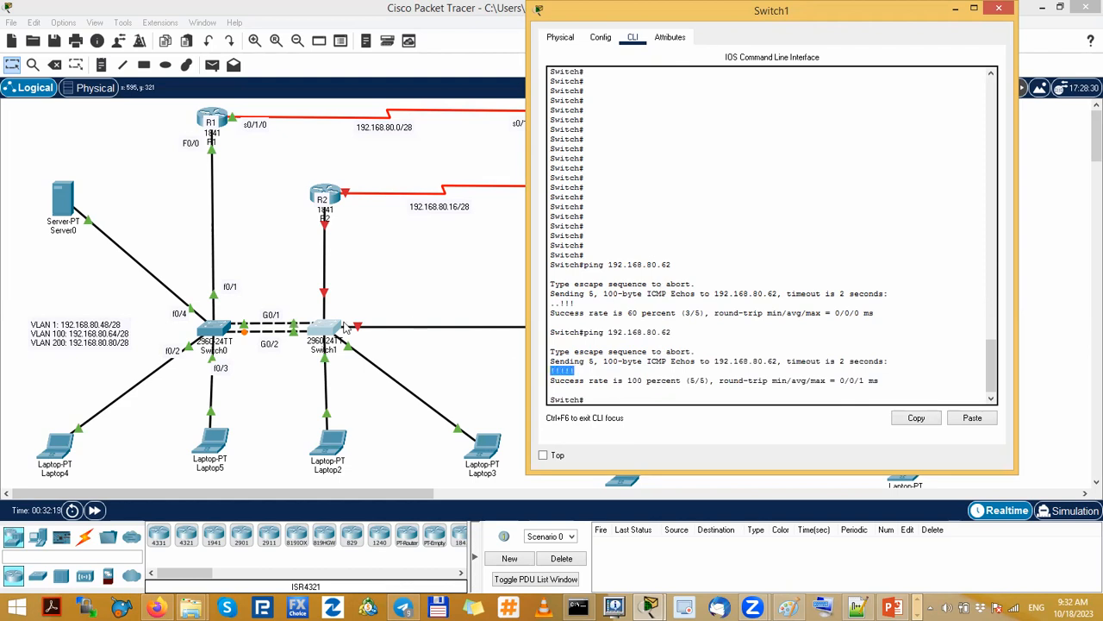
# - Point out Switch0, the VLAN address note, Switch1 and R1 on the topology by selecting them in turn
pyautogui.click(306, 369)
pyautogui.moveTo(178, 382); pyautogui.dragTo(263, 276)
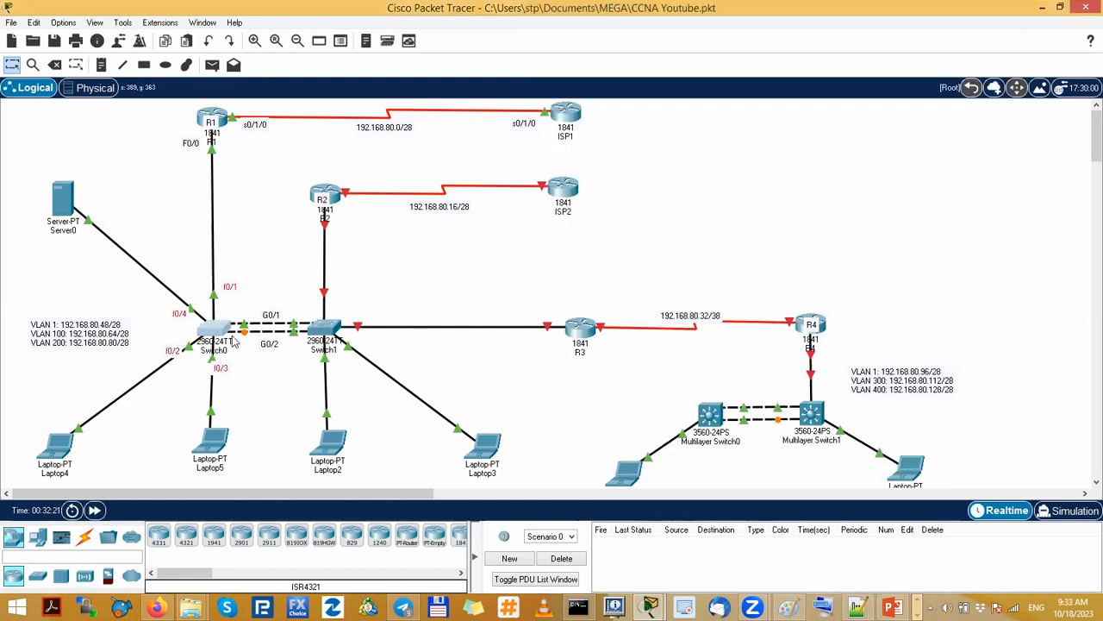
pyautogui.click(124, 331)
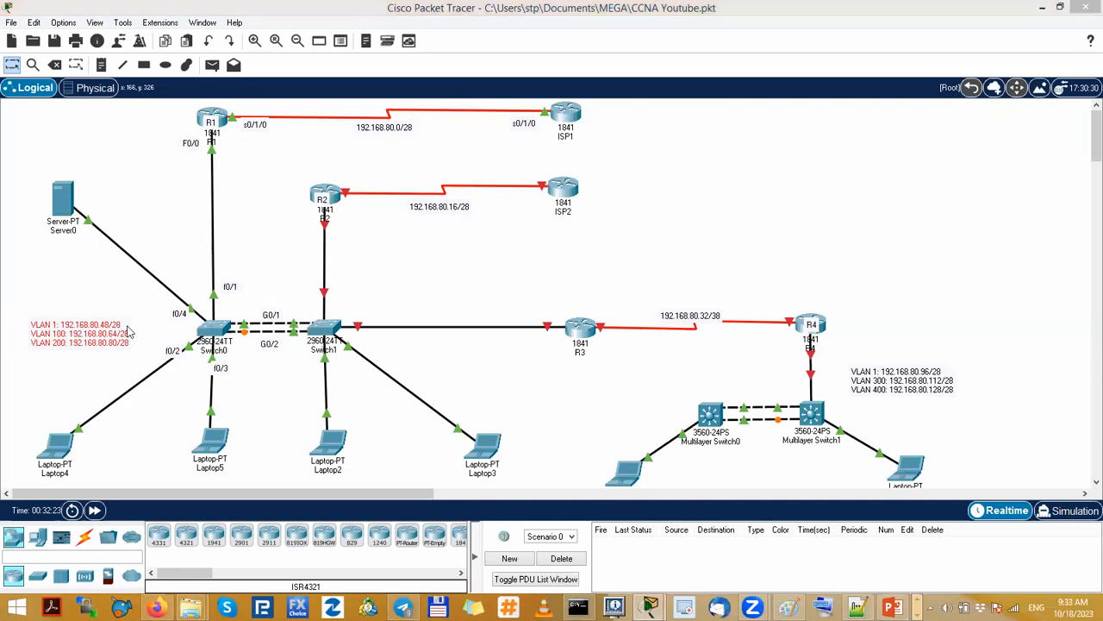
pyautogui.click(599, 286)
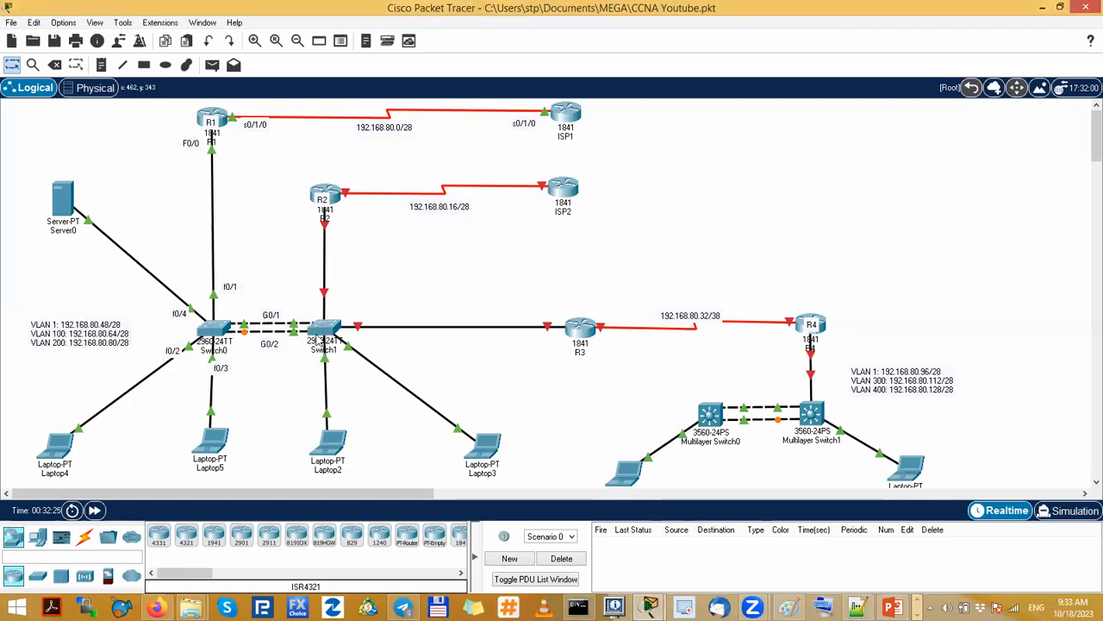
pyautogui.moveTo(298, 383); pyautogui.dragTo(370, 299)
pyautogui.moveTo(162, 180); pyautogui.dragTo(238, 111)
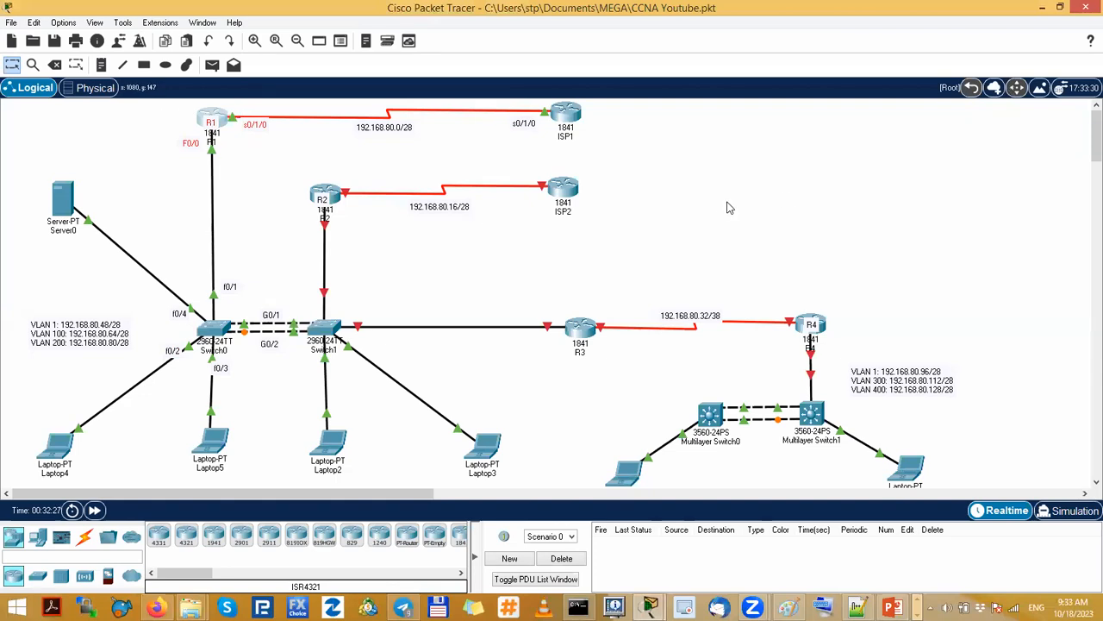
# - Reopen Switch1's command line and ping 192.168.80.49
pyautogui.click(326, 332)
pyautogui.click(684, 385)
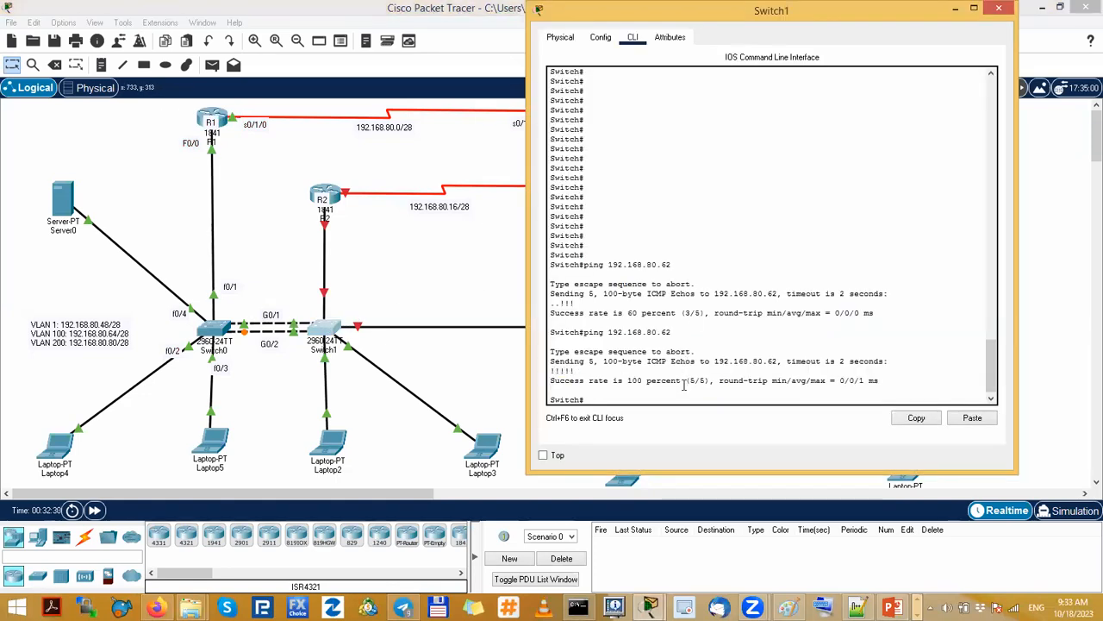
pyautogui.press('Return')
pyautogui.press('Return')
pyautogui.press('Return')
pyautogui.press('Return')
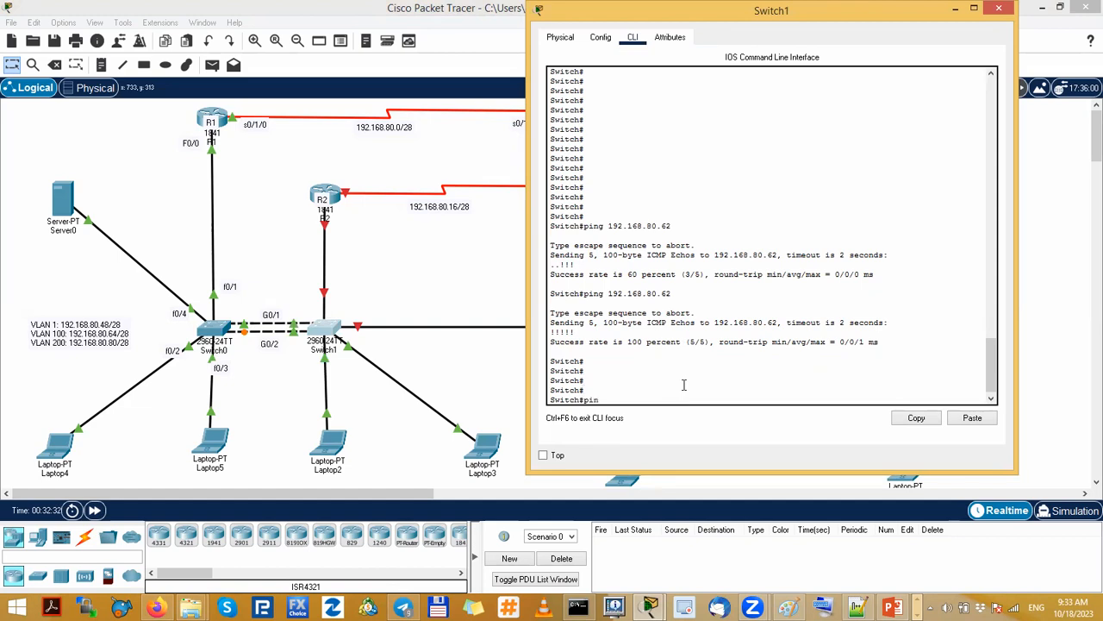
pyautogui.write('68.80.49')
pyautogui.press('Return')
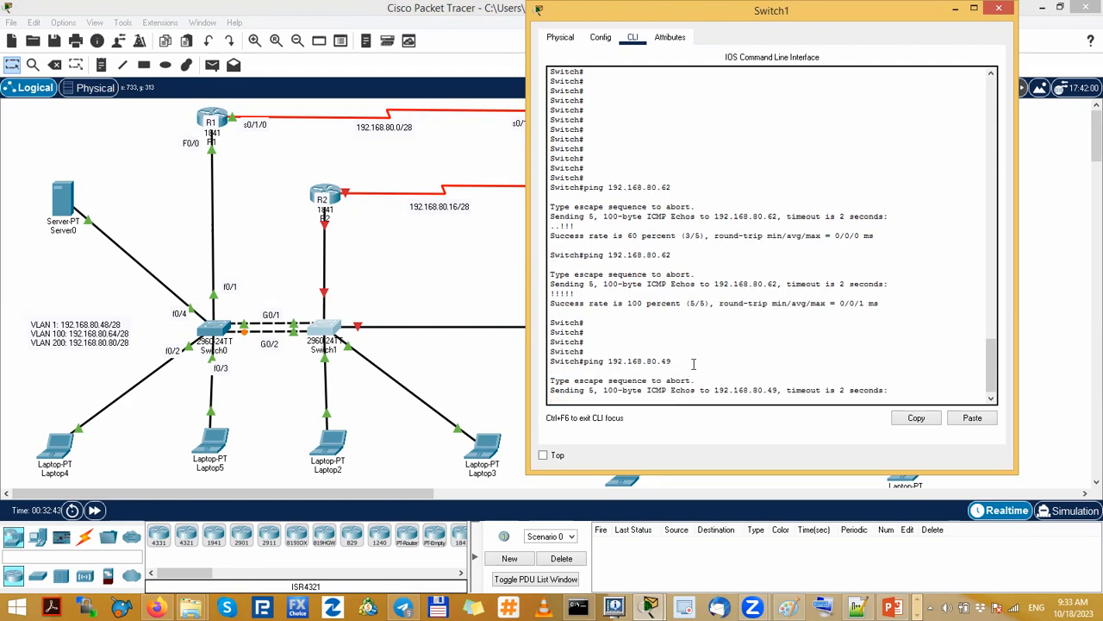
# - Highlight the replies, repeat the ping to 192.168.80.49 from Switch1, and minimize its window
pyautogui.moveTo(576, 371); pyautogui.dragTo(533, 371)
pyautogui.click(698, 331)
pyautogui.press('Up')
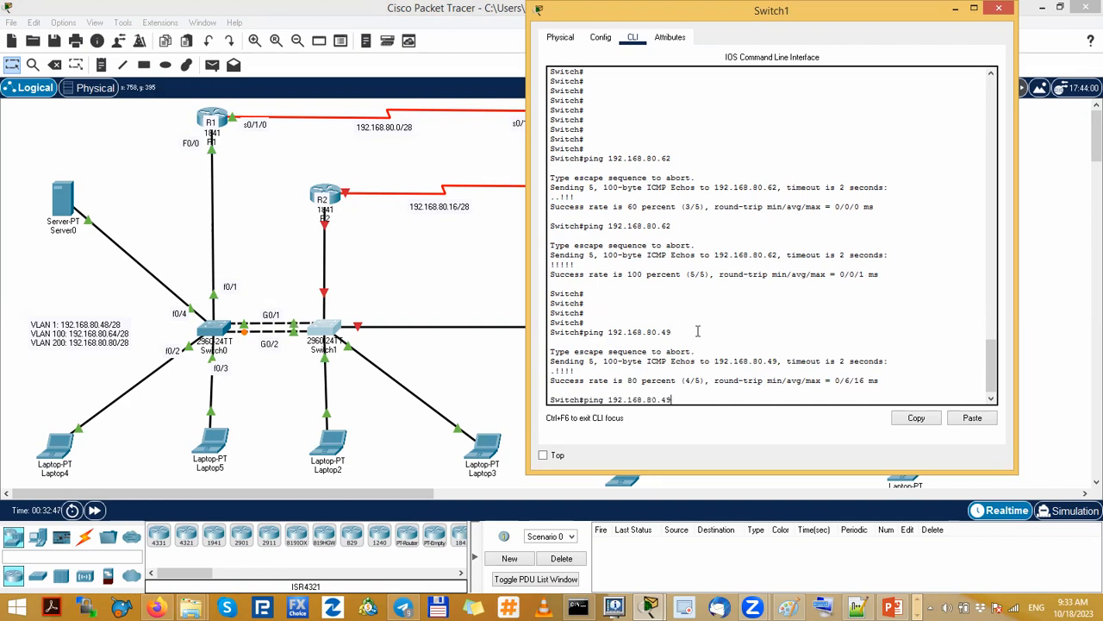
pyautogui.press('Return')
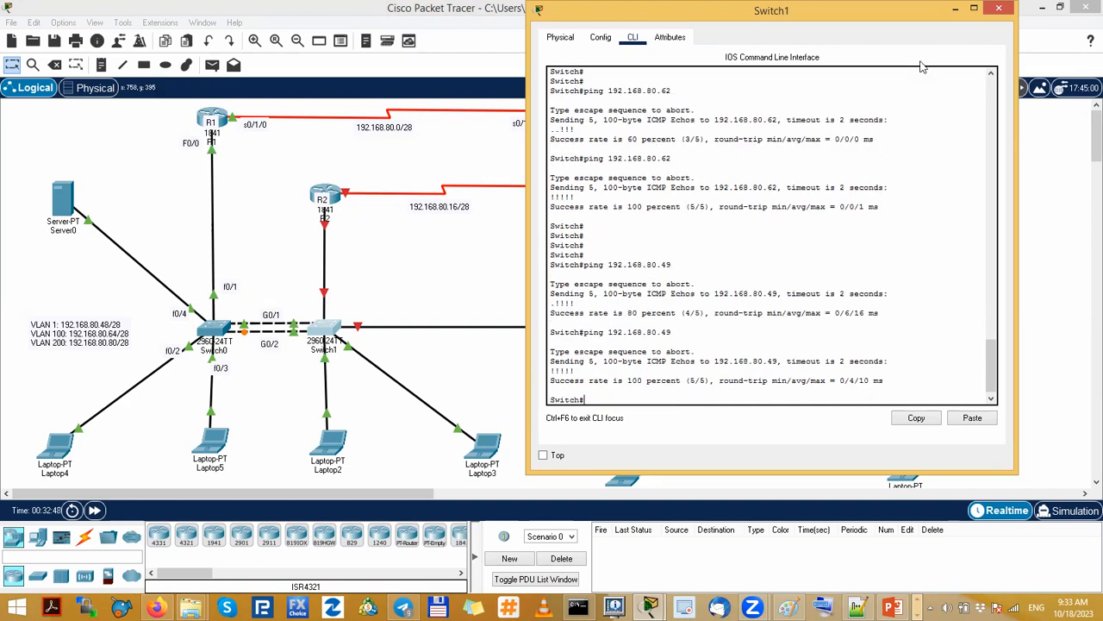
pyautogui.click(955, 8)
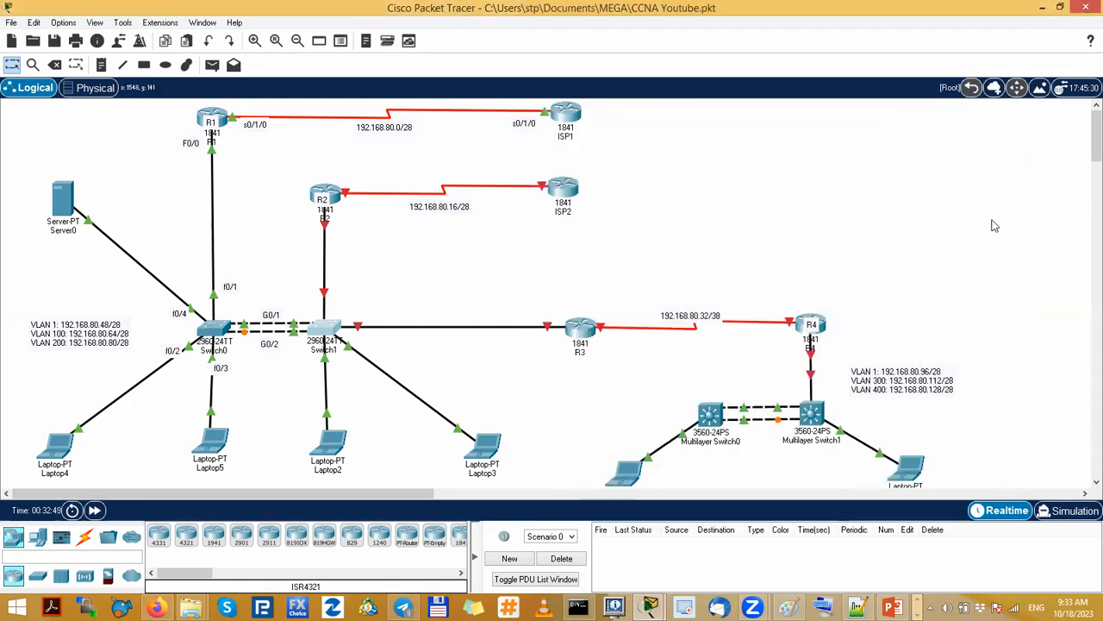
# - Circle R1, Switch0, Switch1, R2, R3, R4 and Multilayer Switch1 on the topology with the pen to review the devices
pyautogui.moveTo(264, 239); pyautogui.dragTo(185, 296)
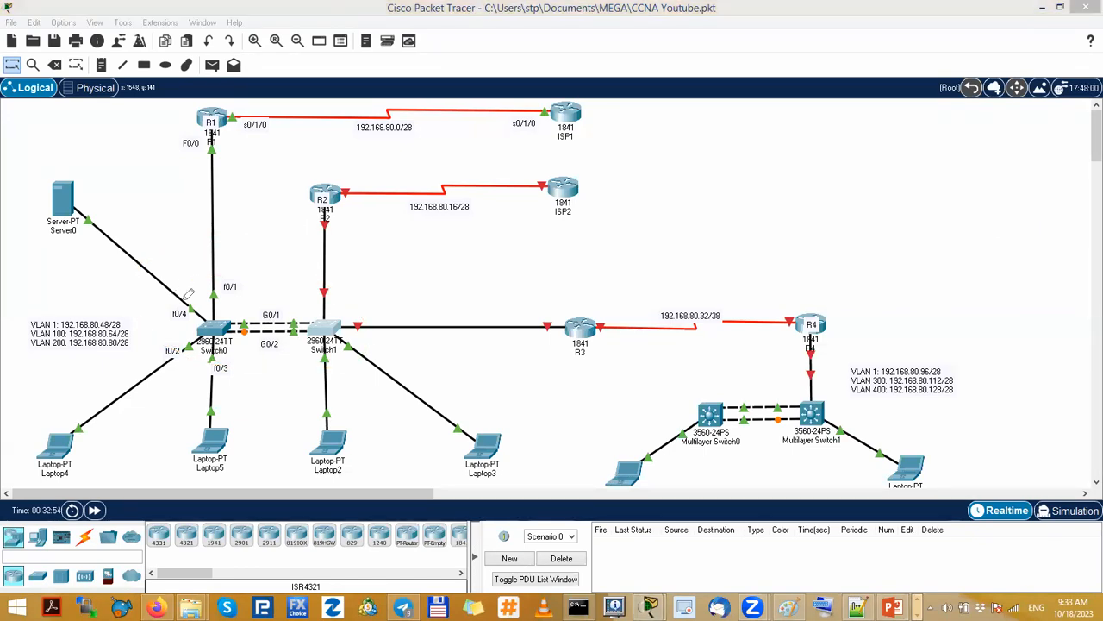
pyautogui.moveTo(220, 135)
pyautogui.mouseDown()
pyautogui.moveTo(193, 155)
pyautogui.moveTo(220, 141)
pyautogui.mouseUp()
pyautogui.moveTo(213, 316)
pyautogui.mouseDown()
pyautogui.moveTo(232, 321)
pyautogui.moveTo(216, 316)
pyautogui.mouseUp()
pyautogui.moveTo(338, 322); pyautogui.dragTo(324, 305)
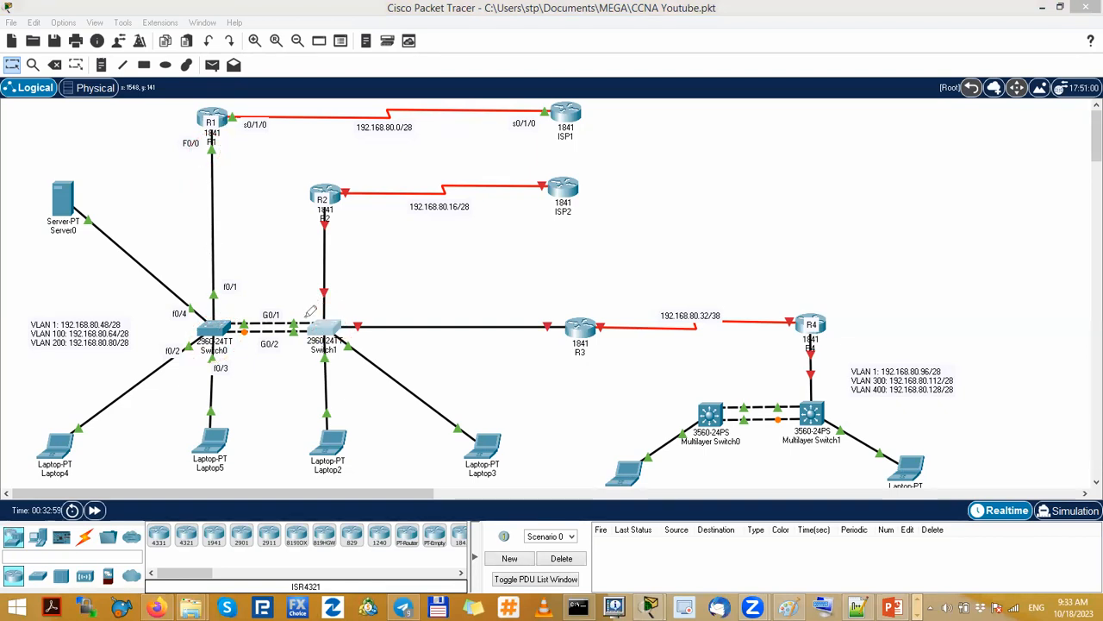
pyautogui.moveTo(340, 186)
pyautogui.mouseDown()
pyautogui.moveTo(376, 189)
pyautogui.moveTo(338, 169)
pyautogui.mouseUp()
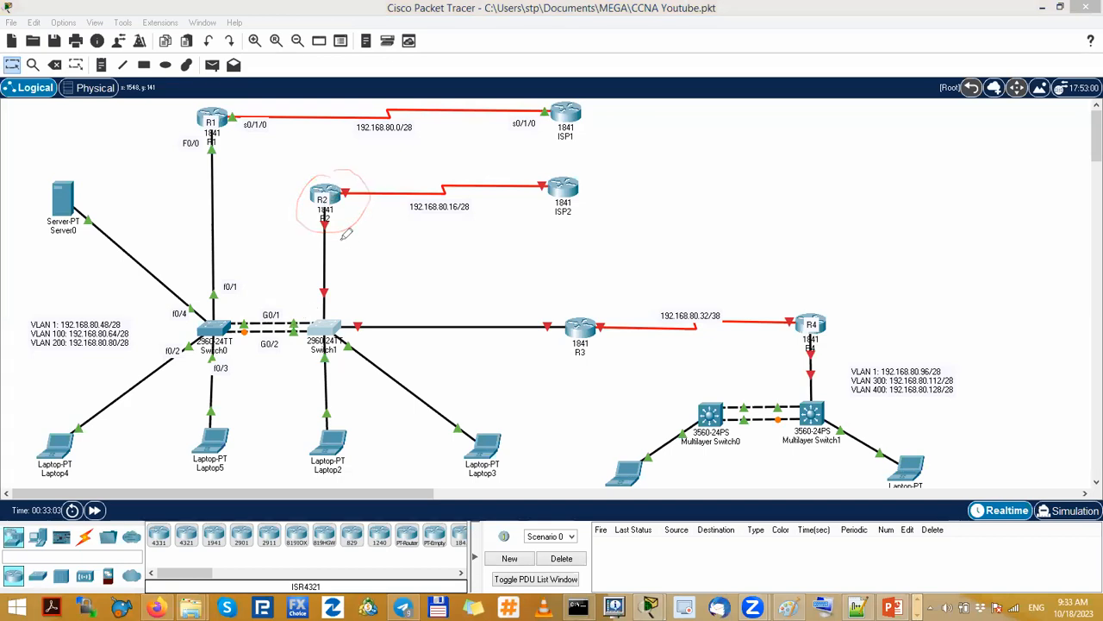
pyautogui.moveTo(571, 307)
pyautogui.mouseDown()
pyautogui.moveTo(635, 349)
pyautogui.moveTo(607, 310)
pyautogui.mouseUp()
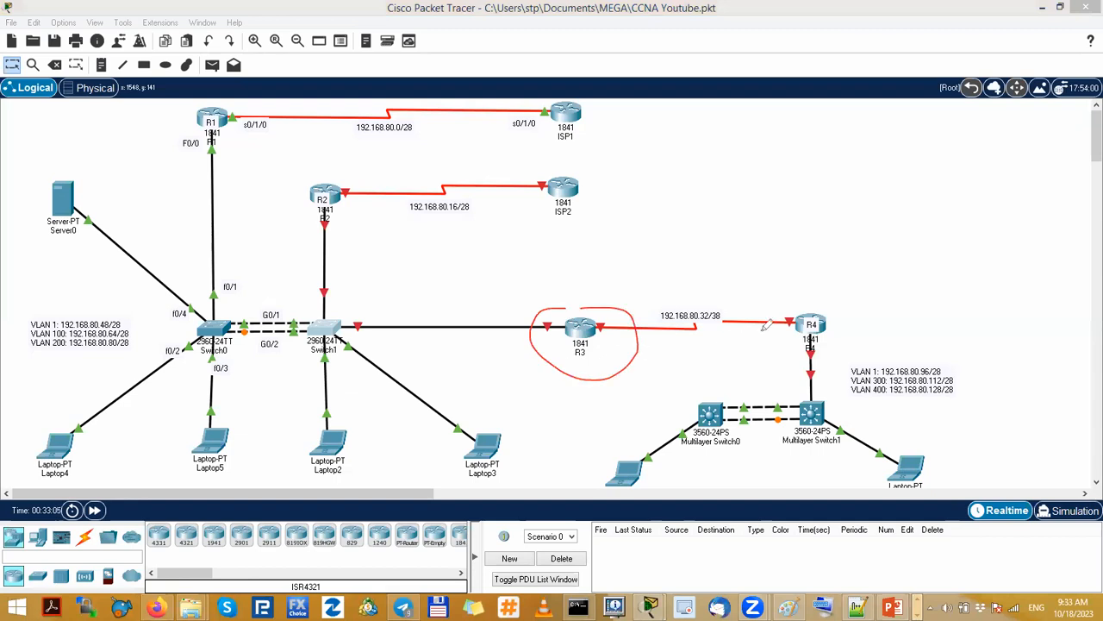
pyautogui.moveTo(788, 300); pyautogui.dragTo(797, 304)
pyautogui.moveTo(815, 403)
pyautogui.mouseDown()
pyautogui.moveTo(677, 405)
pyautogui.moveTo(806, 387)
pyautogui.mouseUp()
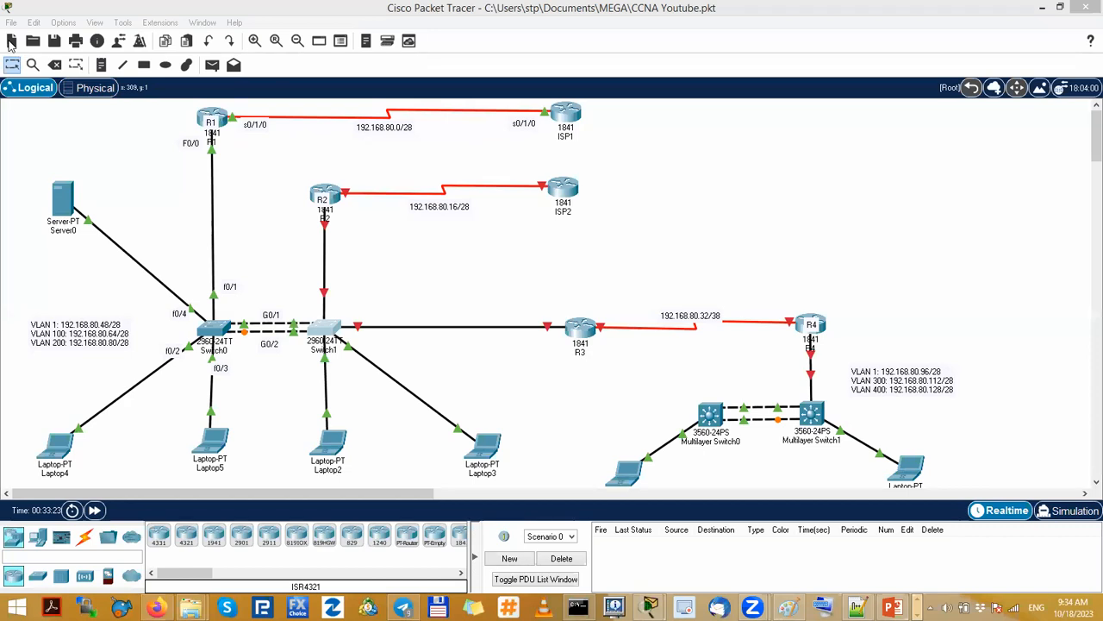
# - Save the CCNA Youtube.pkt topology file
pyautogui.click(54, 42)
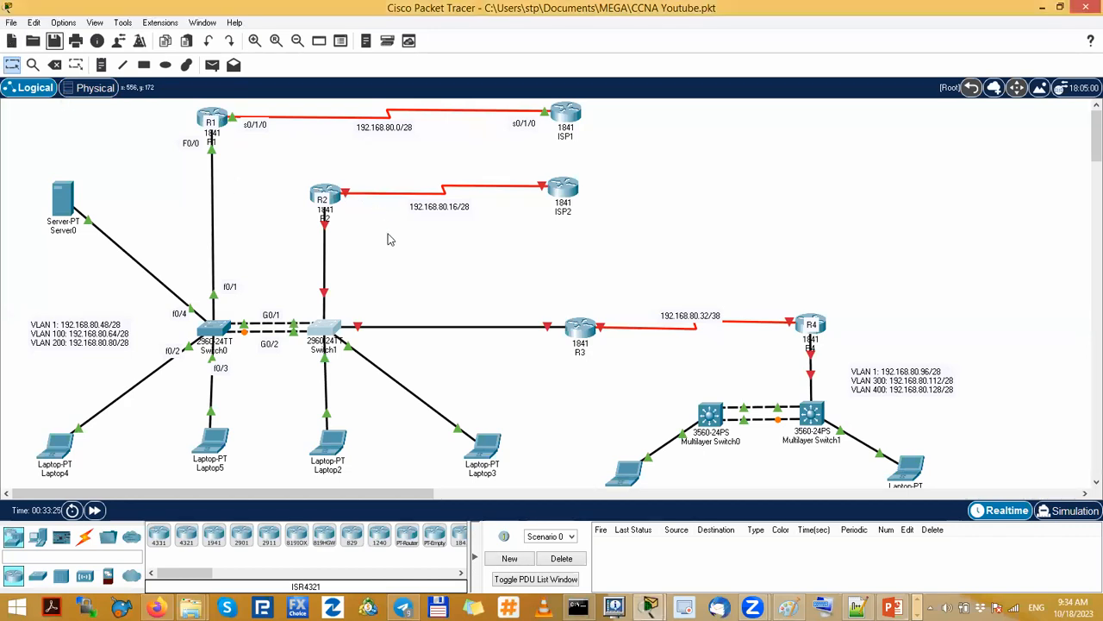